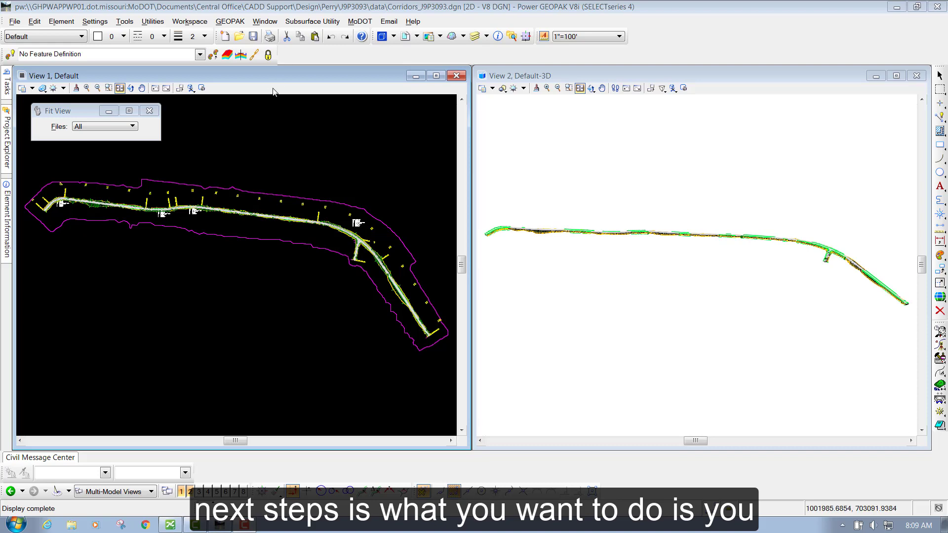
Set the design stage of the AC mainline corridor to 5 - Final Top Mesh and clear the selection
right_click(276, 108)
scroll(248, 221, up, 2)
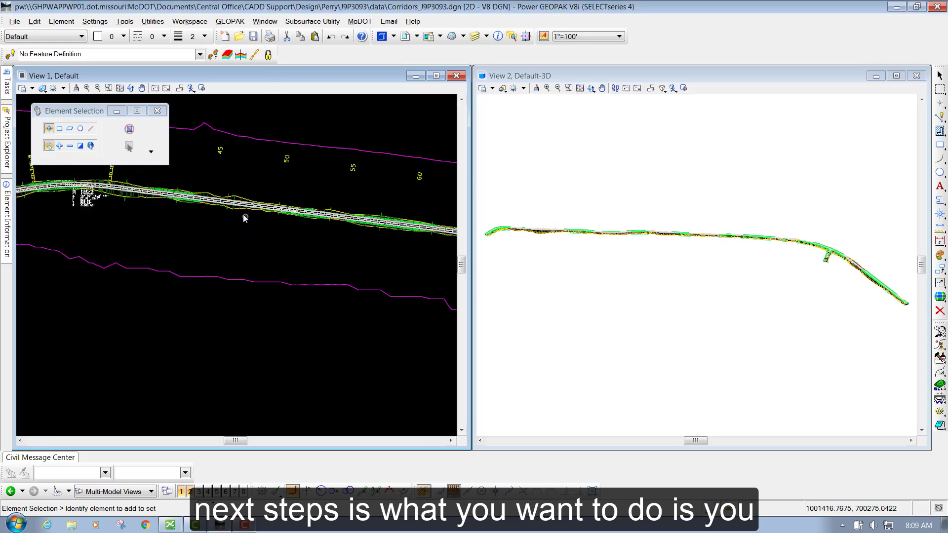
scroll(197, 198, down, 2)
scroll(312, 184, up, 4)
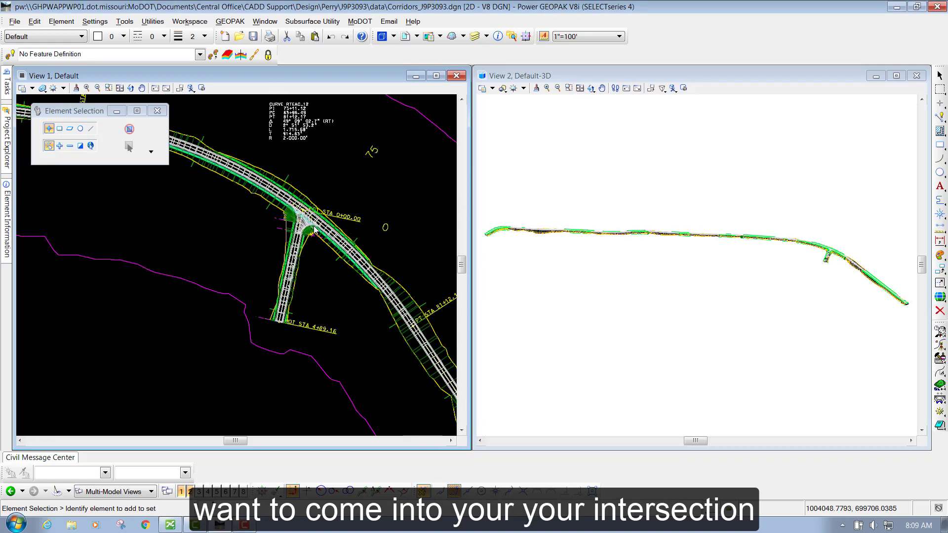
scroll(313, 183, up, 1)
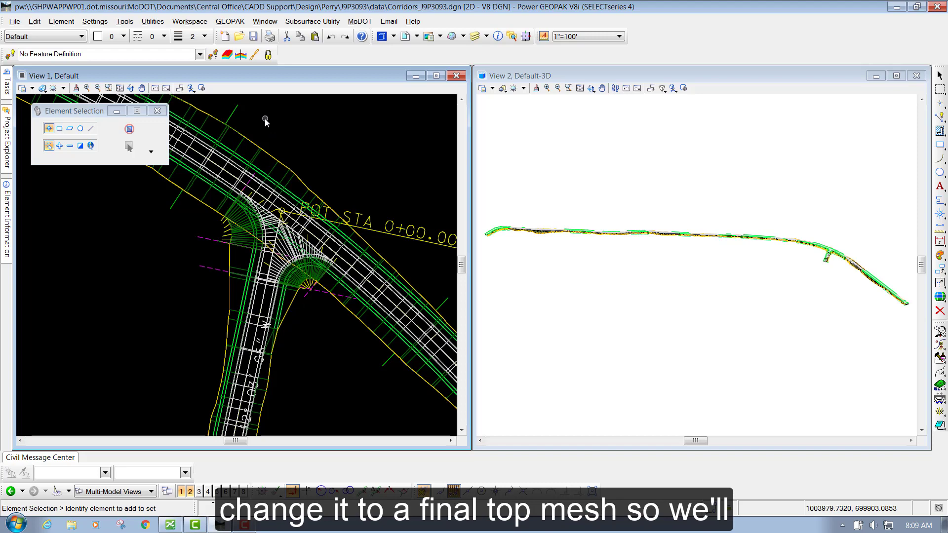
click(234, 113)
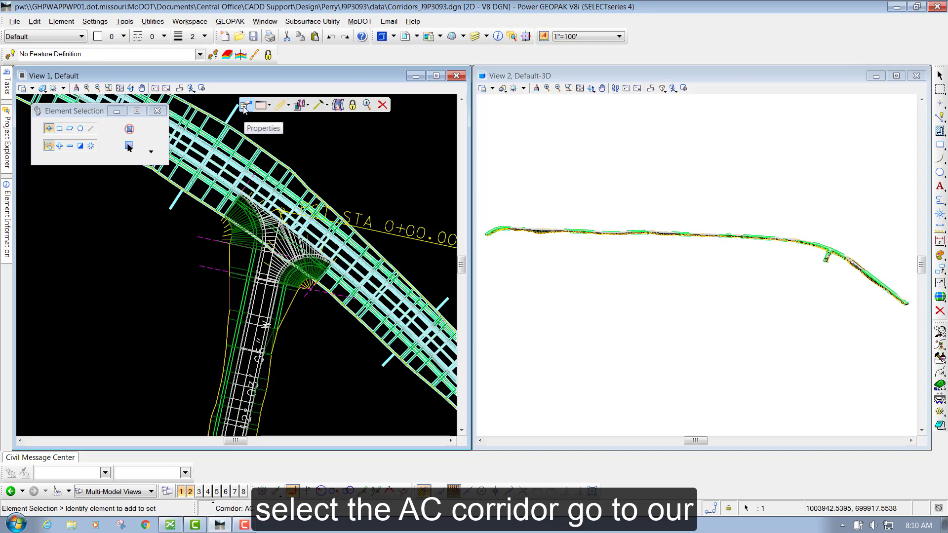
click(245, 106)
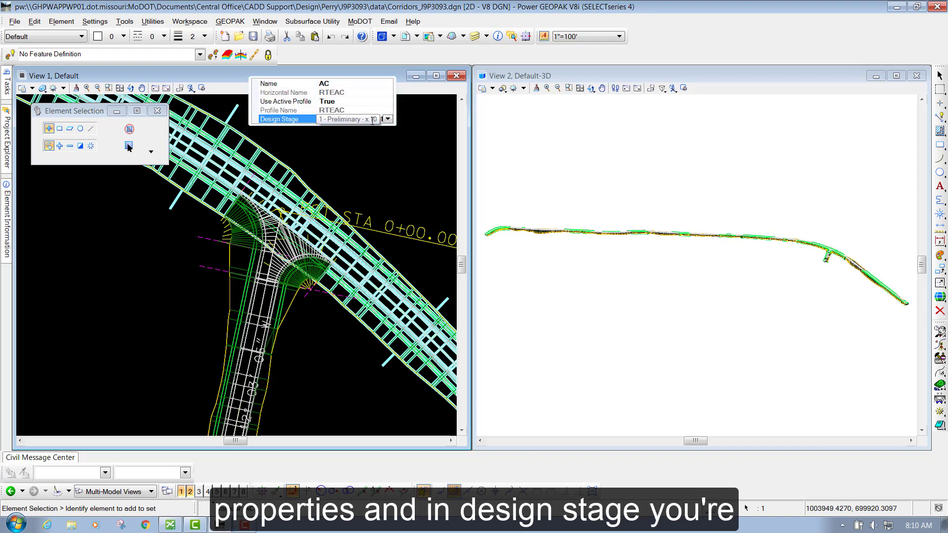
click(388, 120)
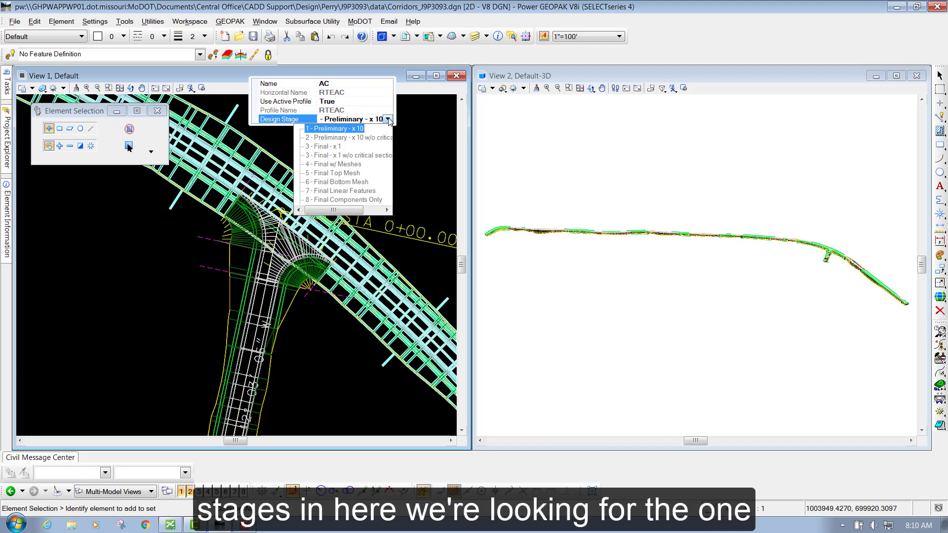
click(352, 174)
click(350, 174)
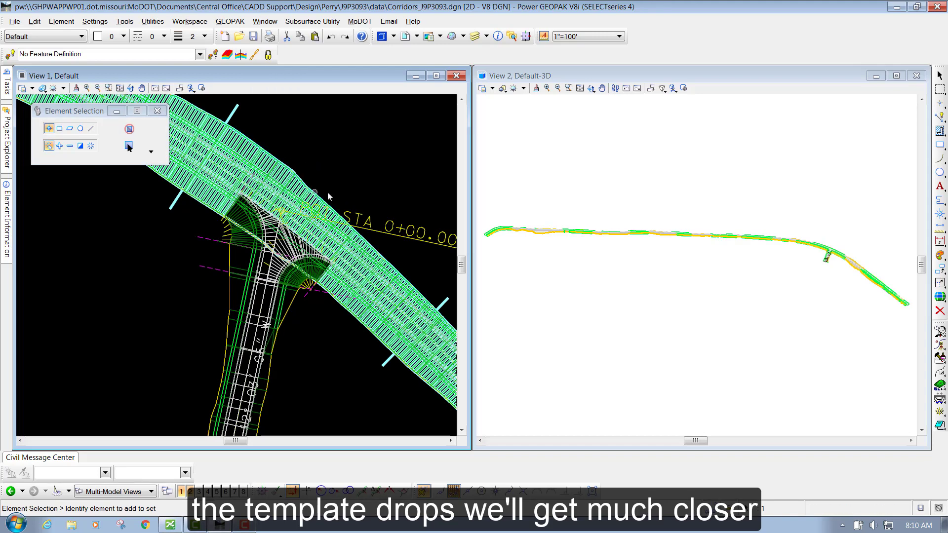
click(276, 129)
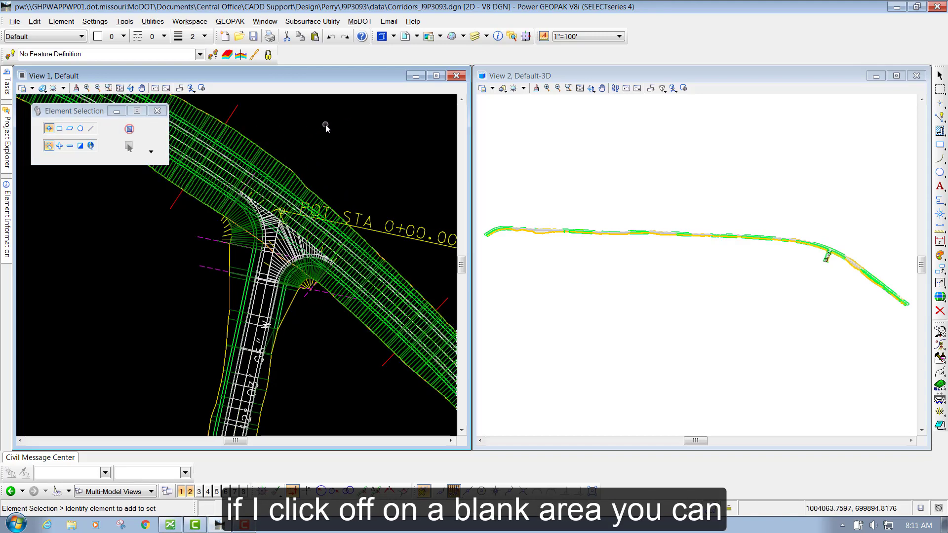
Check the available design stages in the AC corridor's properties and deselect the corridor
click(232, 115)
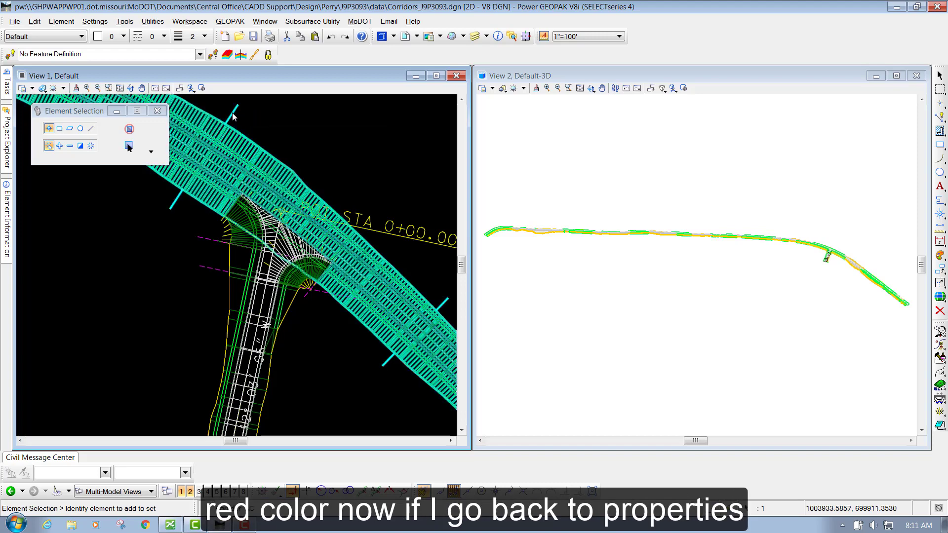
mouse_move(247, 108)
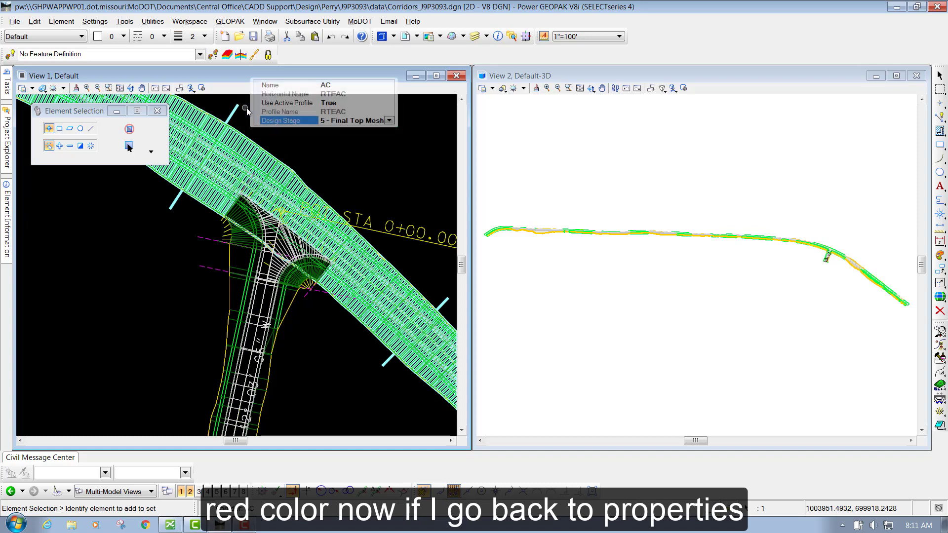
click(389, 121)
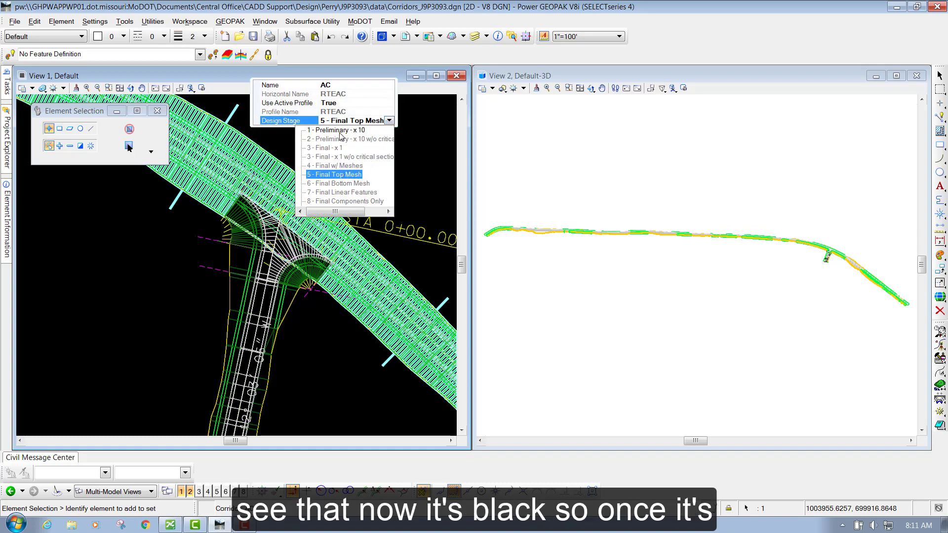
click(407, 160)
click(410, 154)
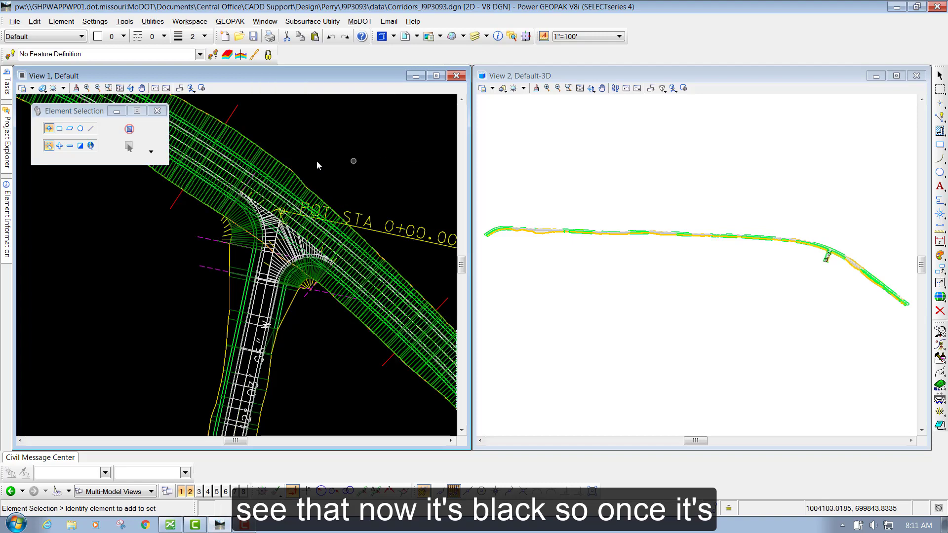
Set the design stage of the TG side-road corridor to 5 - Final Top Mesh
scroll(265, 137, down, 2)
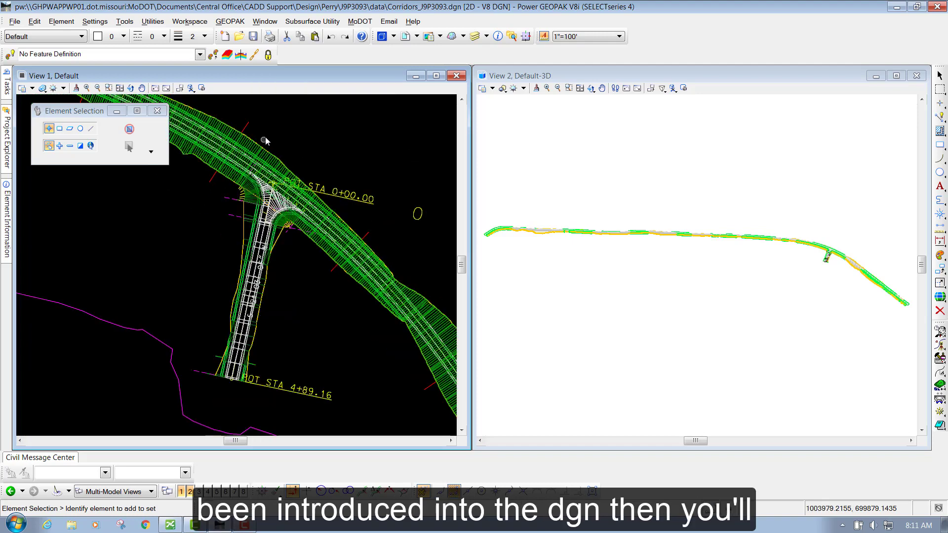
scroll(272, 254, up, 3)
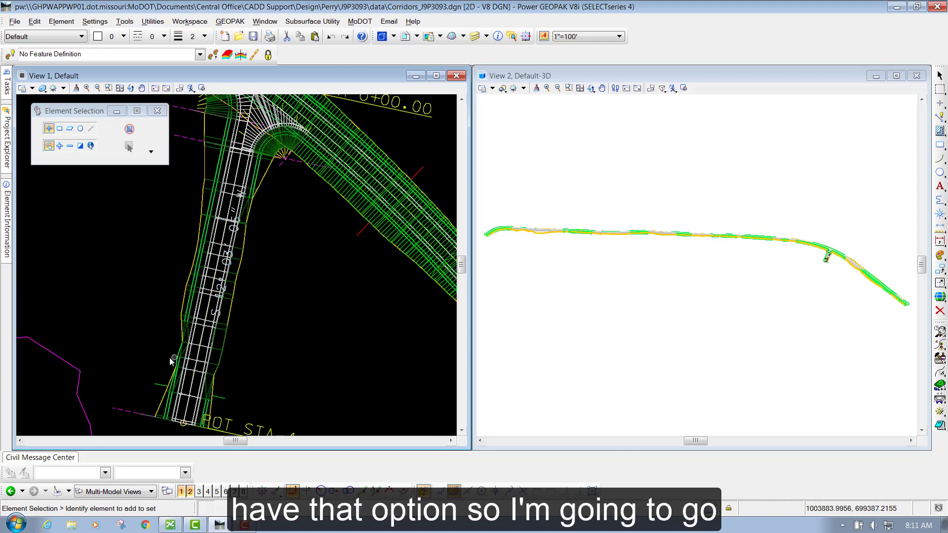
click(161, 385)
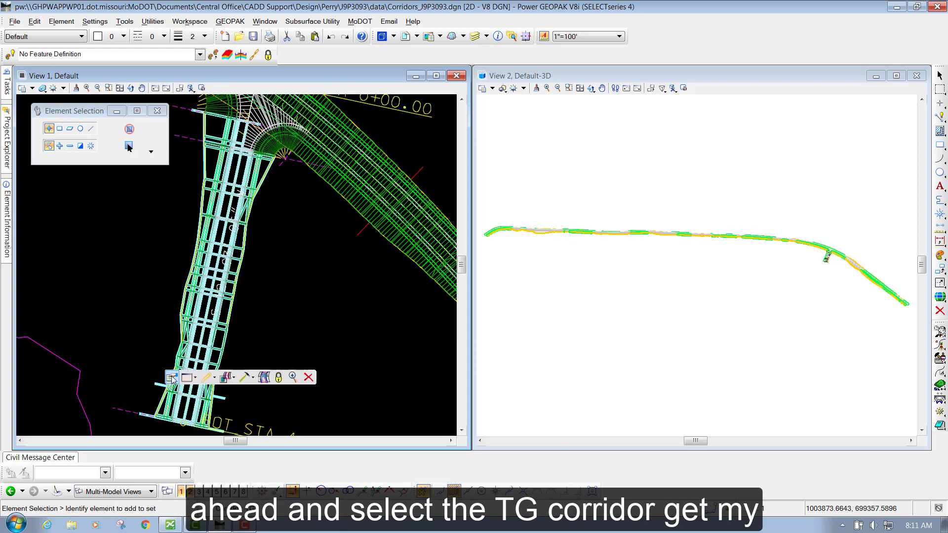
mouse_move(172, 379)
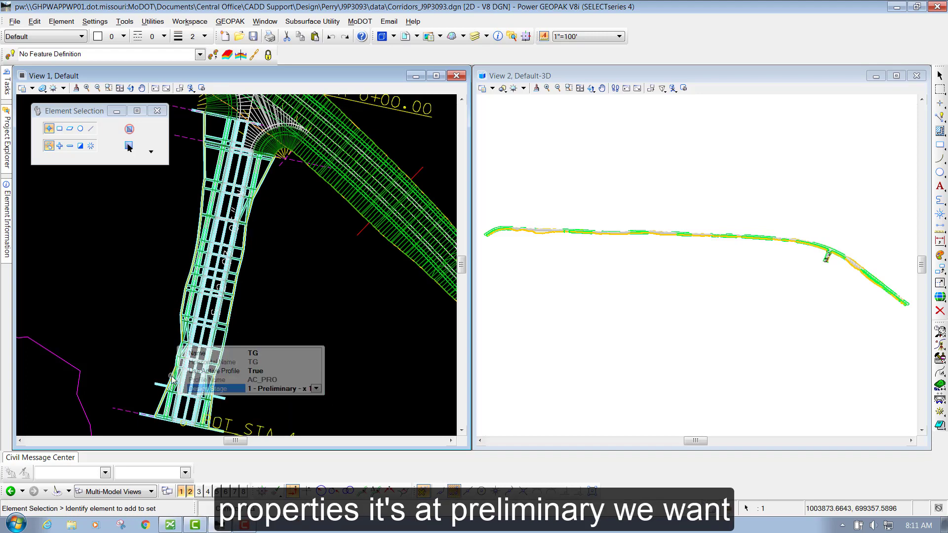
click(317, 389)
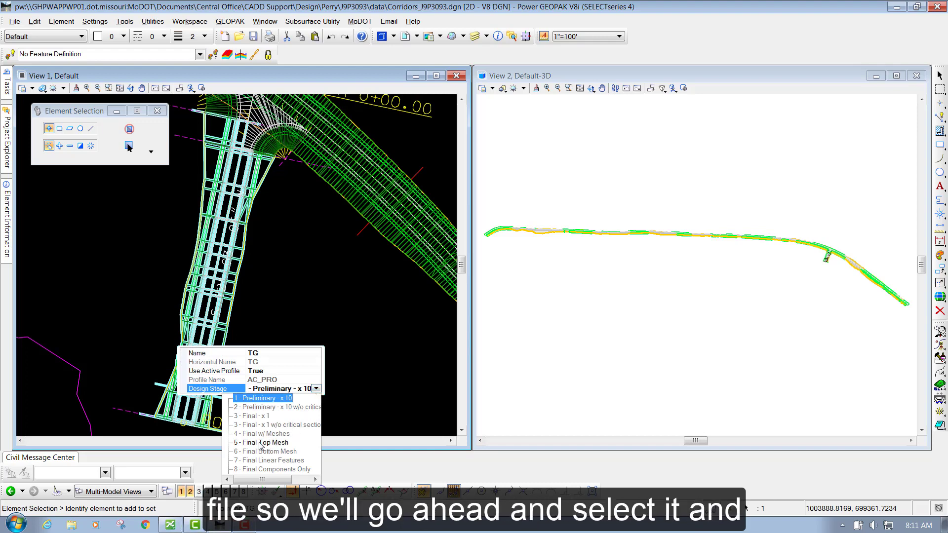
click(269, 398)
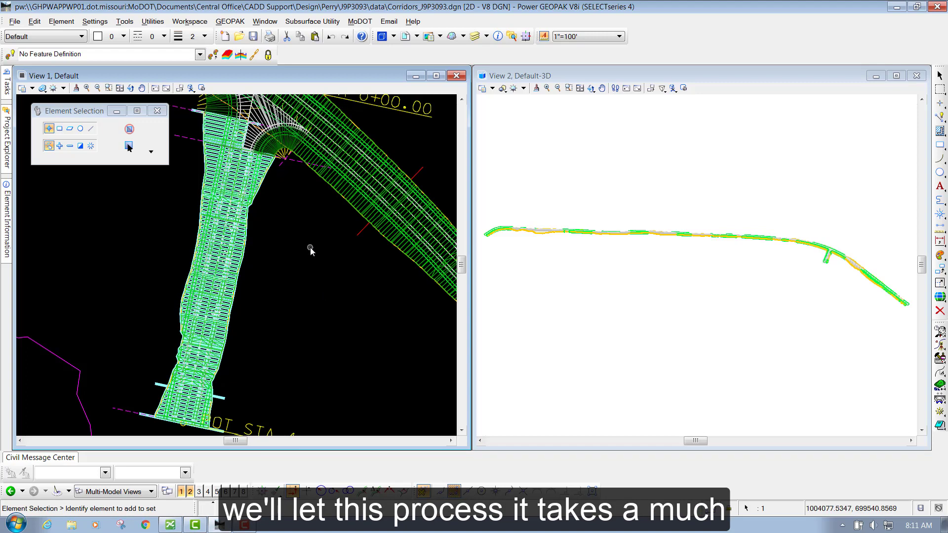
Set the design stage of the TGSW linear template at the west radius return to 3 - Final Top Mesh and deselect it
scroll(290, 226, down, 1)
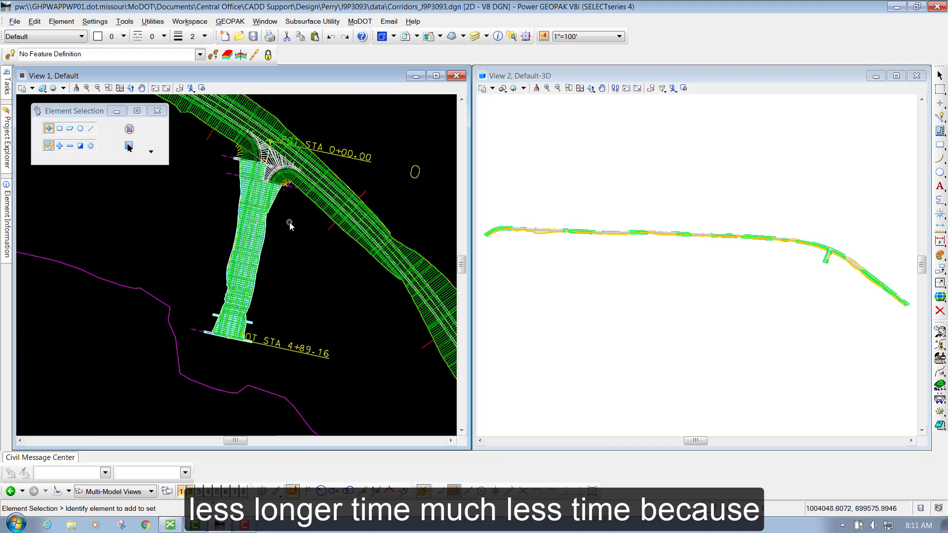
scroll(215, 149, up, 2)
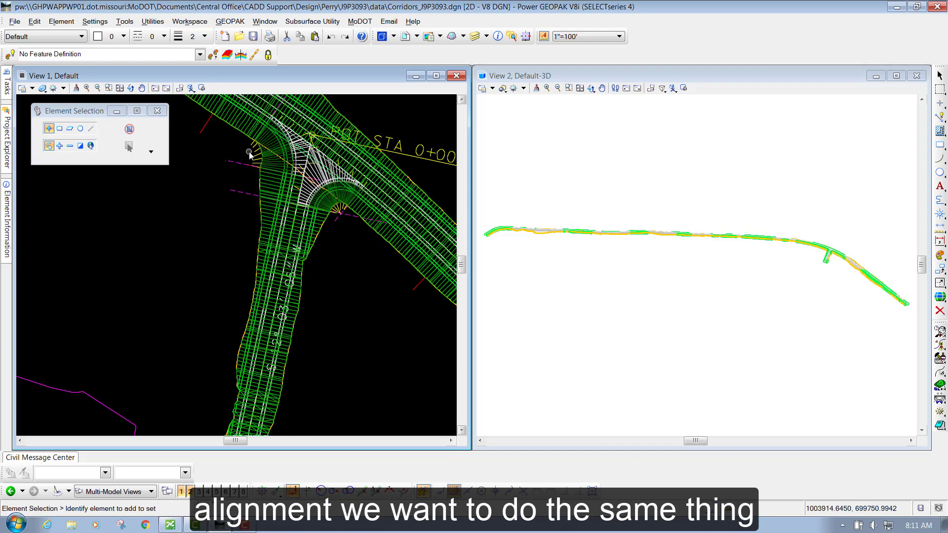
scroll(277, 161, up, 2)
scroll(212, 159, down, 2)
scroll(231, 152, up, 2)
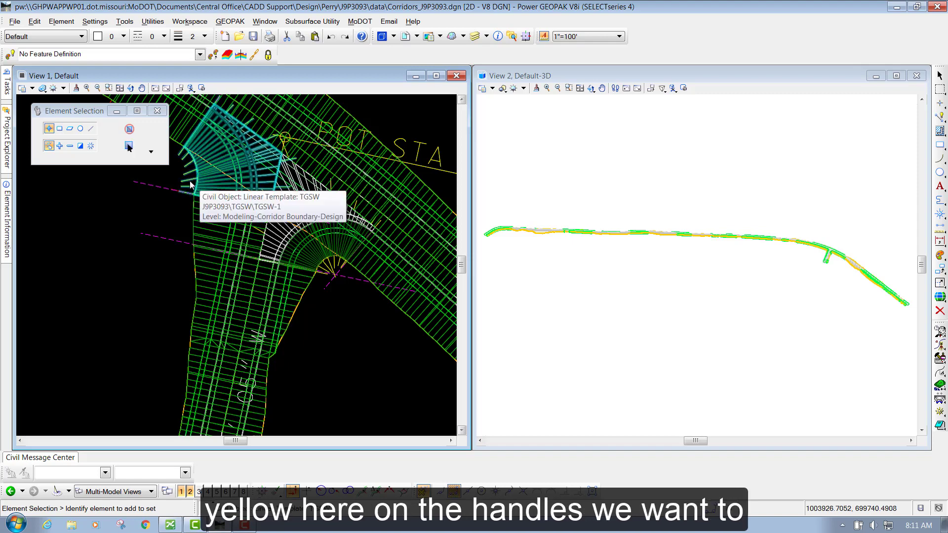
click(192, 184)
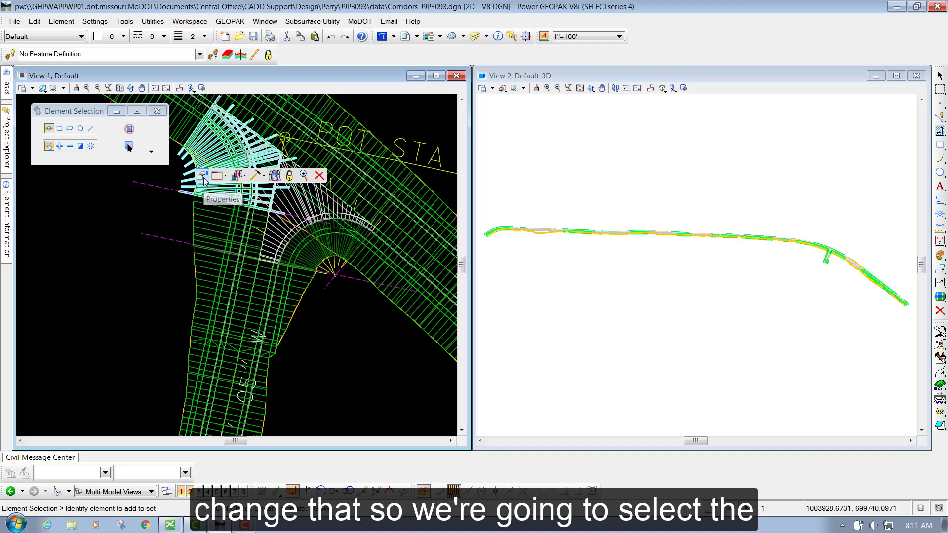
click(202, 177)
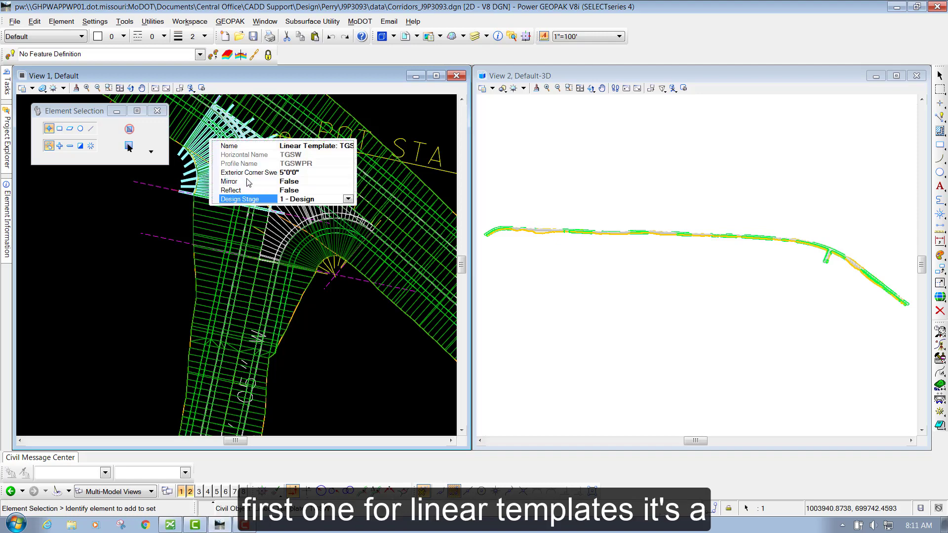
click(348, 199)
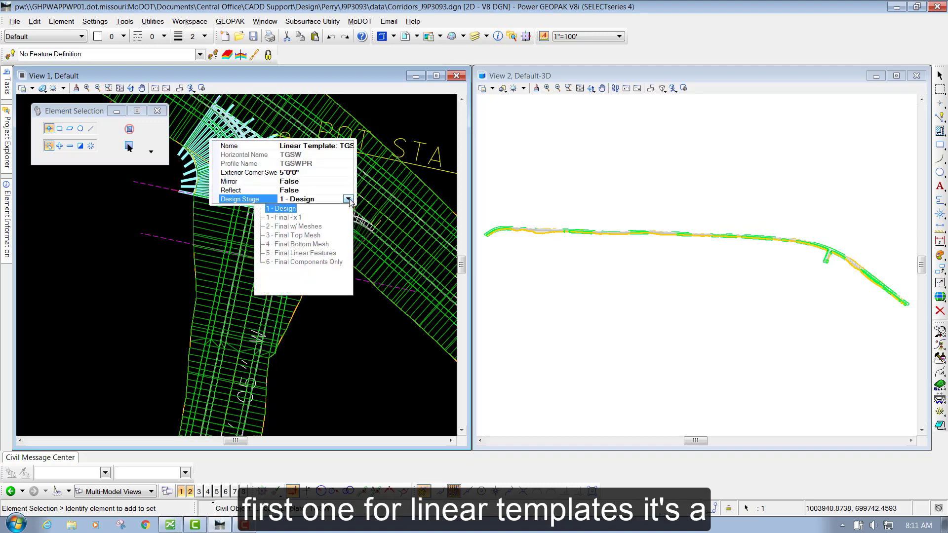
click(292, 235)
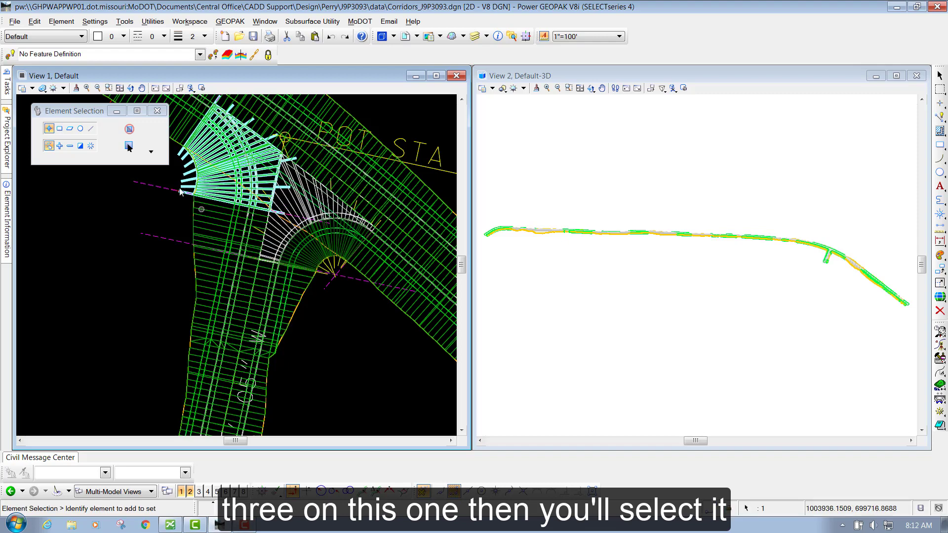
click(179, 202)
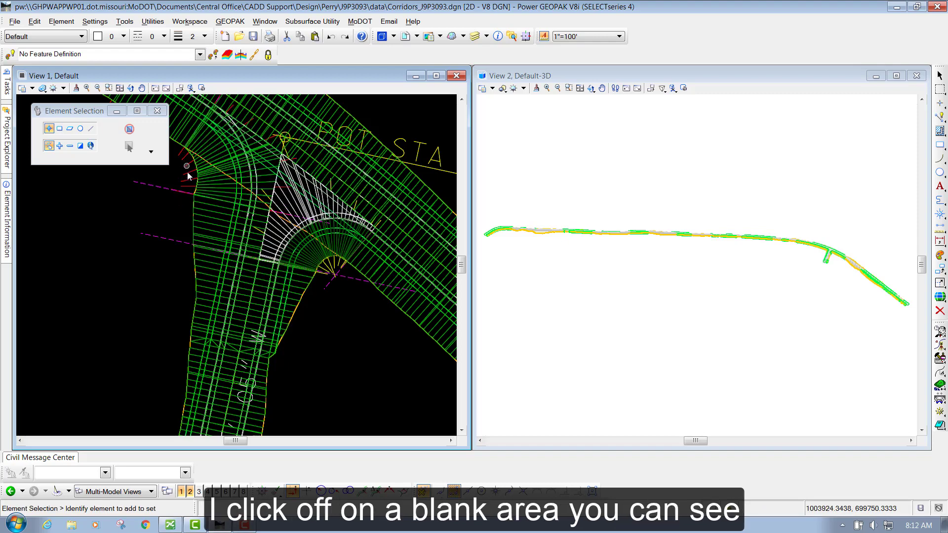
Set the design stage of the TGSE linear template at the east radius return to 3 - Final Top Mesh and deselect it
click(310, 253)
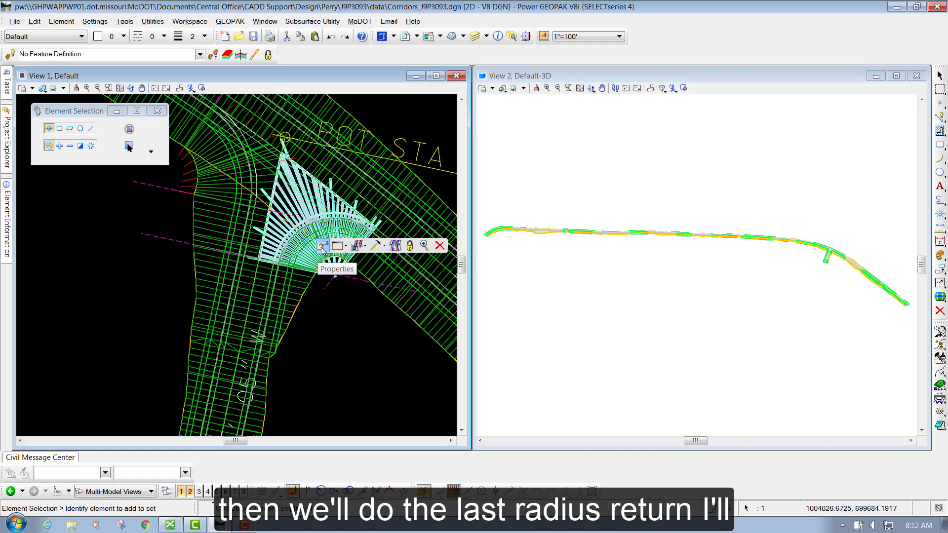
click(321, 248)
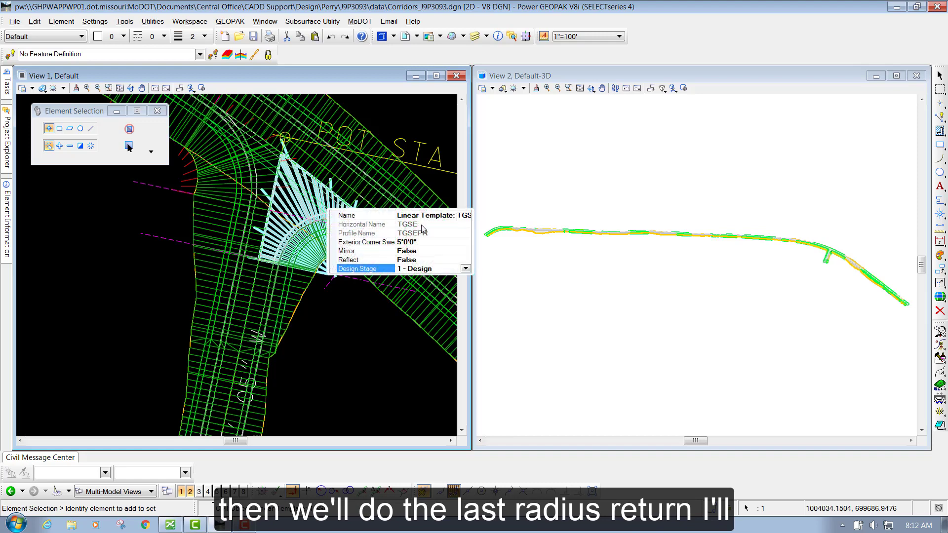
click(464, 268)
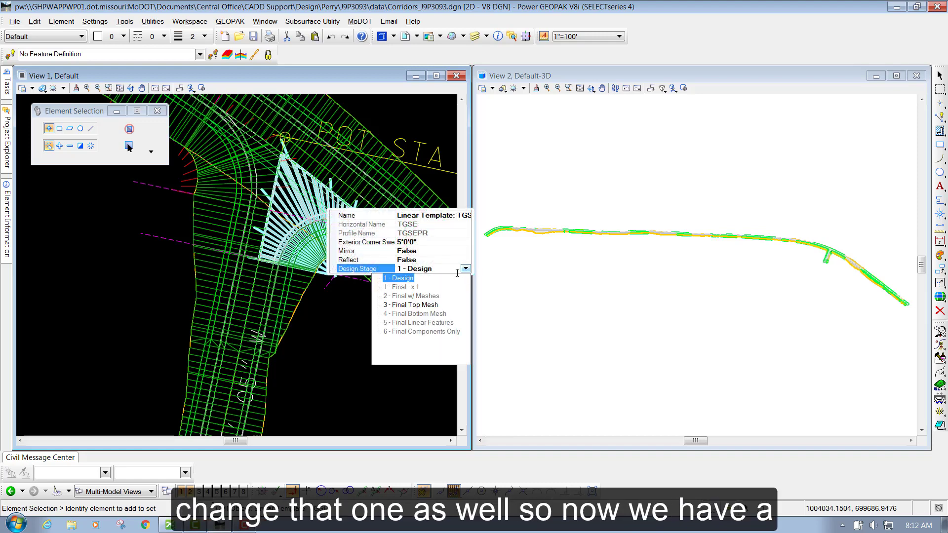
click(410, 304)
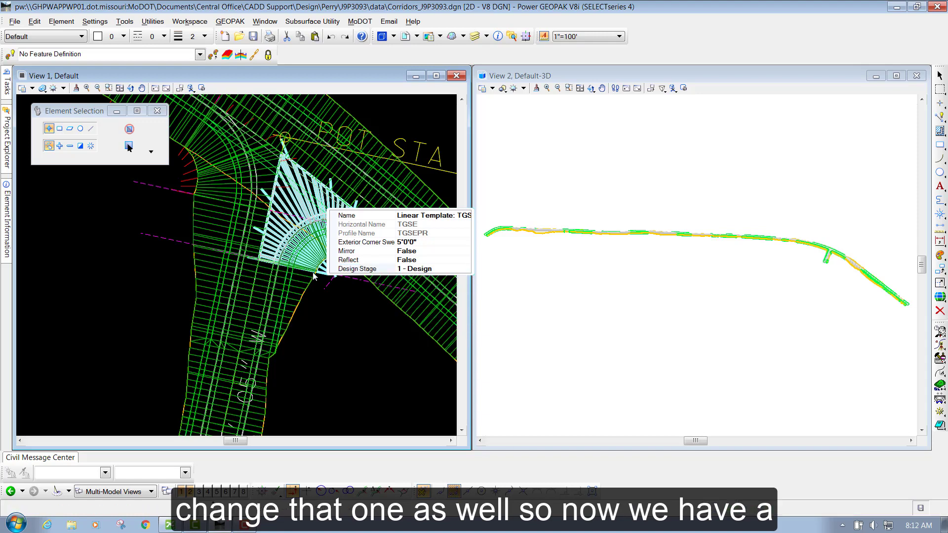
click(343, 321)
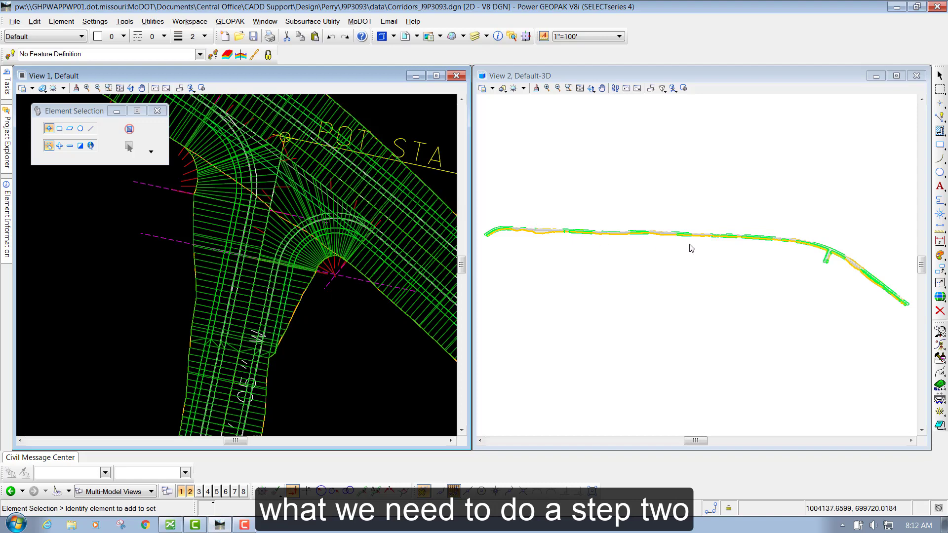
Examine the intersection's linework up close in the 3D view
scroll(849, 257, up, 3)
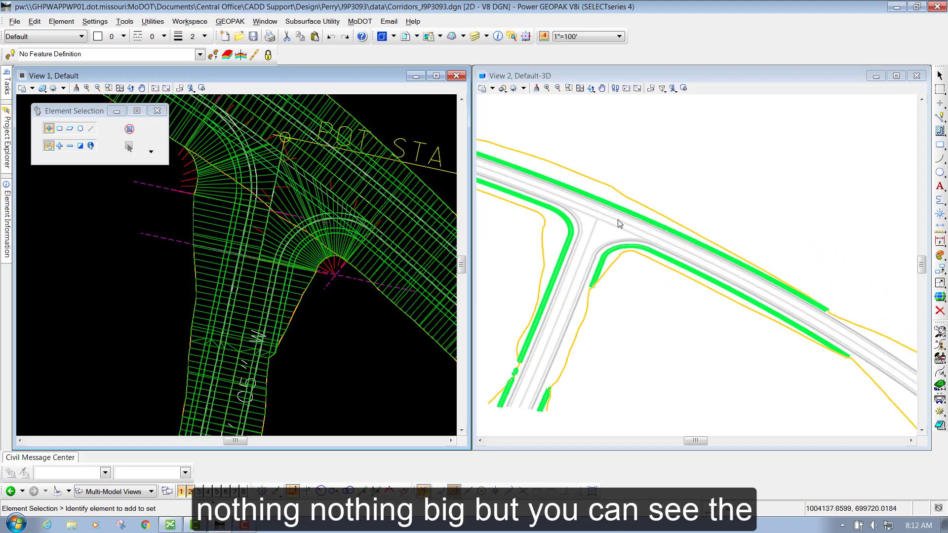
scroll(552, 217, up, 1)
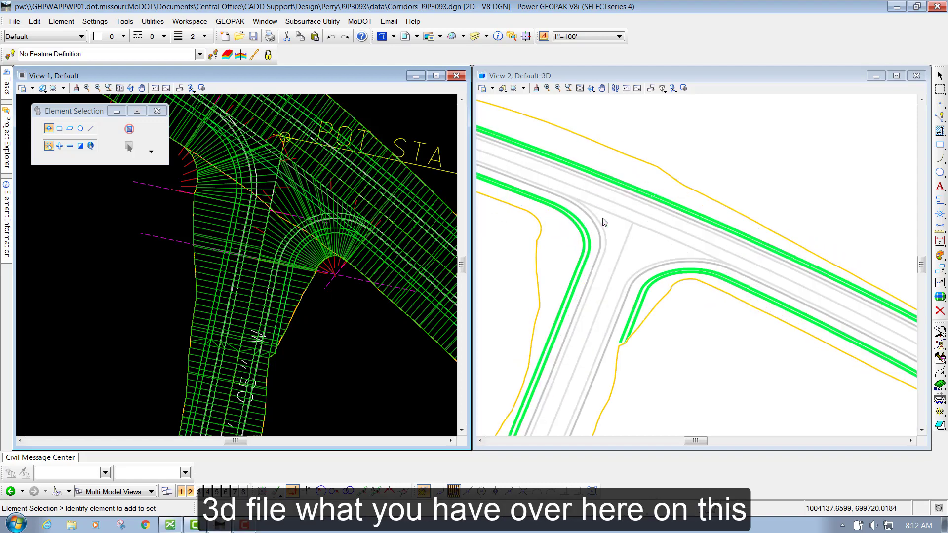
scroll(603, 222, up, 1)
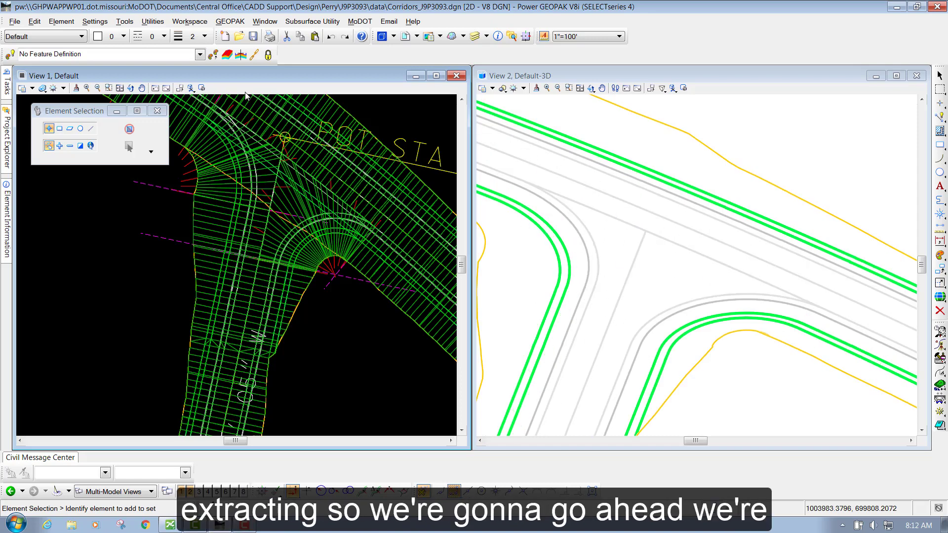
Open the recent file Terrain_Proposed_J9P3093.dgn and check in Corridors_J9P3093.dgn while leaving it
click(16, 25)
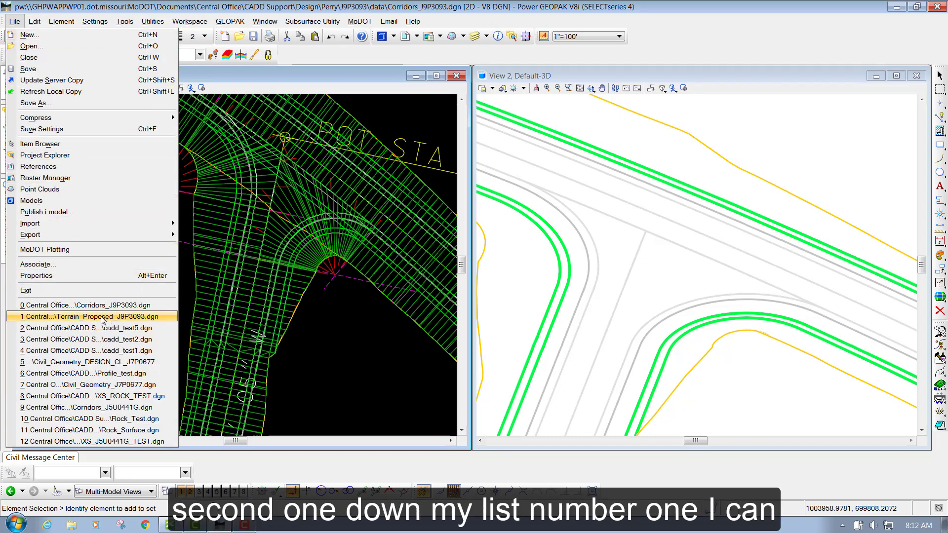
click(102, 319)
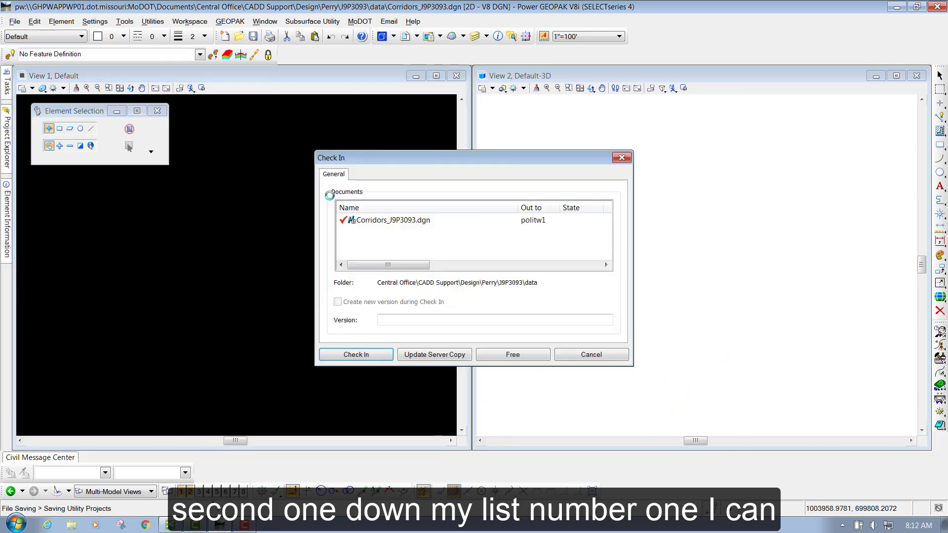
click(360, 356)
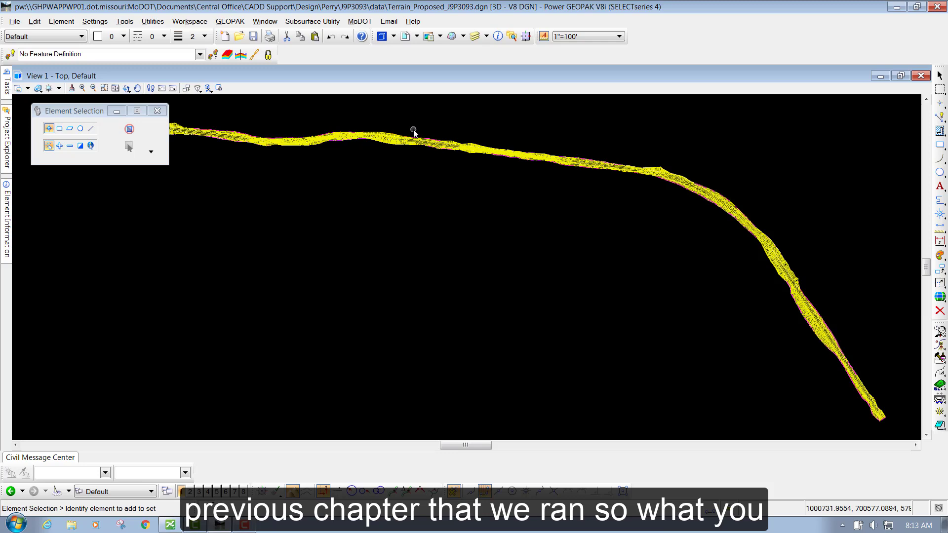
Delete the old proposed terrain model, including everything that remains in the drawing area
scroll(459, 137, up, 2)
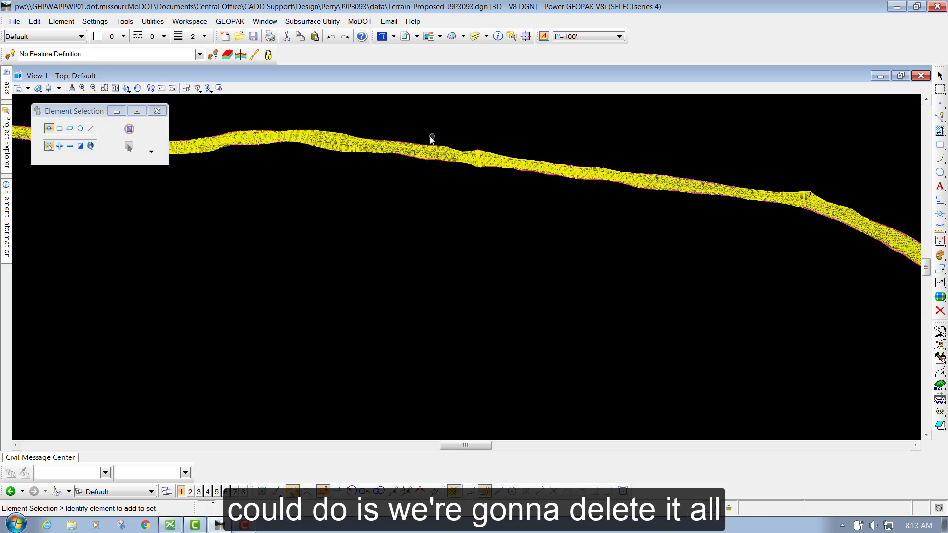
scroll(392, 140, up, 2)
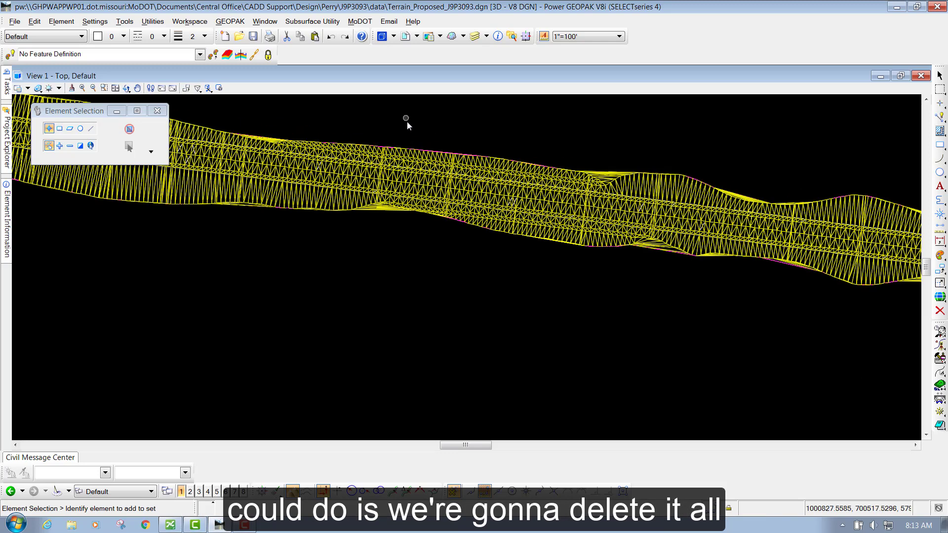
click(429, 148)
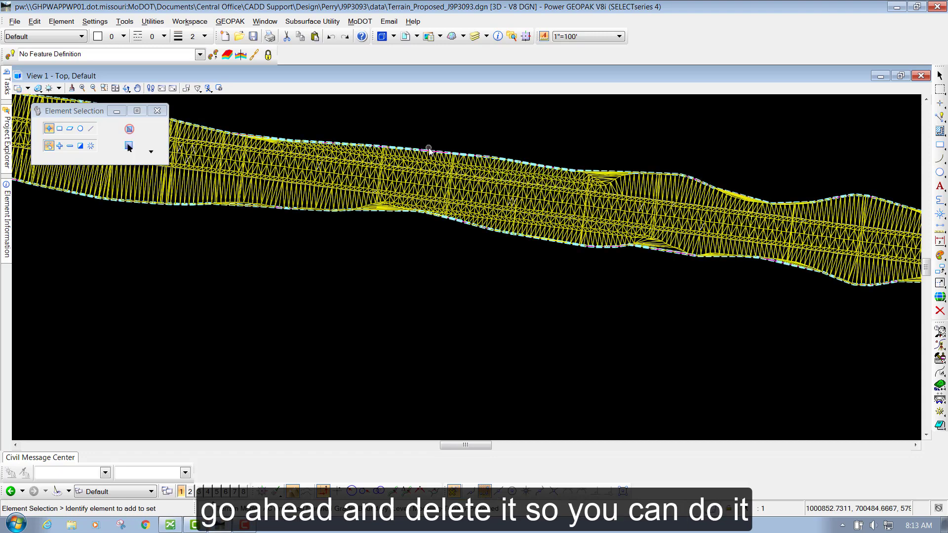
mouse_move(429, 150)
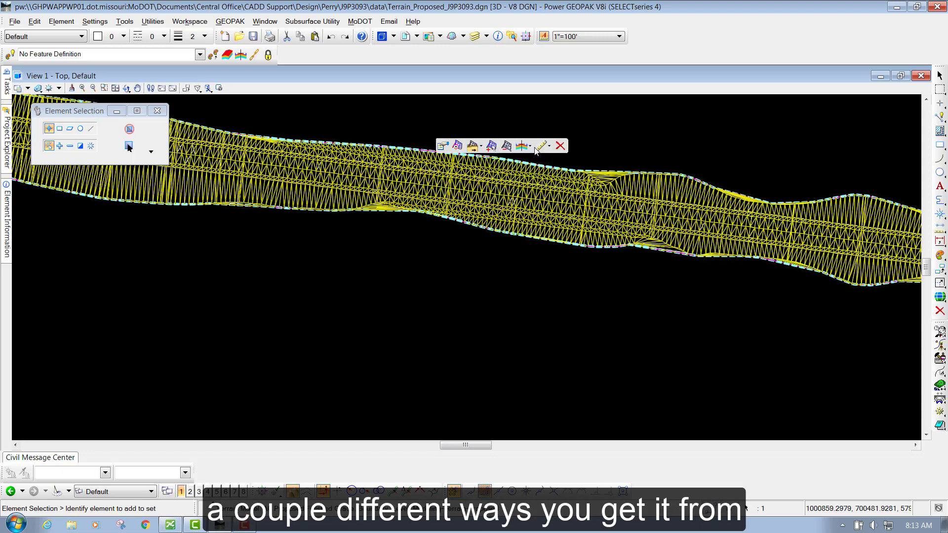
click(559, 146)
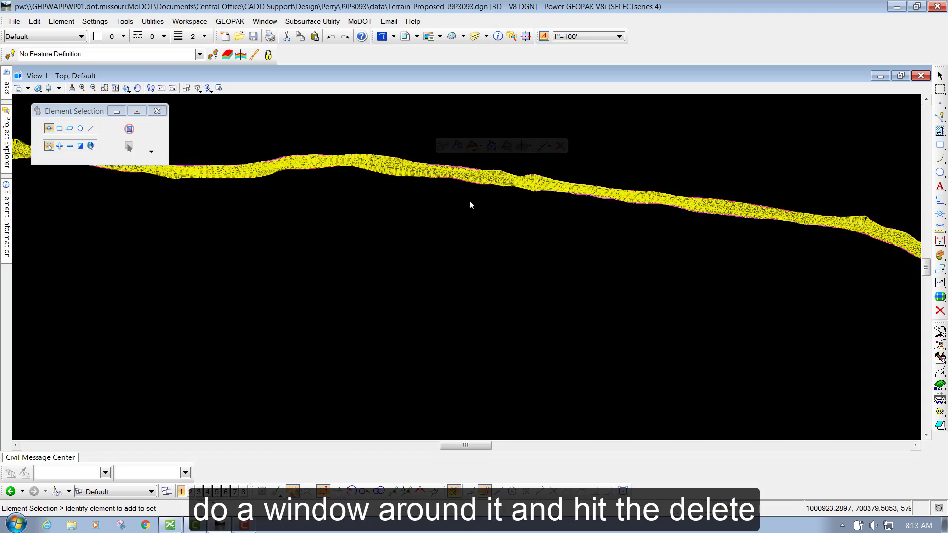
scroll(397, 178, down, 2)
scroll(397, 178, down, 5)
drag(283, 130, 606, 291)
key(Delete)
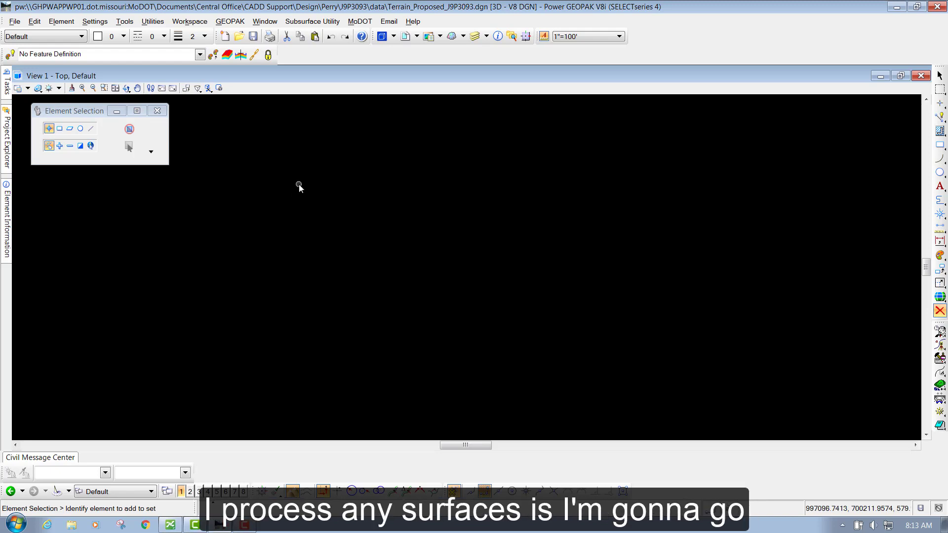
Compress the design file
click(16, 22)
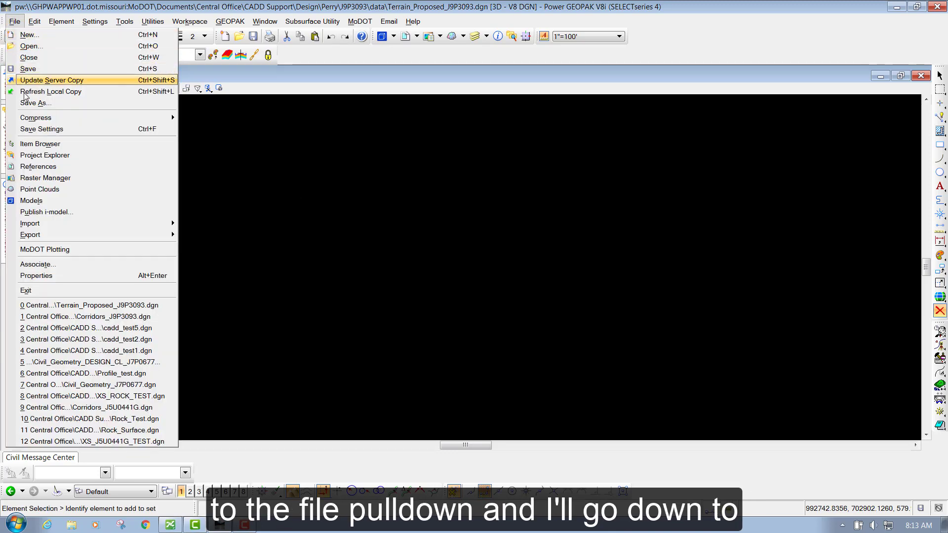
mouse_move(36, 119)
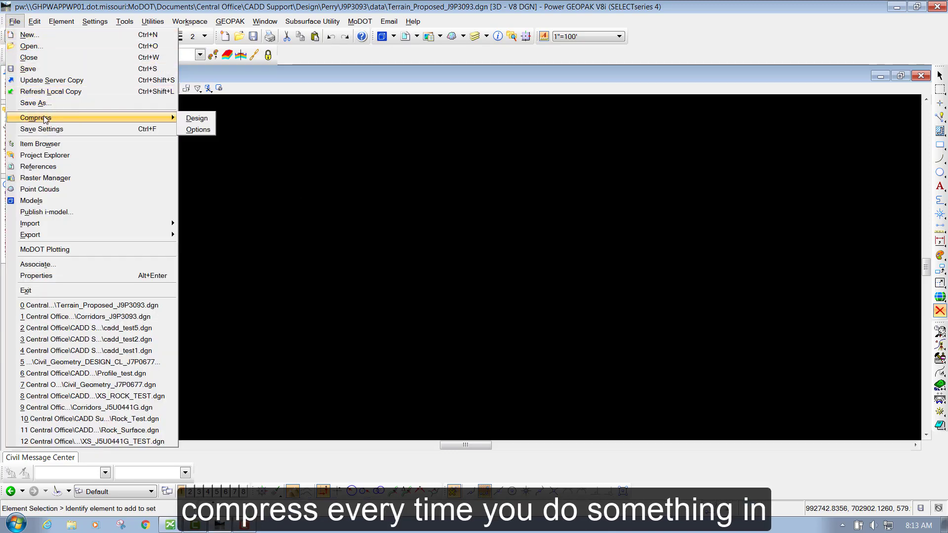
click(200, 123)
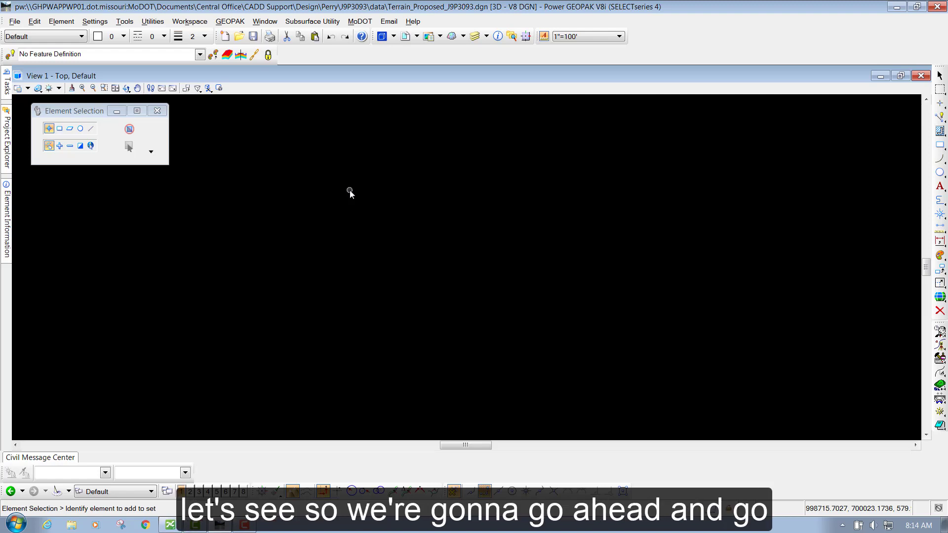
Attach Corridors_J9P3093.dgn and Terrain_Existing_J9P3093.dgn as references, accepting the Default model and Coincident - World orientation for both
click(409, 38)
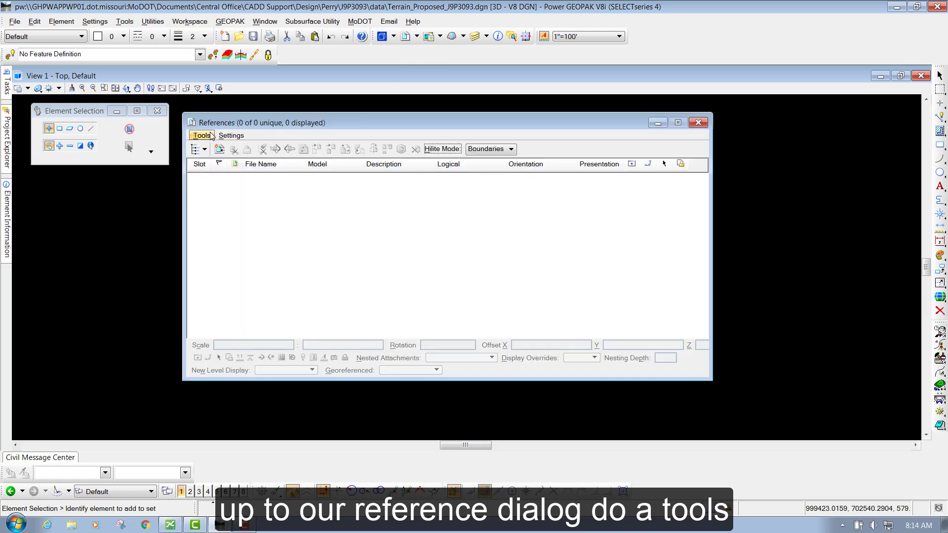
click(202, 135)
click(210, 147)
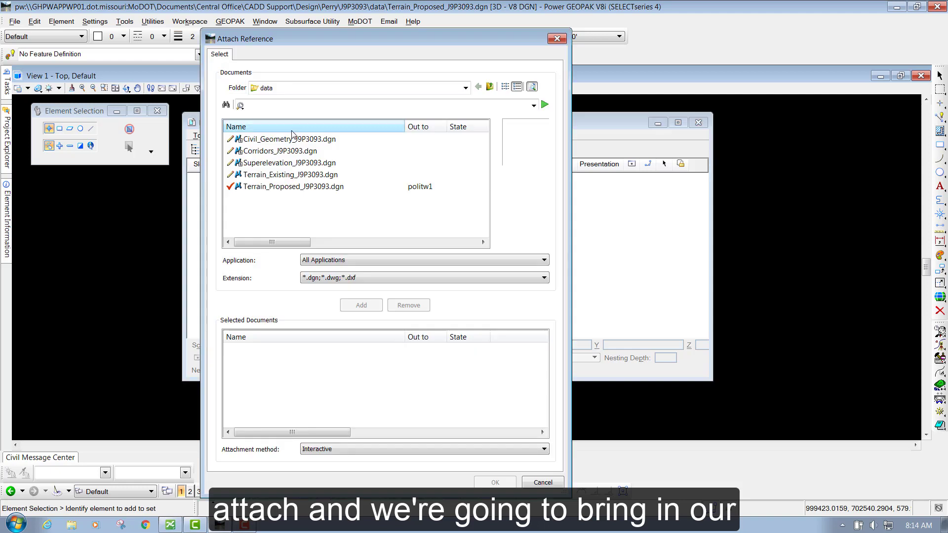
click(273, 151)
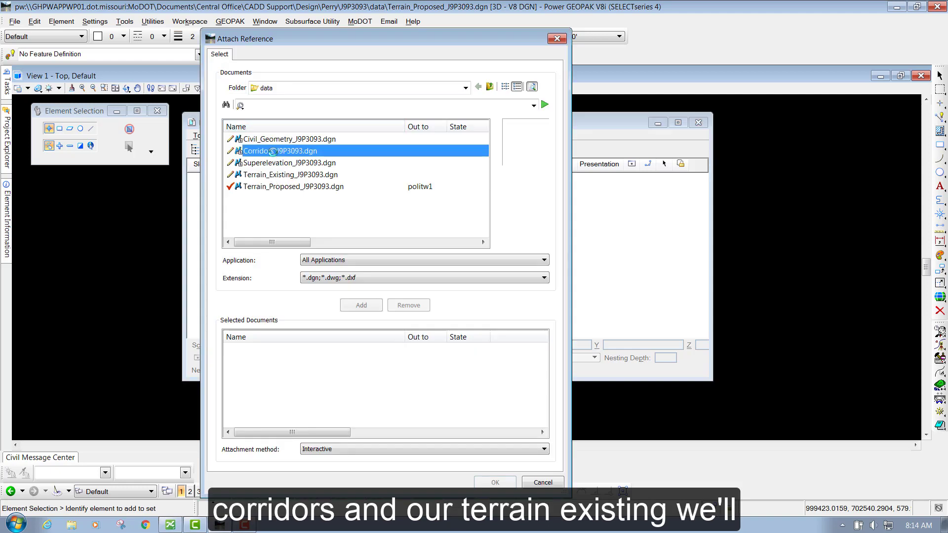
ctrl+click(280, 176)
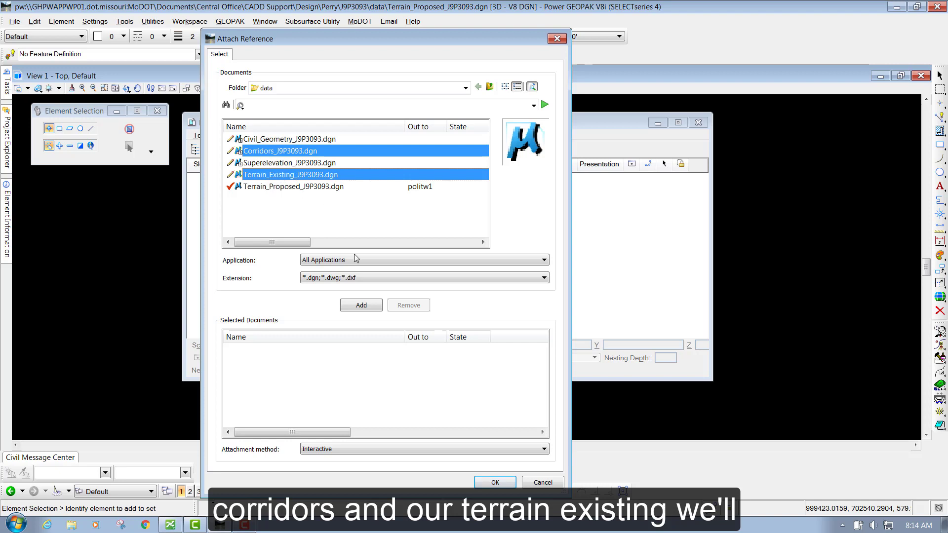
click(354, 308)
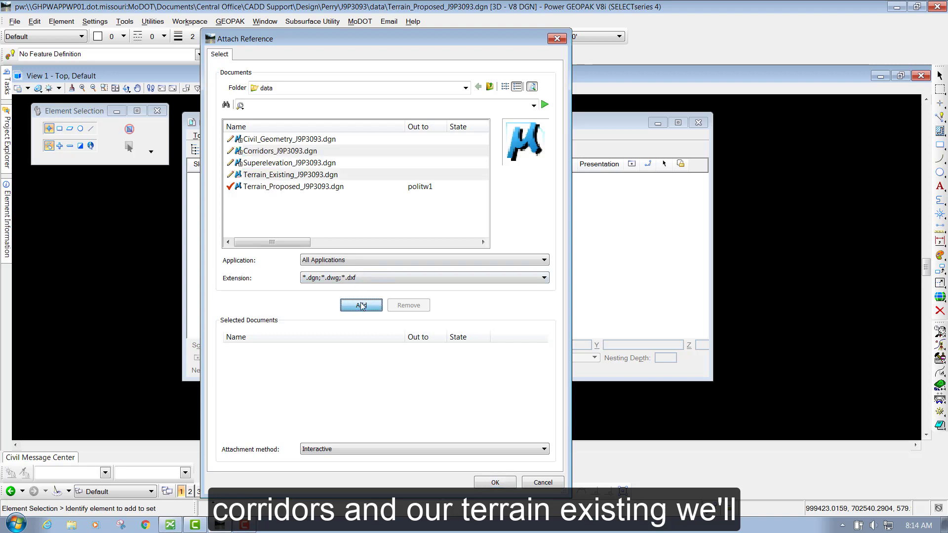
click(488, 484)
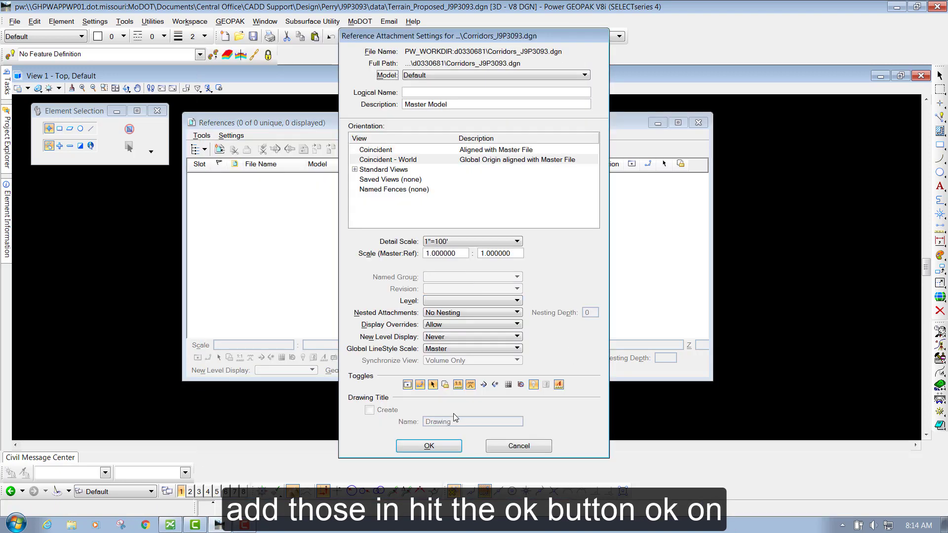
click(446, 447)
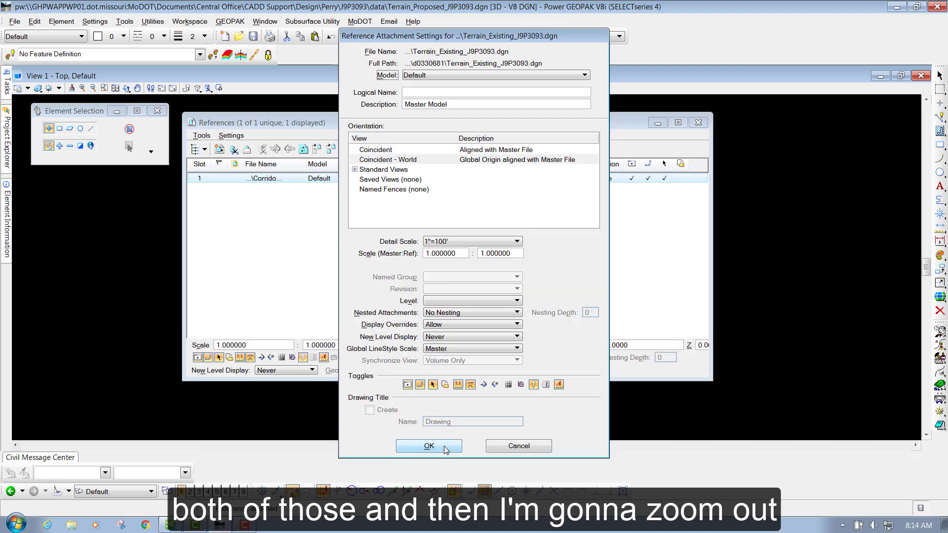
click(445, 447)
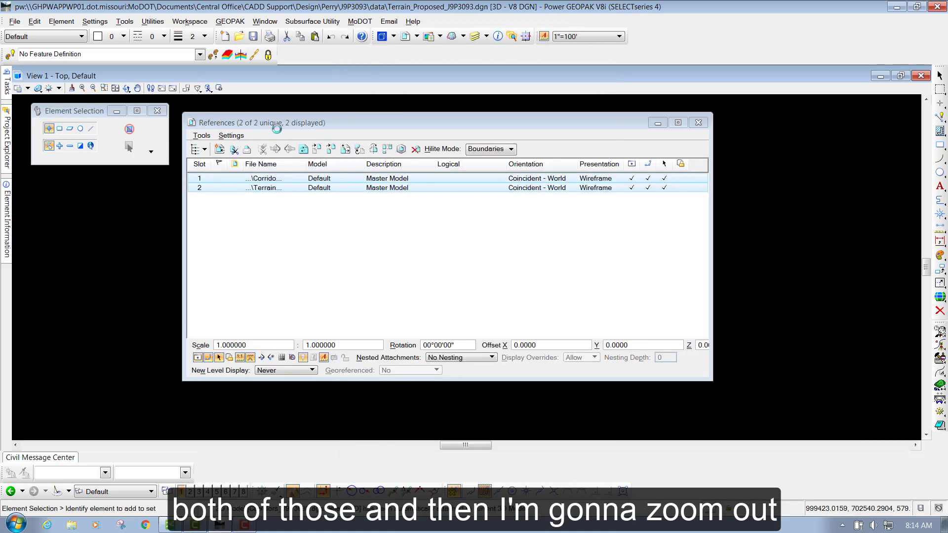
Set the referenced existing terrain as the active terrain model and deselect its boundary
drag(257, 128, 546, 134)
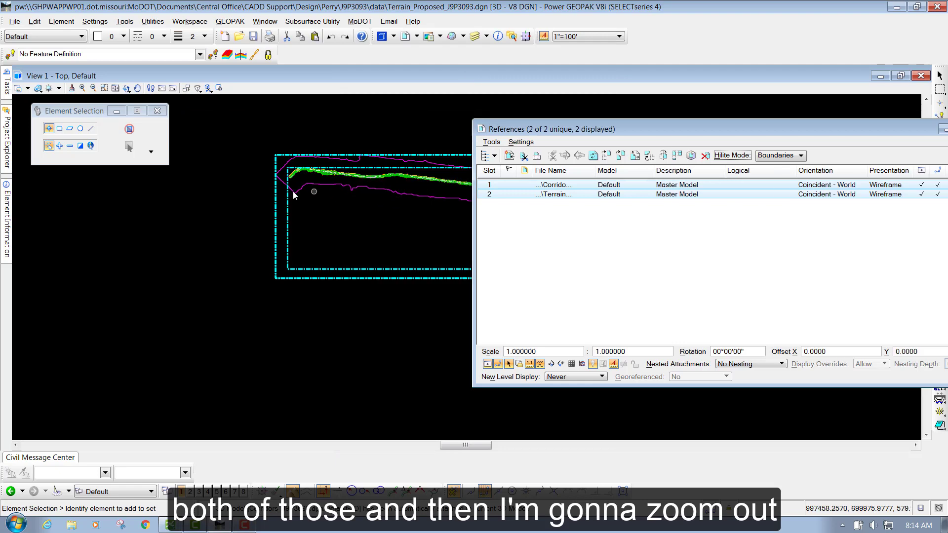
scroll(346, 197, up, 3)
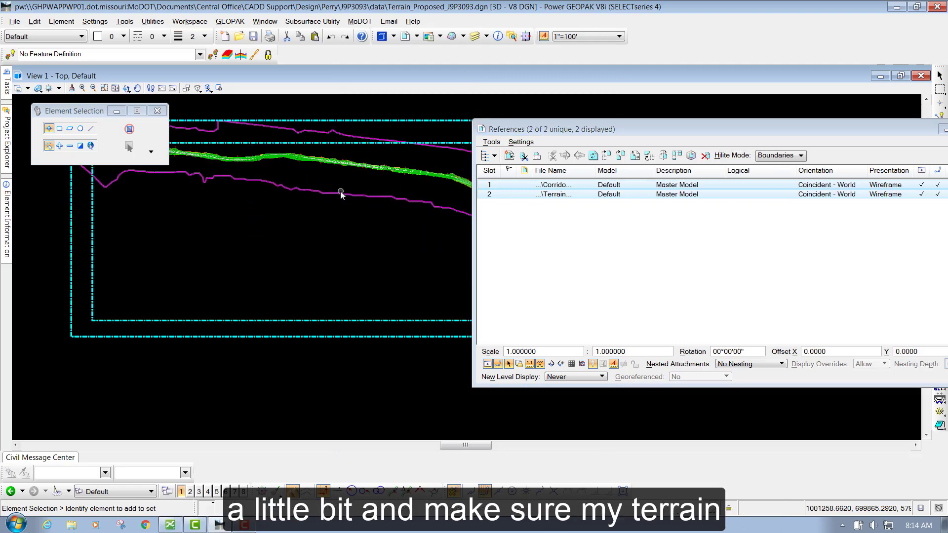
click(337, 194)
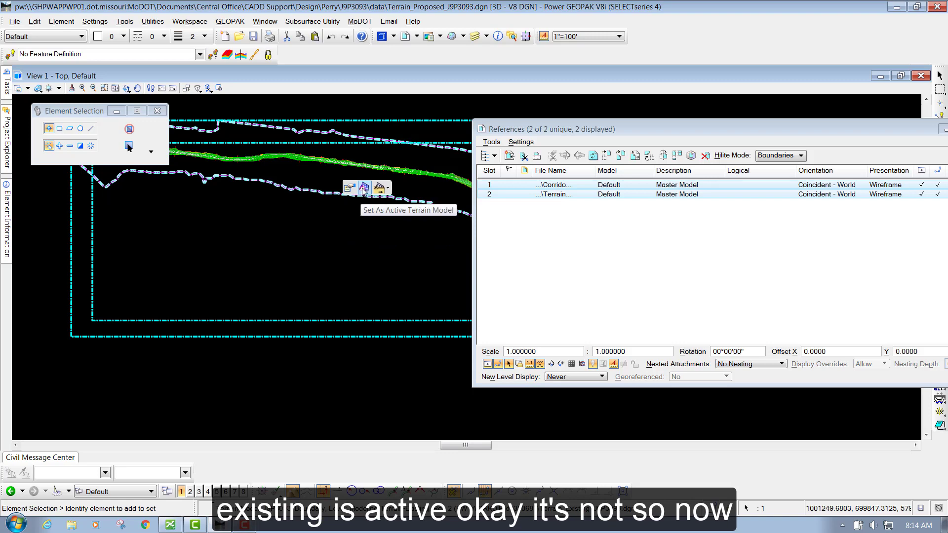
click(363, 189)
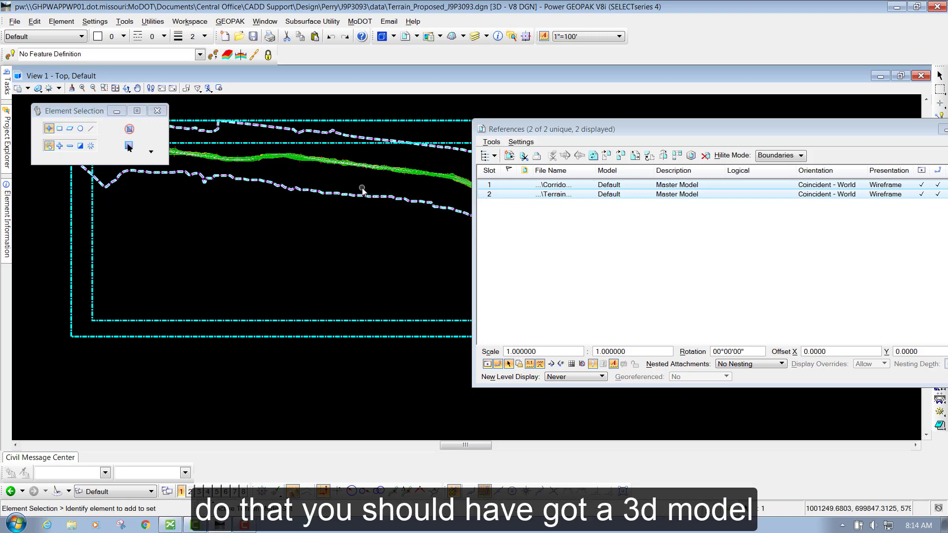
scroll(395, 229, down, 2)
scroll(387, 217, up, 4)
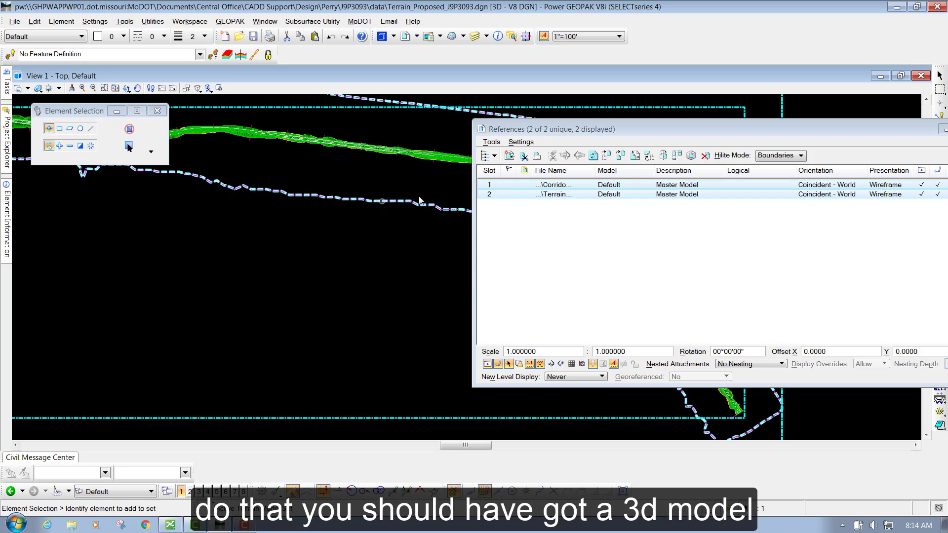
click(584, 223)
drag(551, 129, 437, 132)
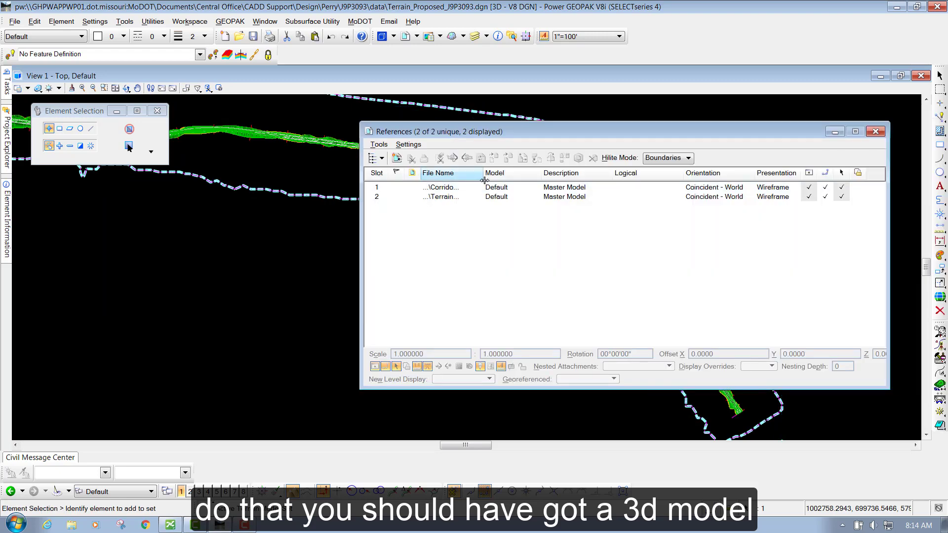
click(279, 116)
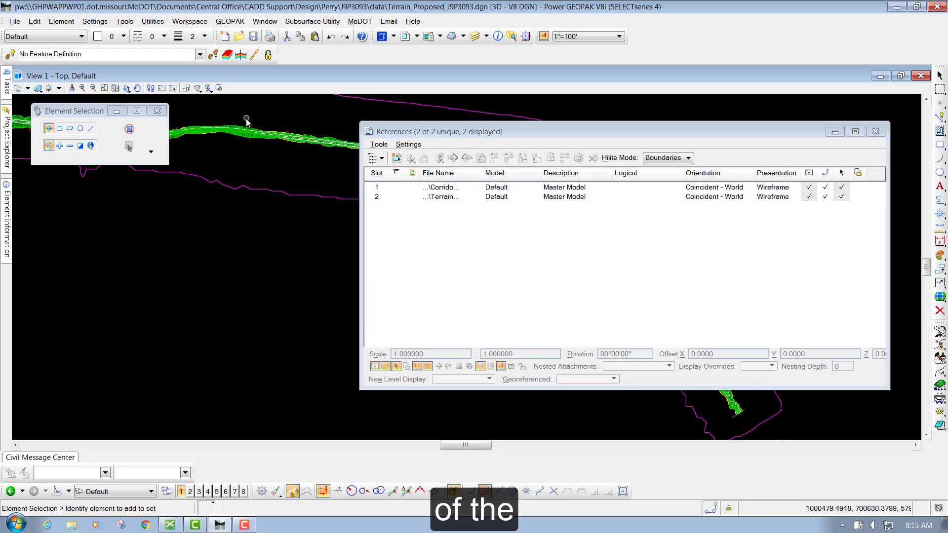
Check the referenced AC corridor and the existing terrain boundary by selecting and deselecting each, closing the References dialog in between
scroll(251, 124, up, 2)
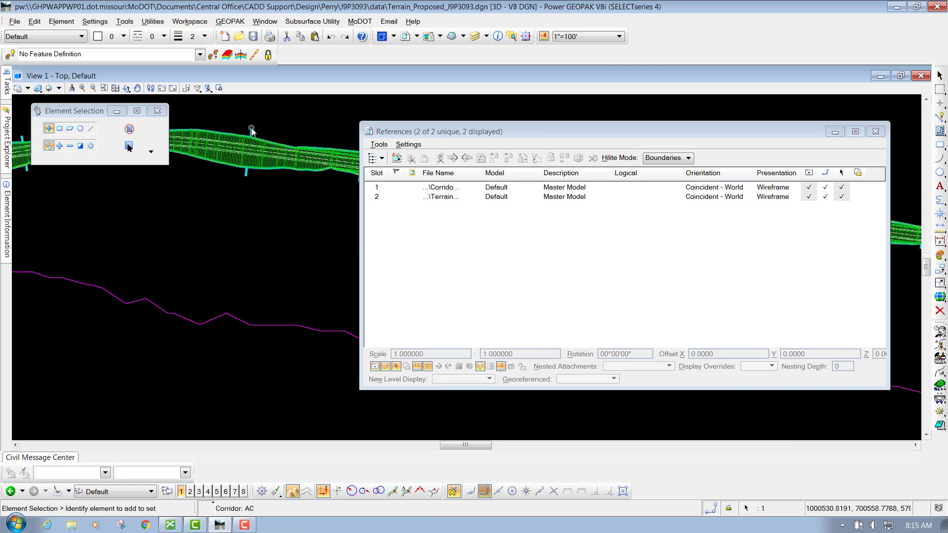
click(251, 128)
click(278, 117)
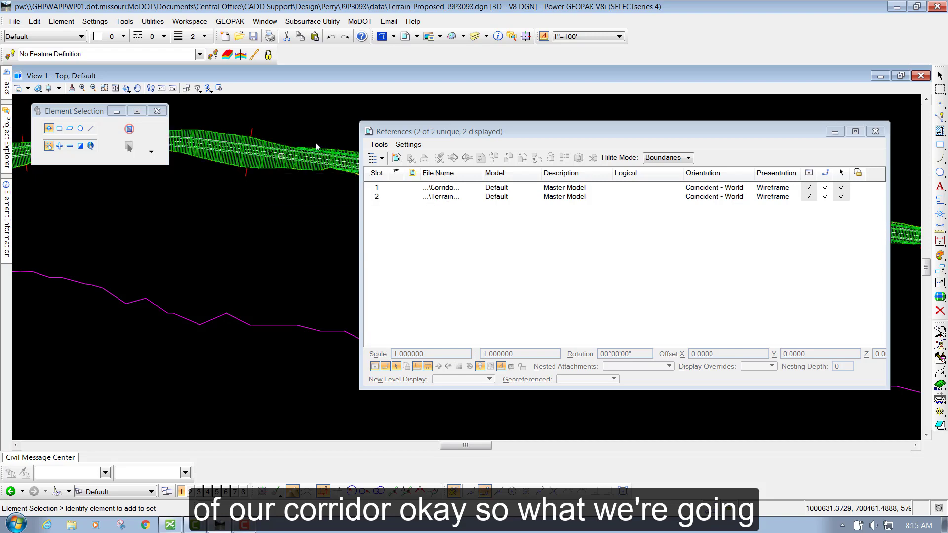
click(760, 132)
drag(760, 131, 563, 132)
click(679, 132)
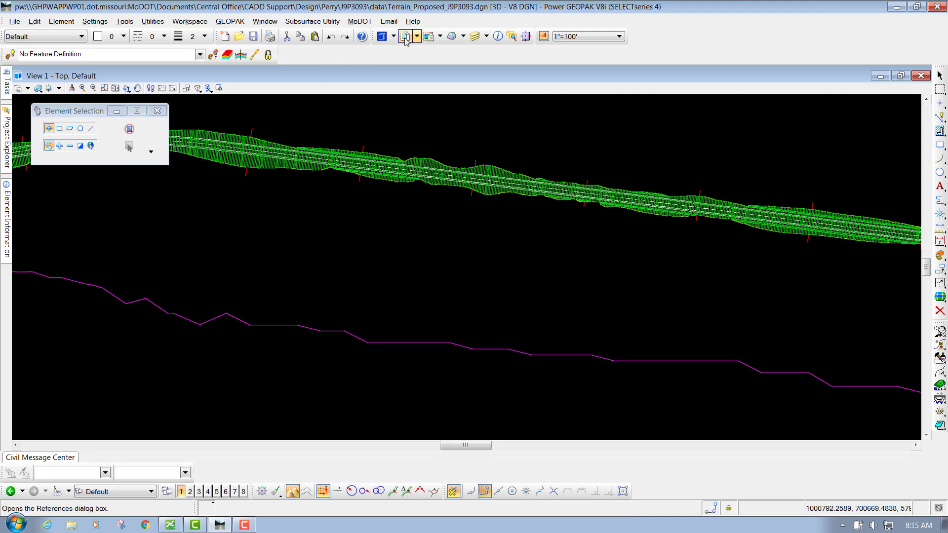
click(311, 328)
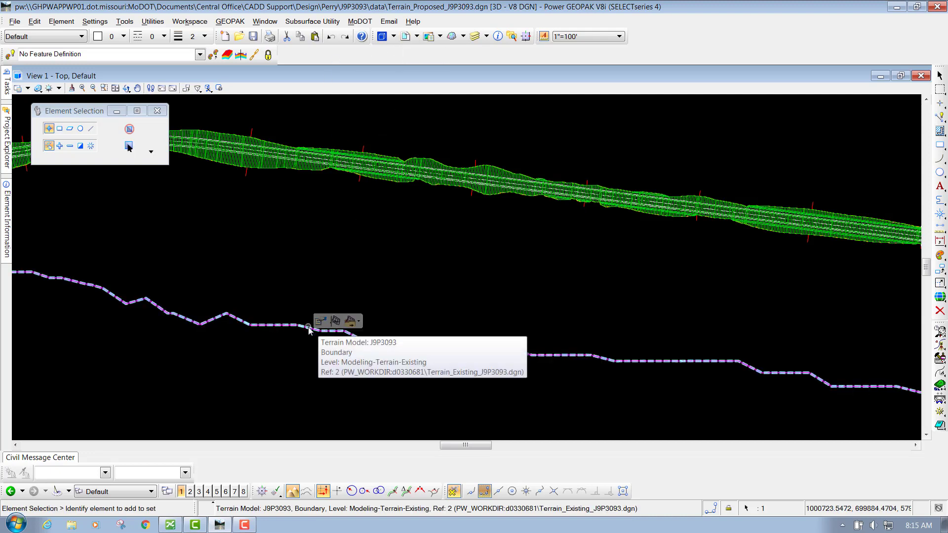
click(340, 265)
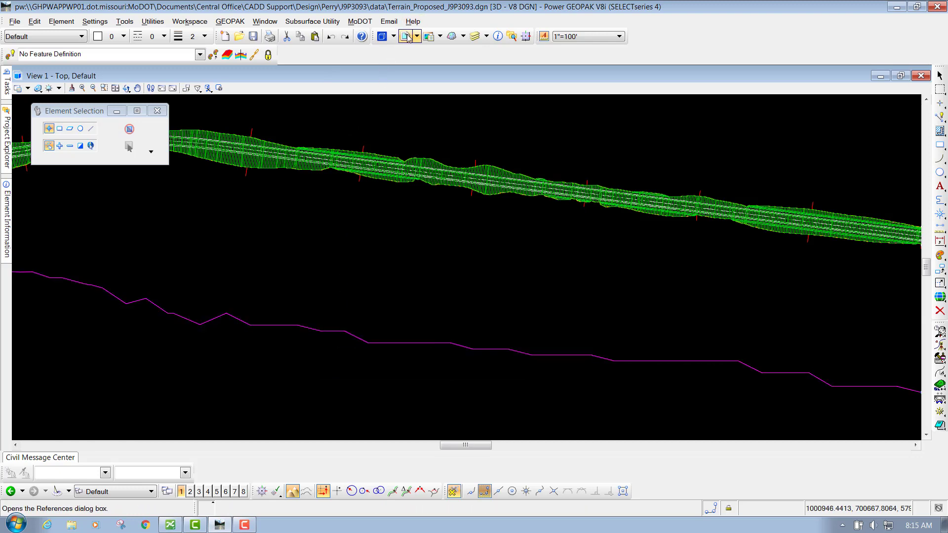
Reopen the References dialog and widen its File Name column to examine which files and models are attached
click(407, 37)
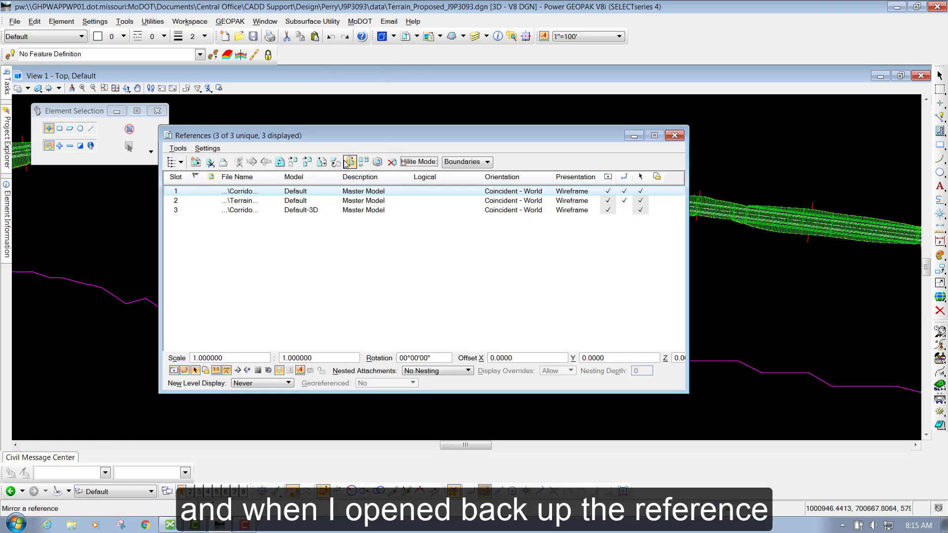
drag(336, 141, 410, 132)
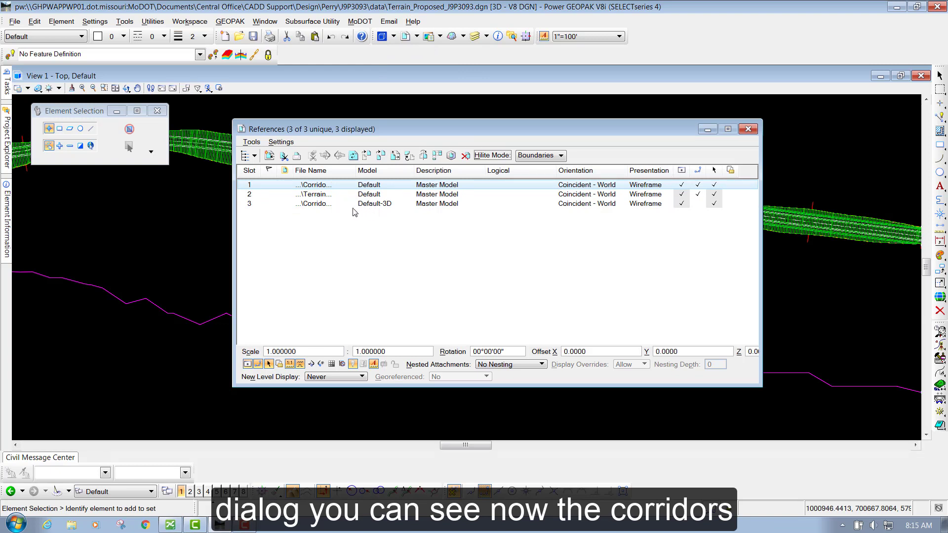
drag(354, 170, 420, 170)
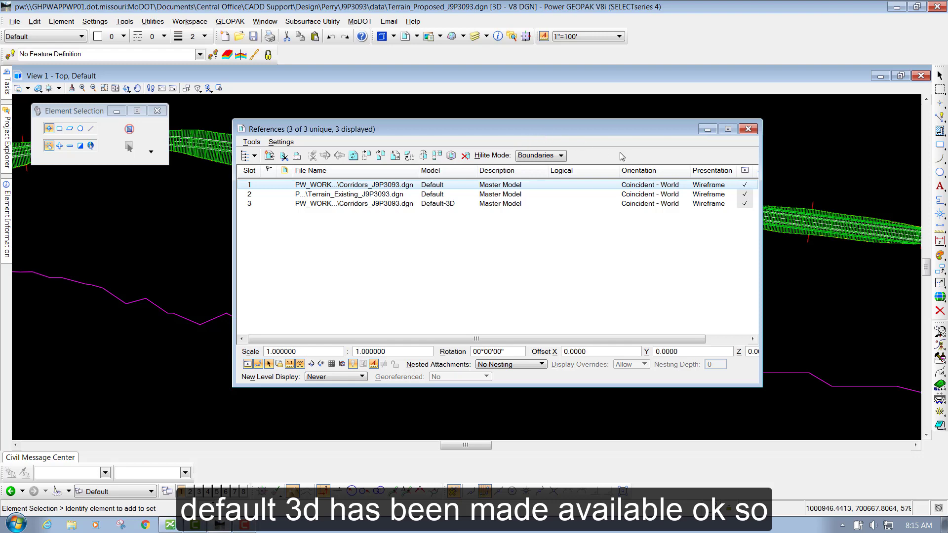
Close the References dialog and select the four corridor top meshes around the side-road intersection, adding each one to the selection
click(747, 129)
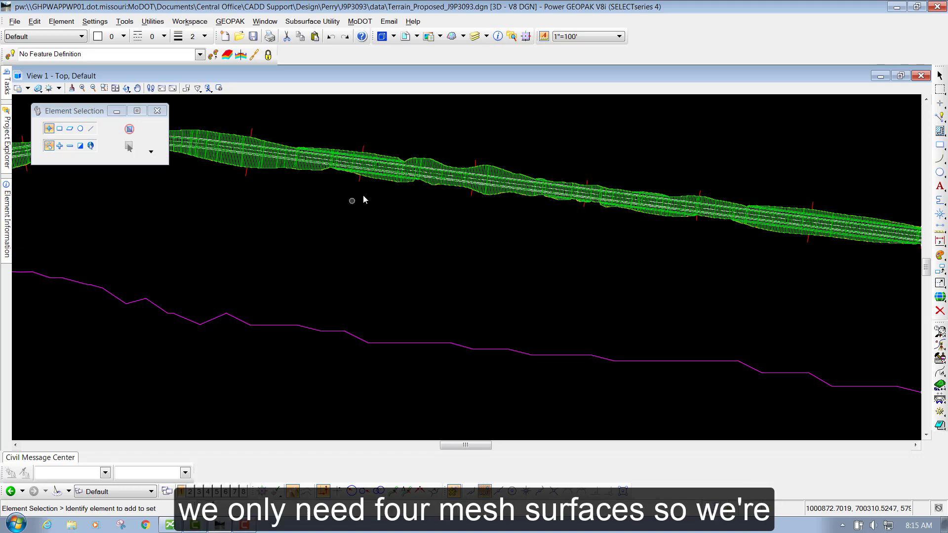
scroll(363, 194, down, 5)
scroll(522, 226, up, 4)
scroll(522, 225, up, 4)
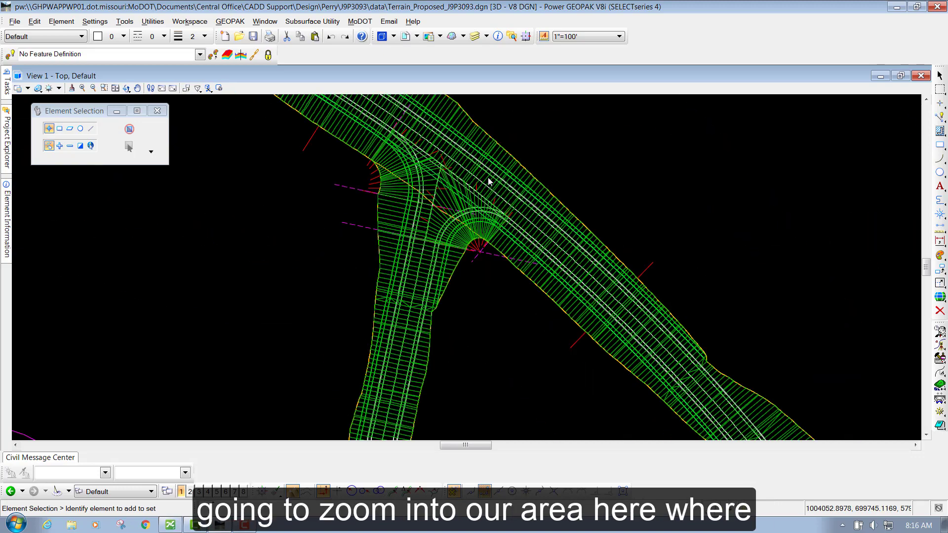
scroll(488, 205, down, 2)
scroll(463, 154, up, 2)
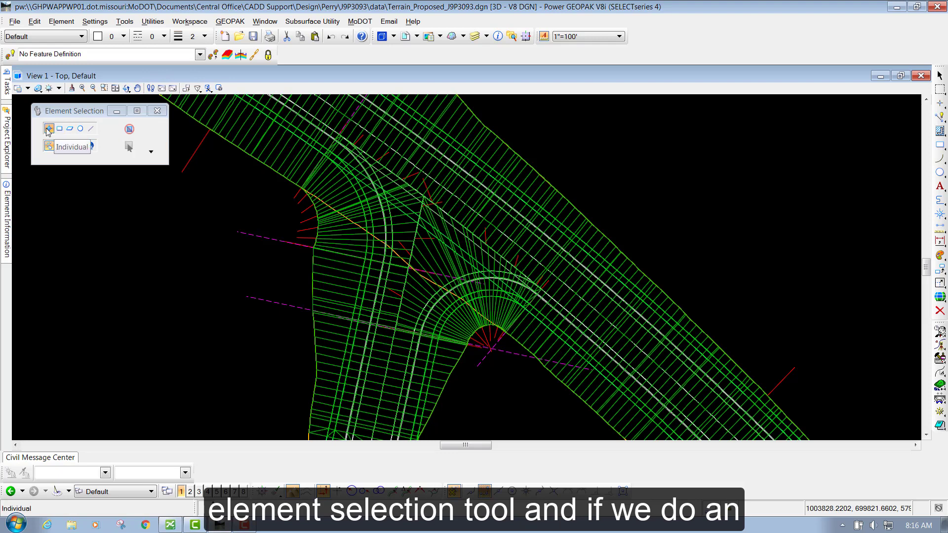
click(59, 145)
click(248, 140)
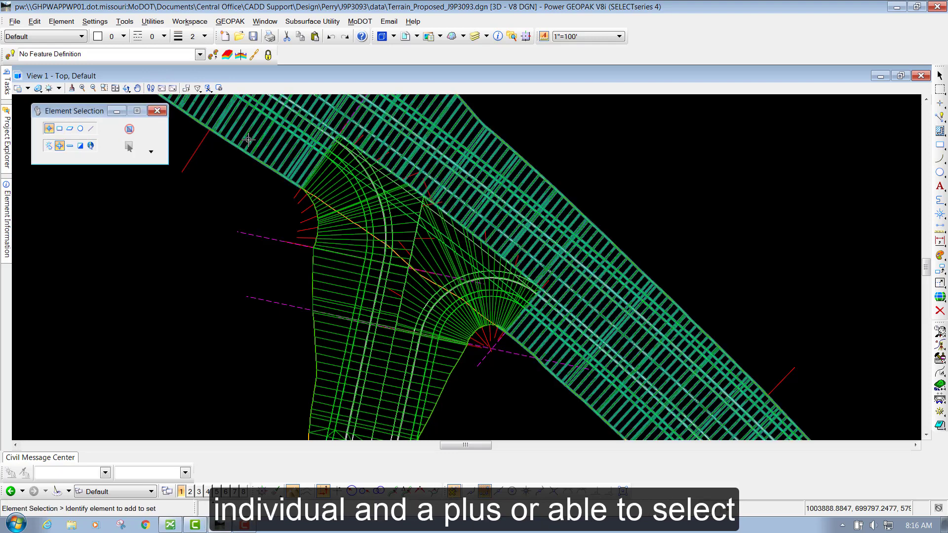
click(249, 141)
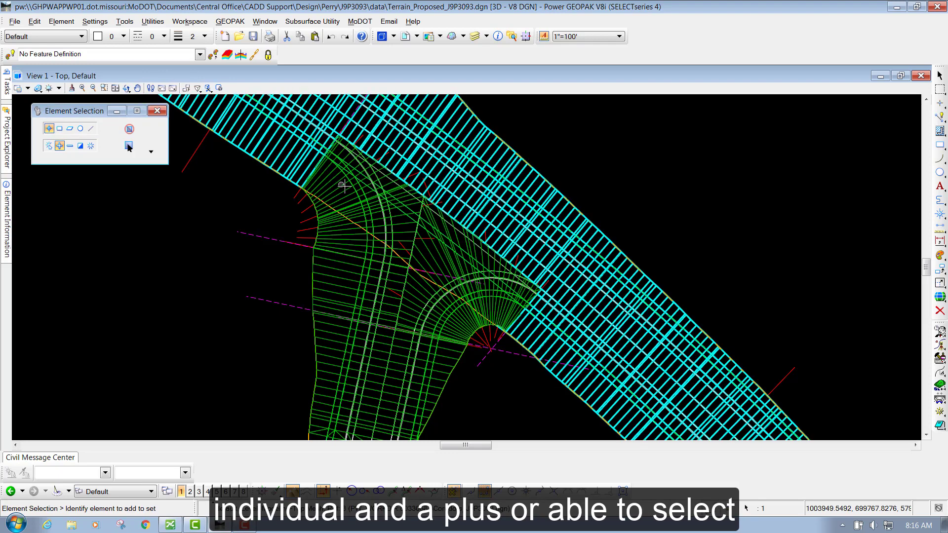
click(444, 257)
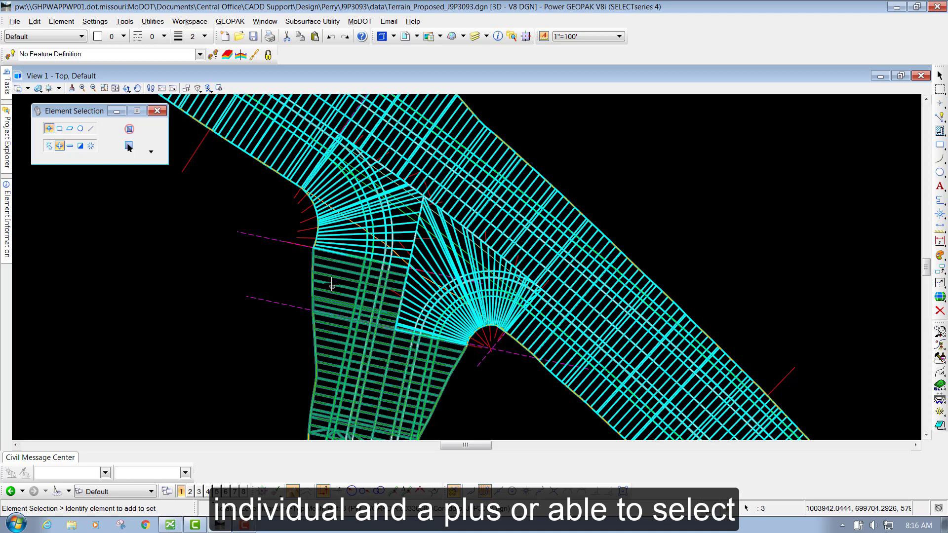
click(331, 284)
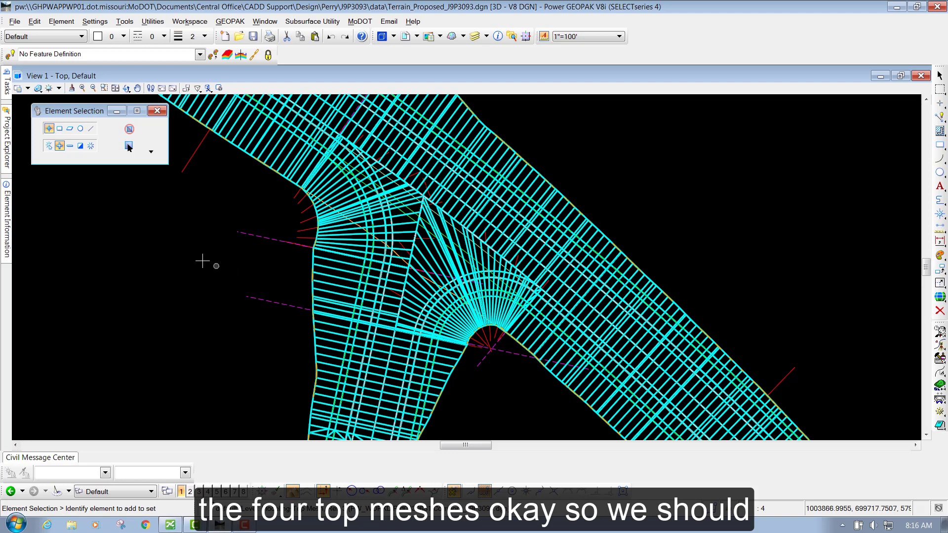
Start creating a terrain model from the selected elements, with feature type Break Line and edge method Remove Slivers
scroll(203, 257, down, 1)
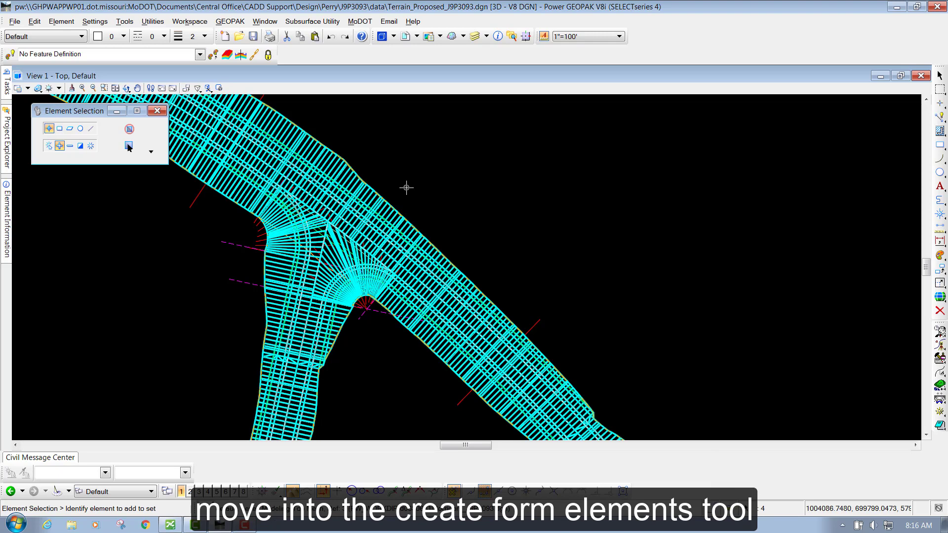
mouse_move(8, 85)
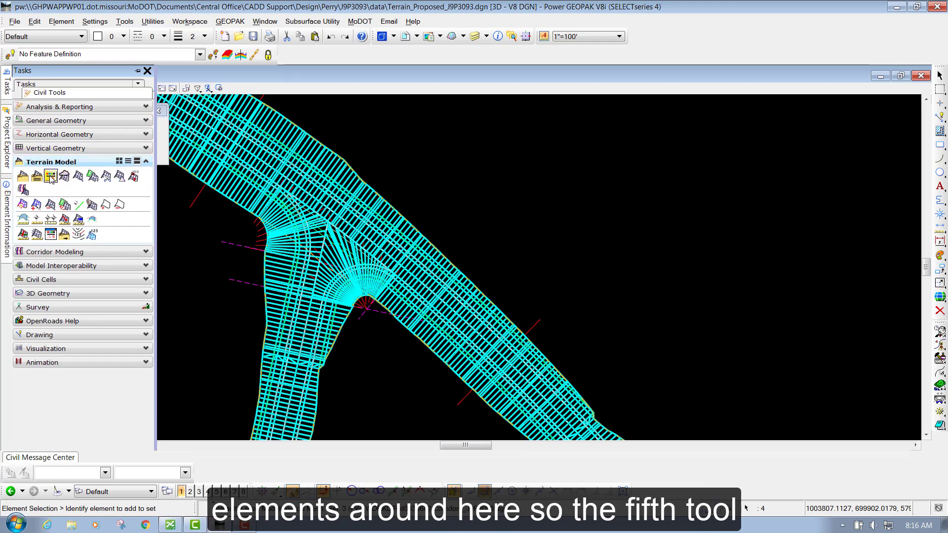
click(78, 176)
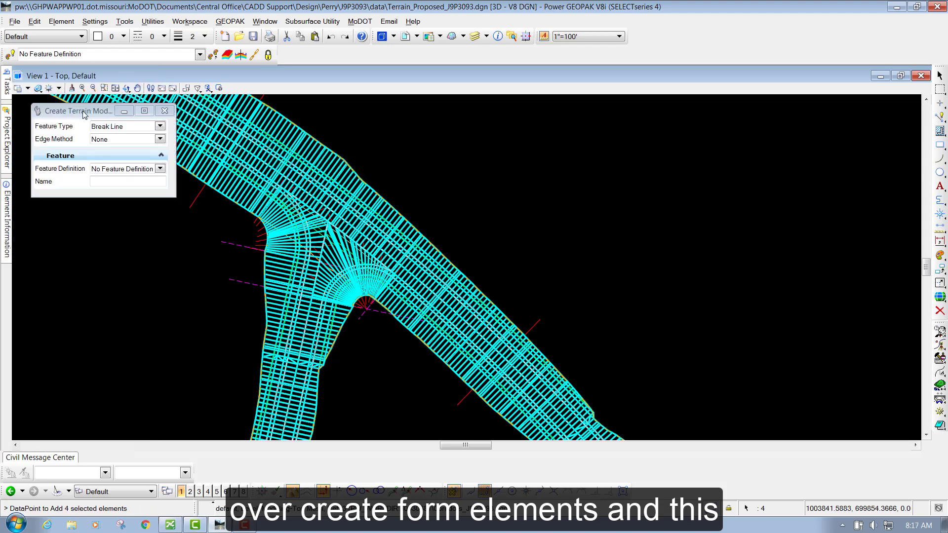
drag(89, 112, 487, 135)
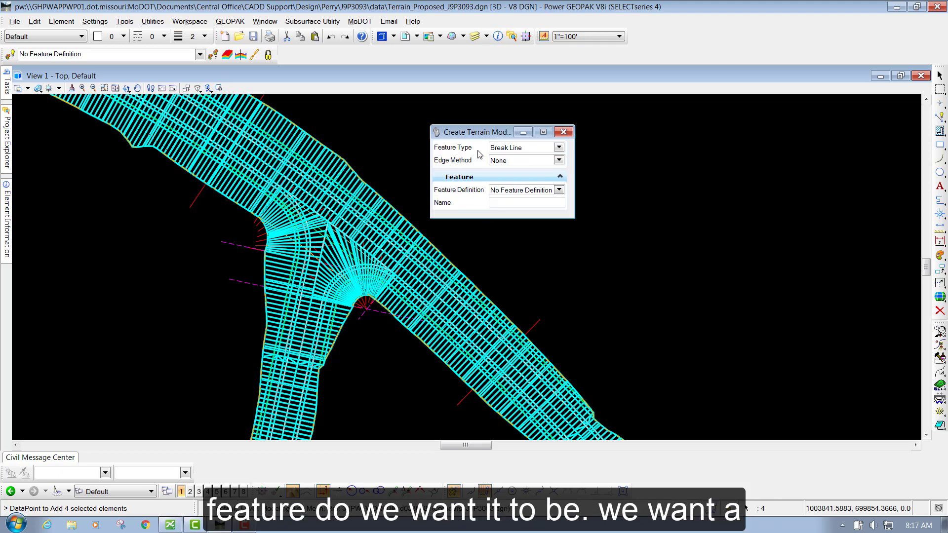
click(559, 148)
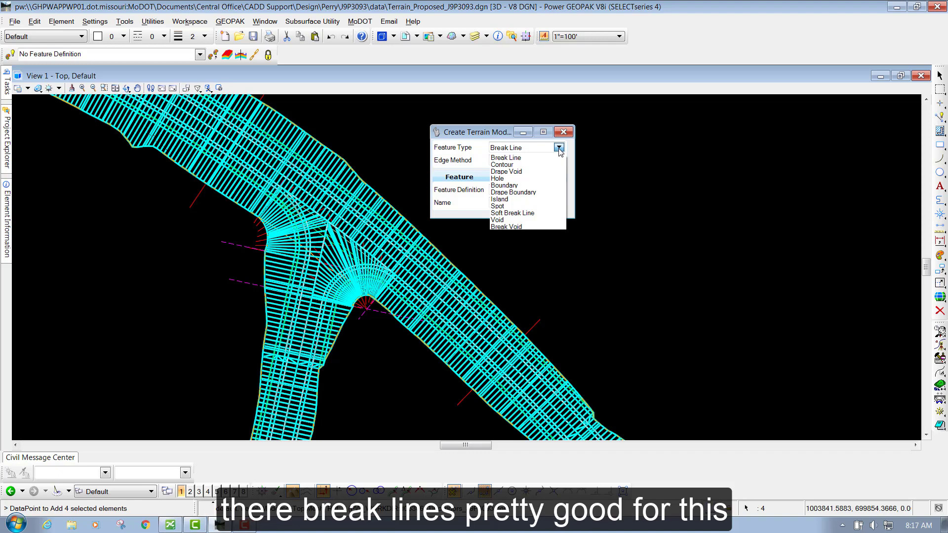
click(516, 158)
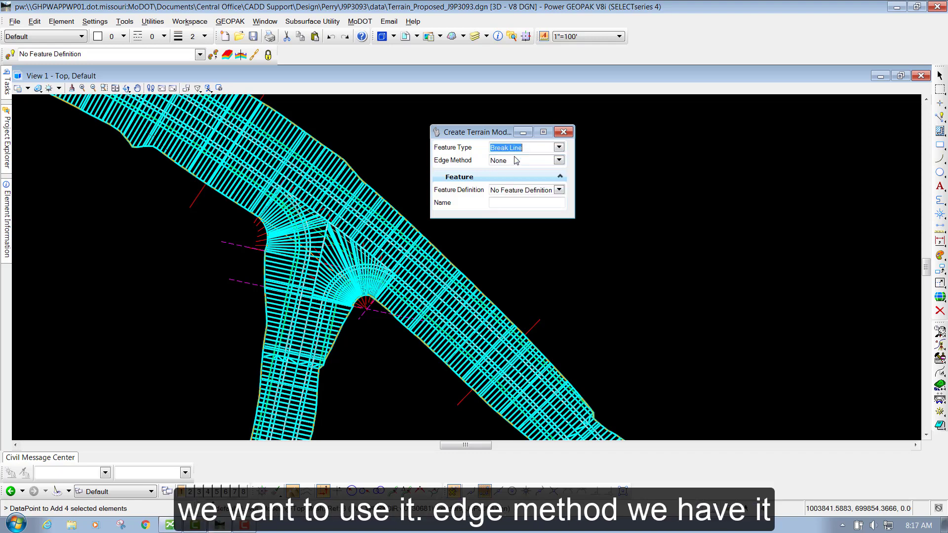
click(559, 160)
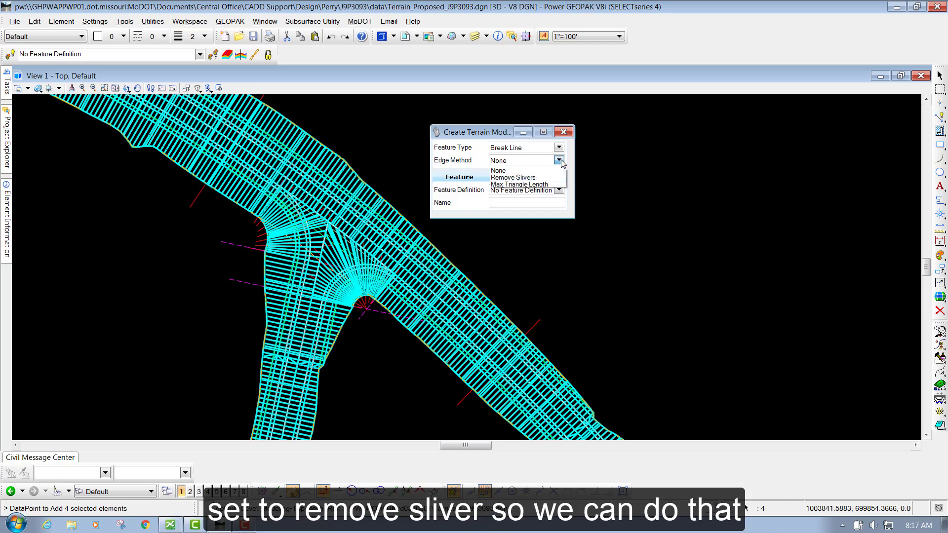
click(514, 178)
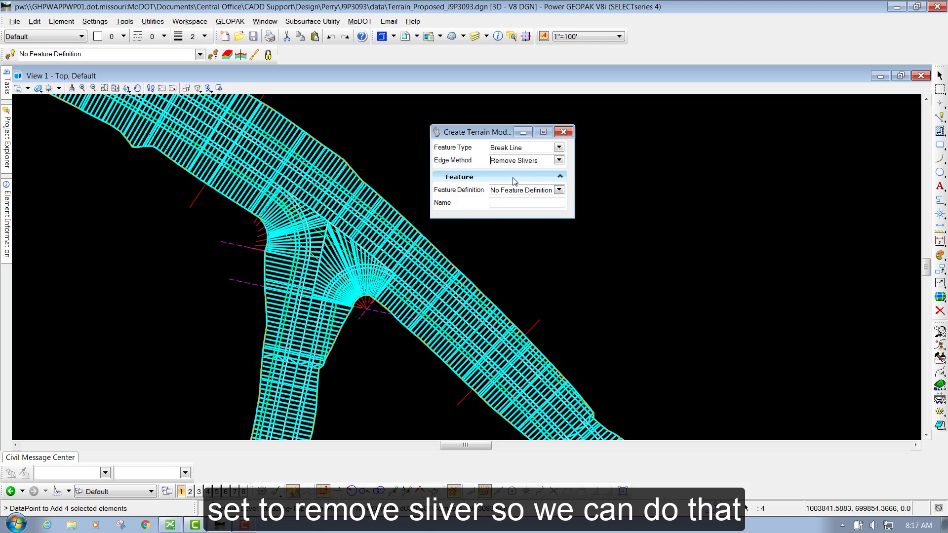
Assign the Design Triangles feature definition to the terrain model and name it Design Triangles from Mesh
click(559, 190)
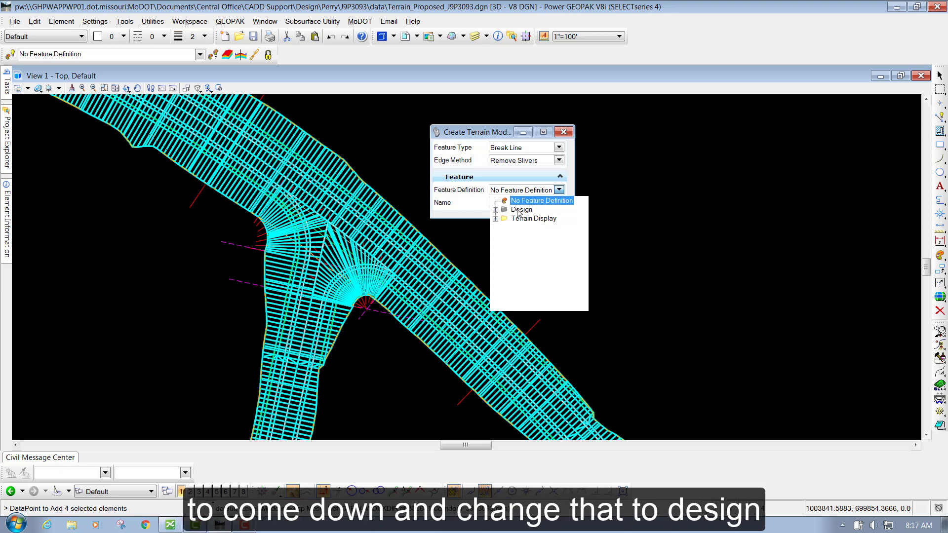
click(496, 218)
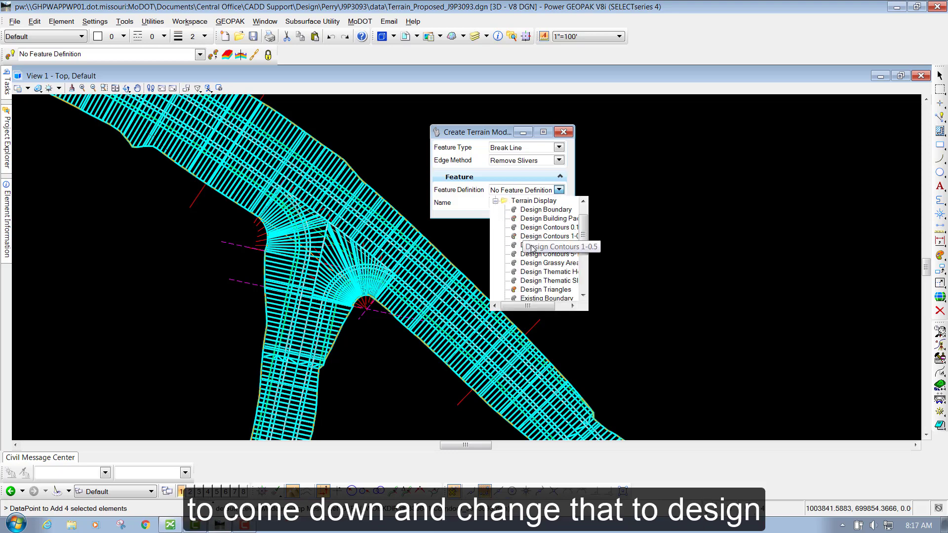
click(541, 290)
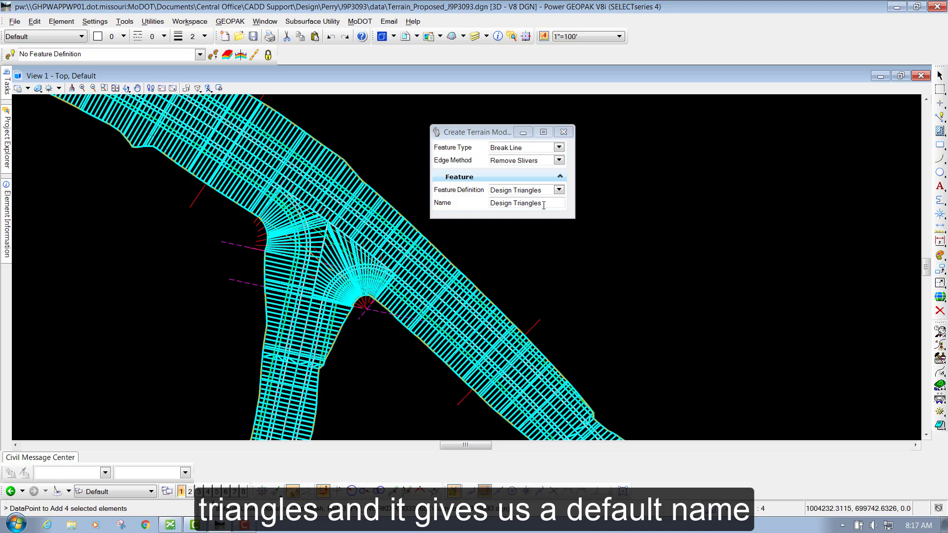
click(545, 204)
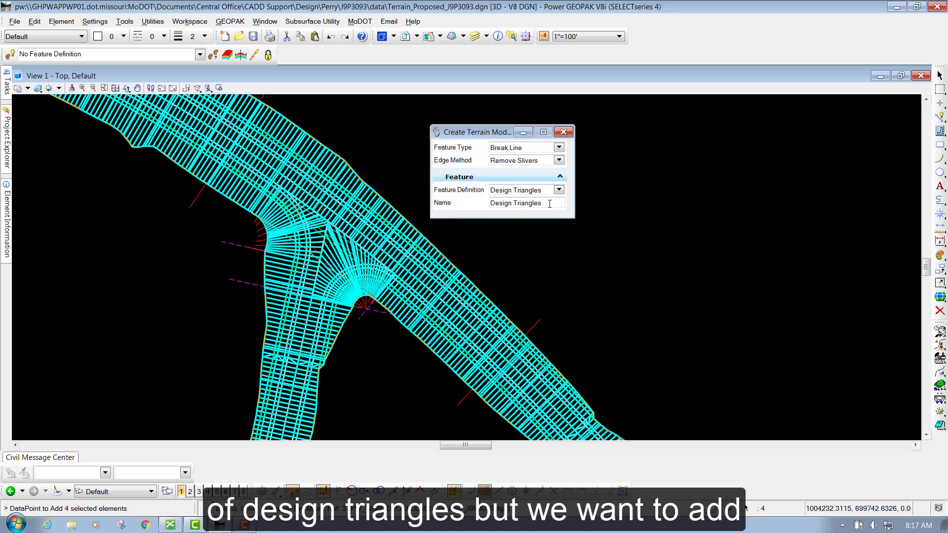
text(from Mesh)
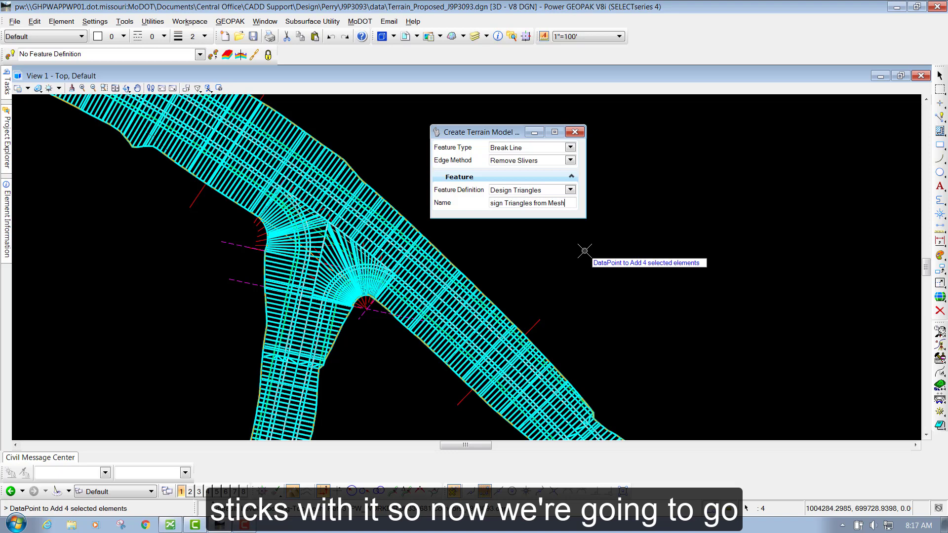
Create the terrain model from the four selected meshes, accepting Break Line and Remove Slivers, and return to element selection
click(548, 260)
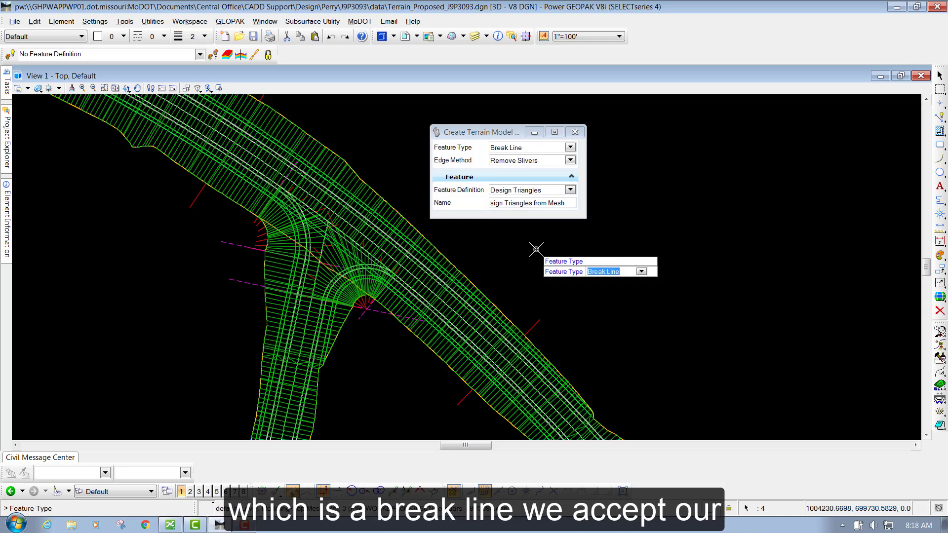
click(537, 249)
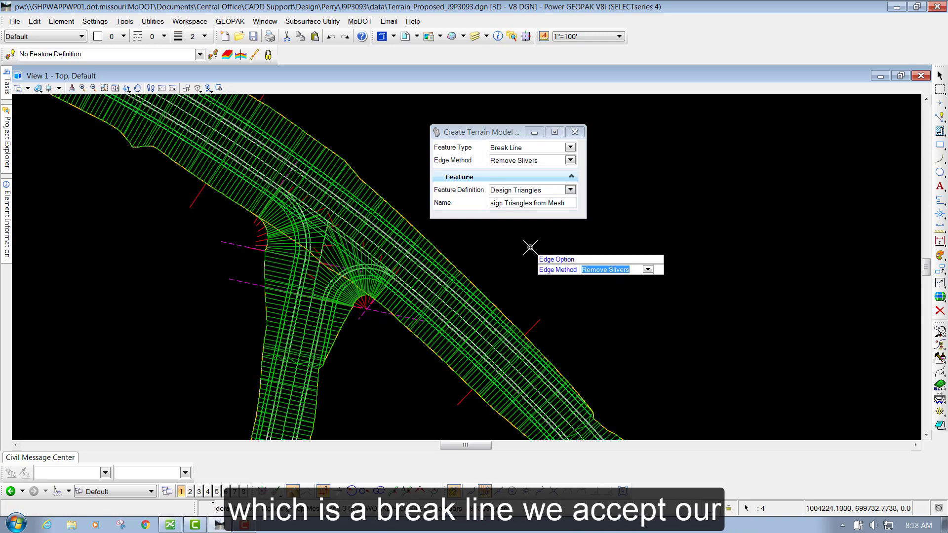
click(530, 247)
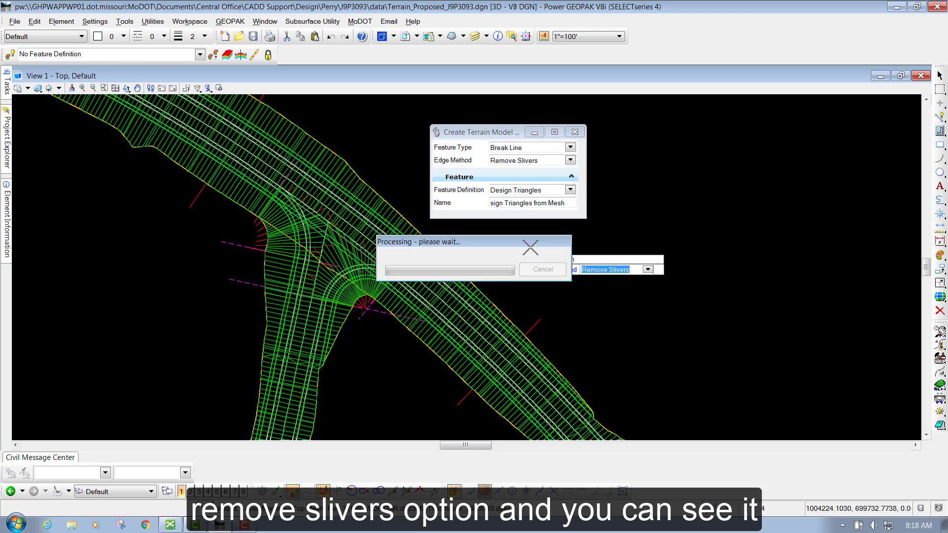
scroll(543, 244, down, 2)
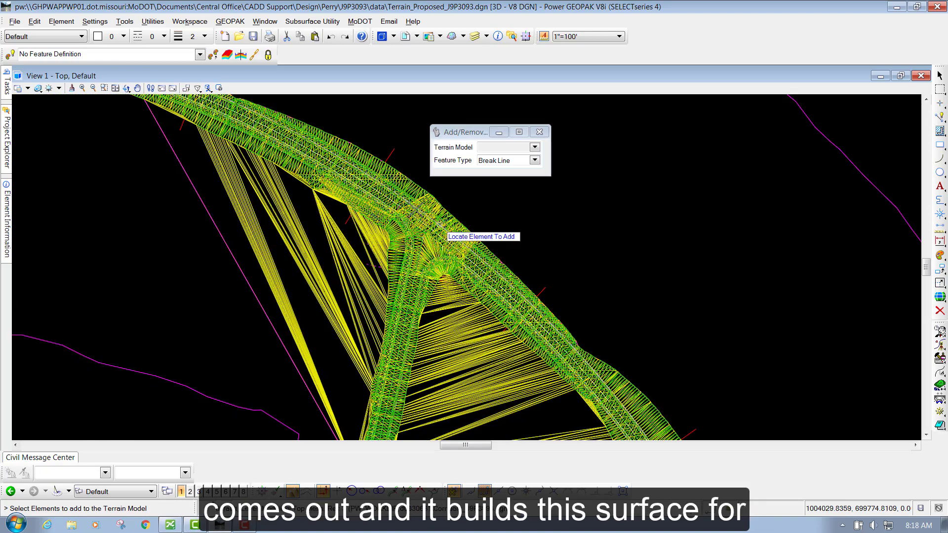
scroll(397, 190, down, 2)
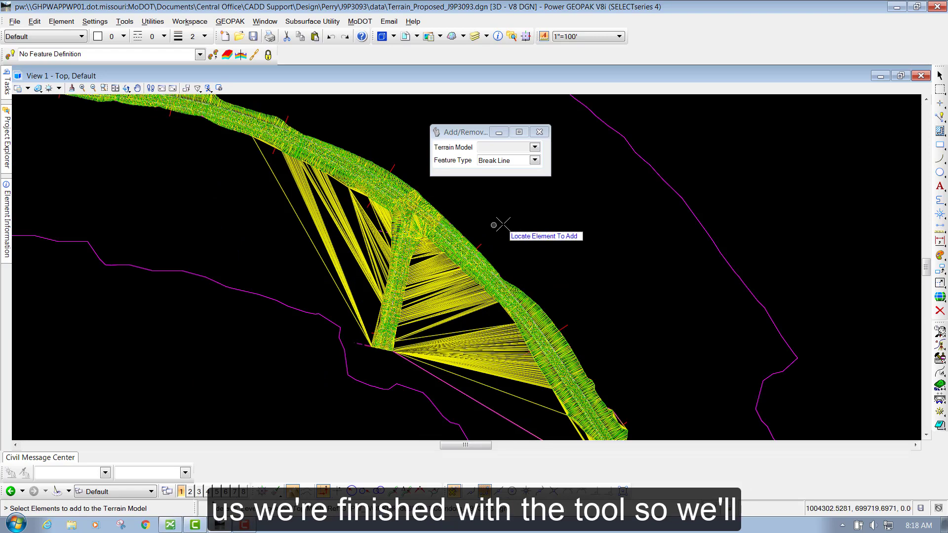
key(F4)
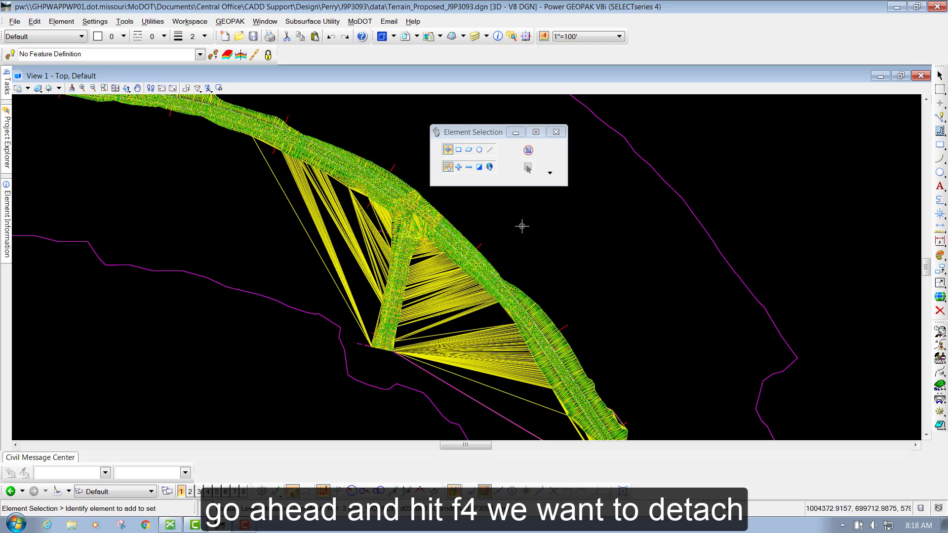
Detach all references from the proposed terrain file, accepting the broken dependencies, and close the References dialog
click(404, 38)
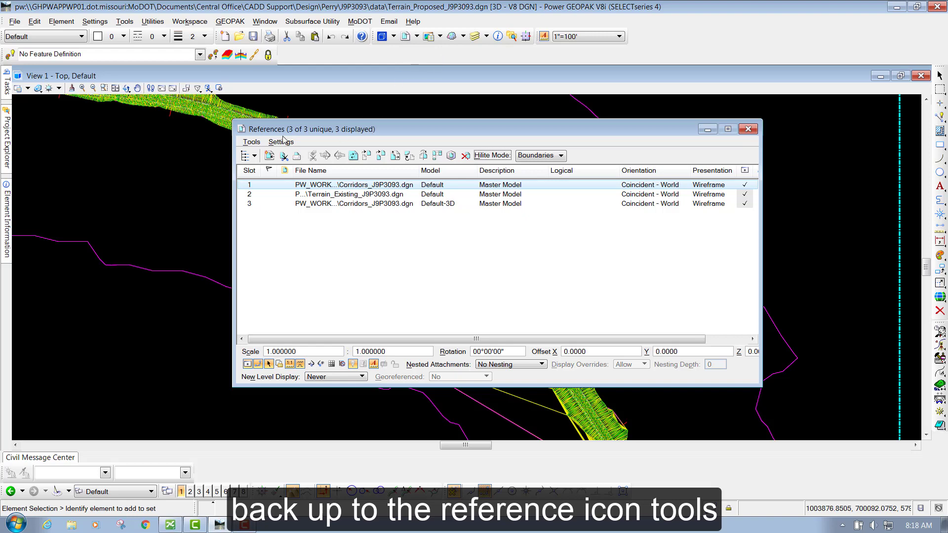
click(252, 142)
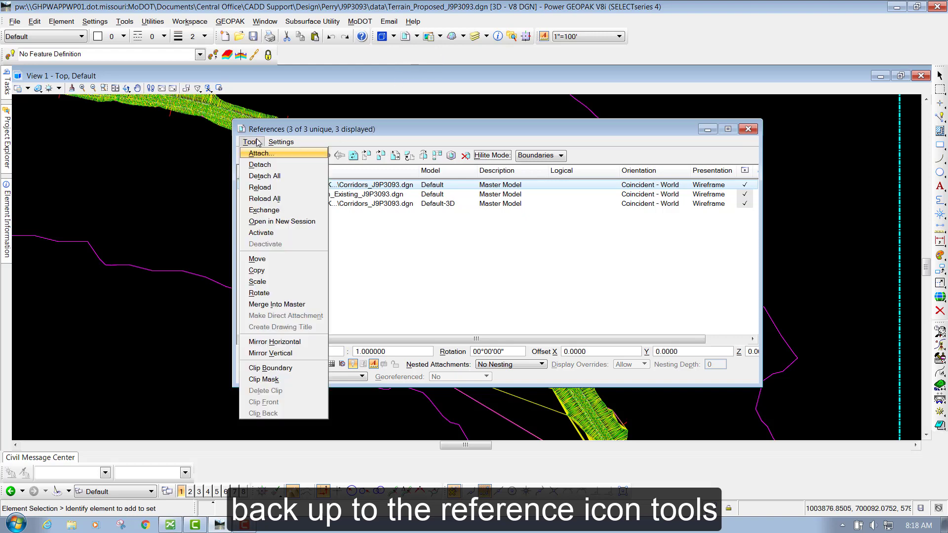
click(260, 176)
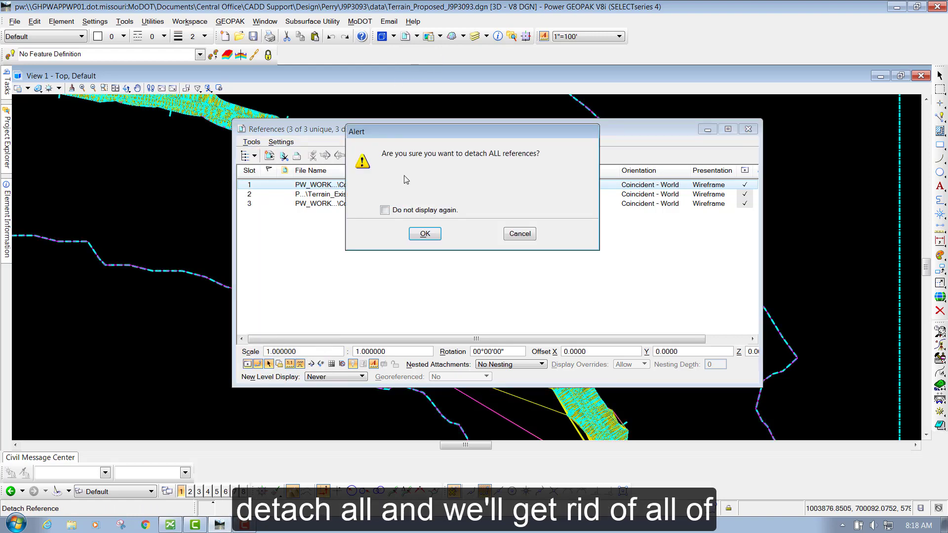
click(424, 234)
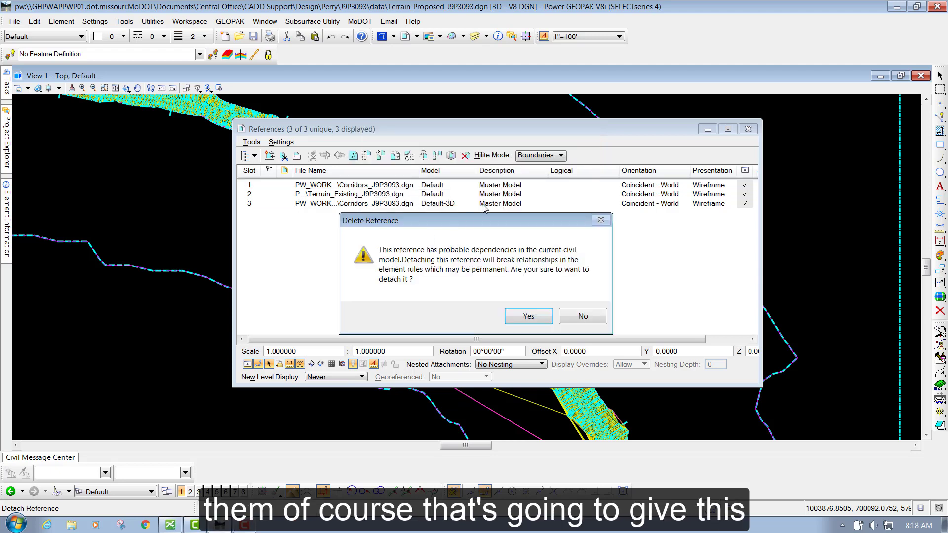
drag(477, 213, 475, 132)
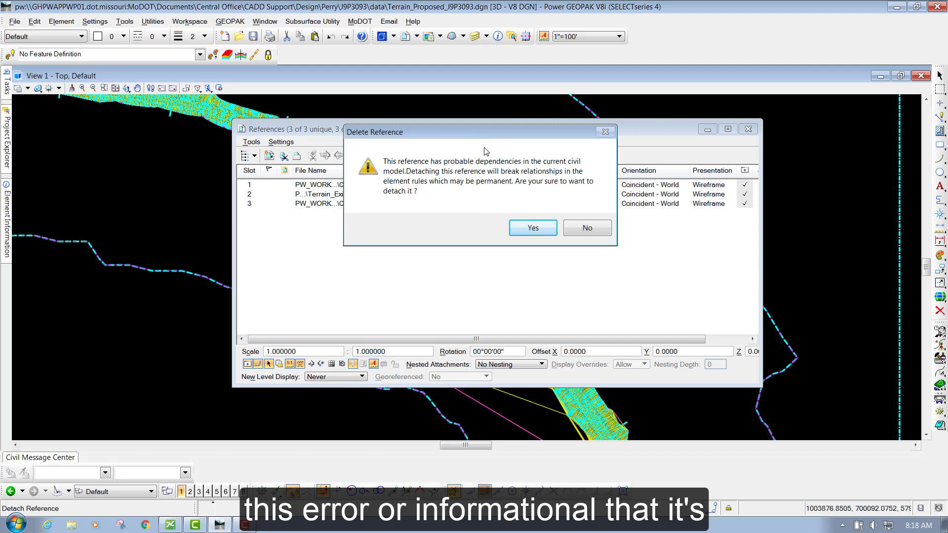
click(533, 229)
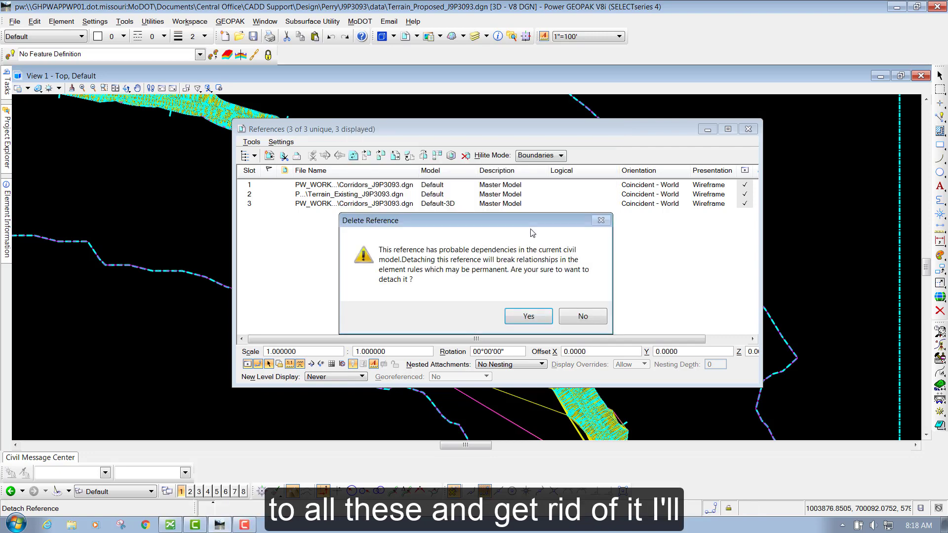
click(531, 316)
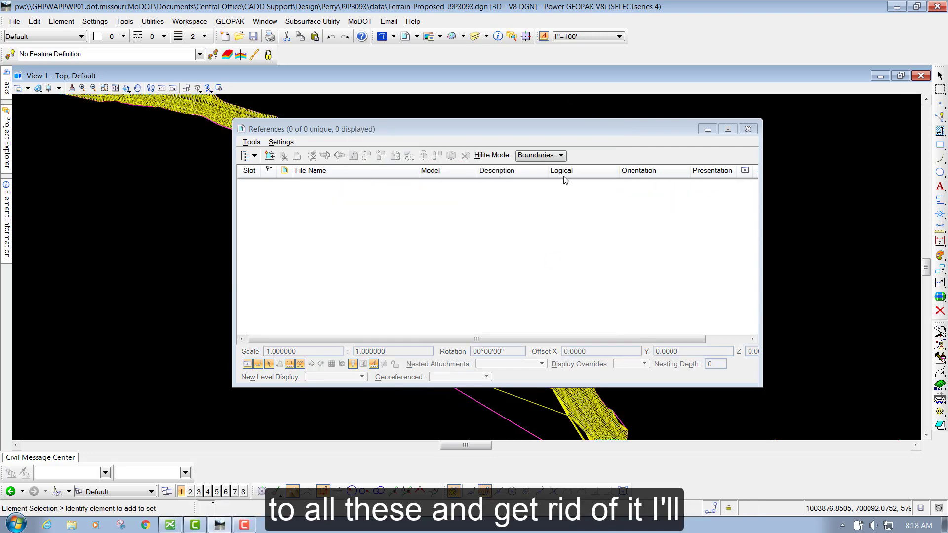
click(747, 129)
scroll(345, 190, down, 2)
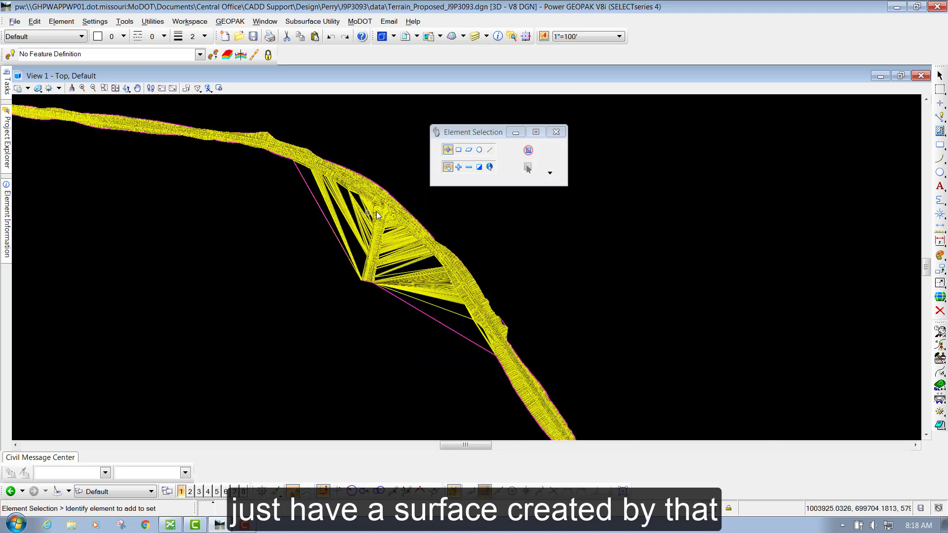
scroll(376, 211, up, 3)
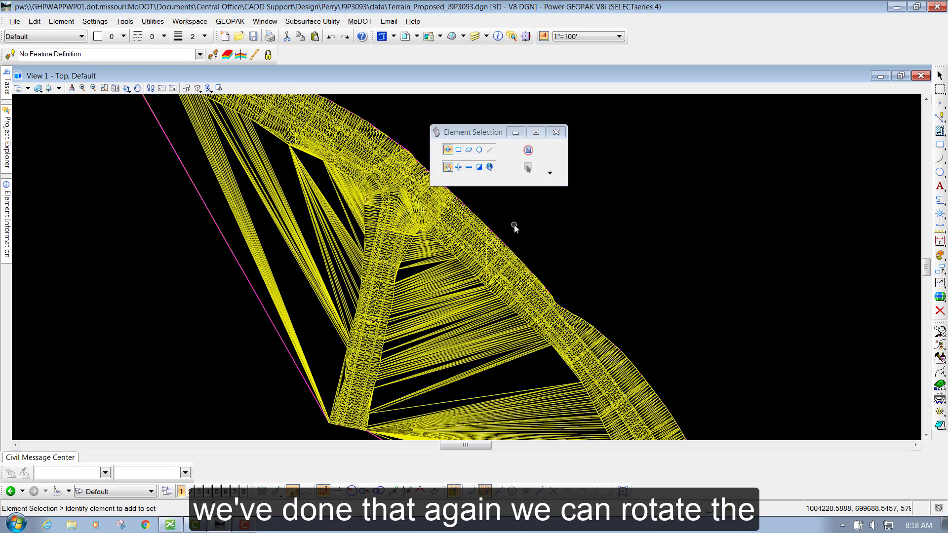
Rotate the view dynamically about the terrain's lower-right end to examine the surface in 3D
scroll(390, 147, down, 6)
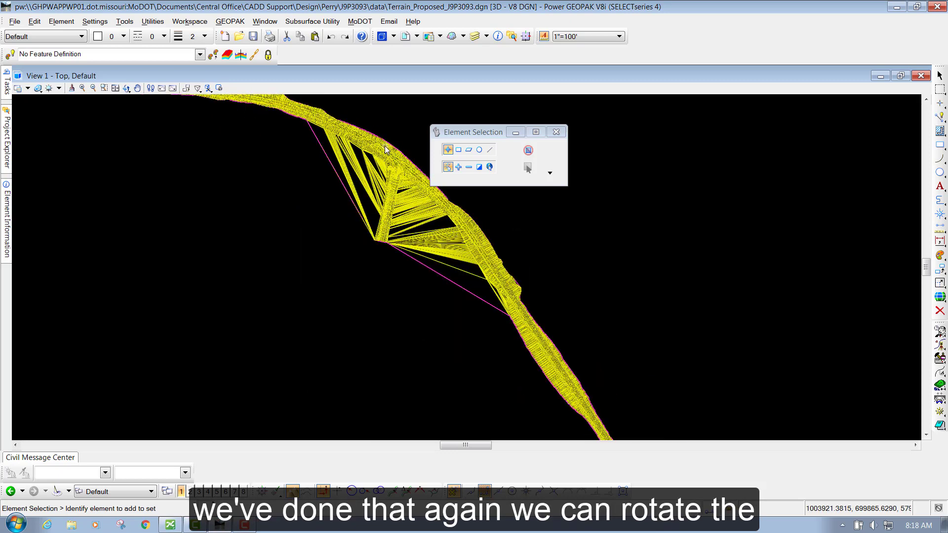
scroll(482, 260, up, 3)
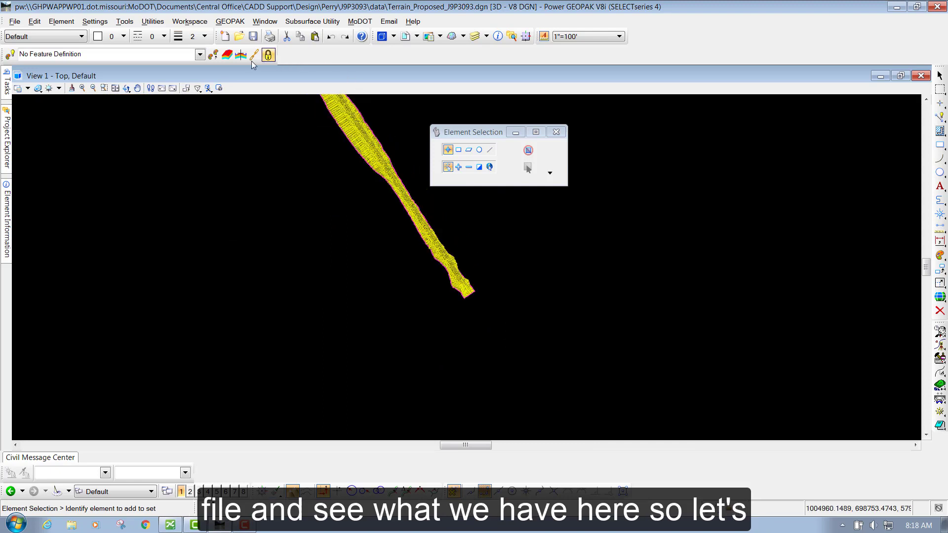
click(126, 89)
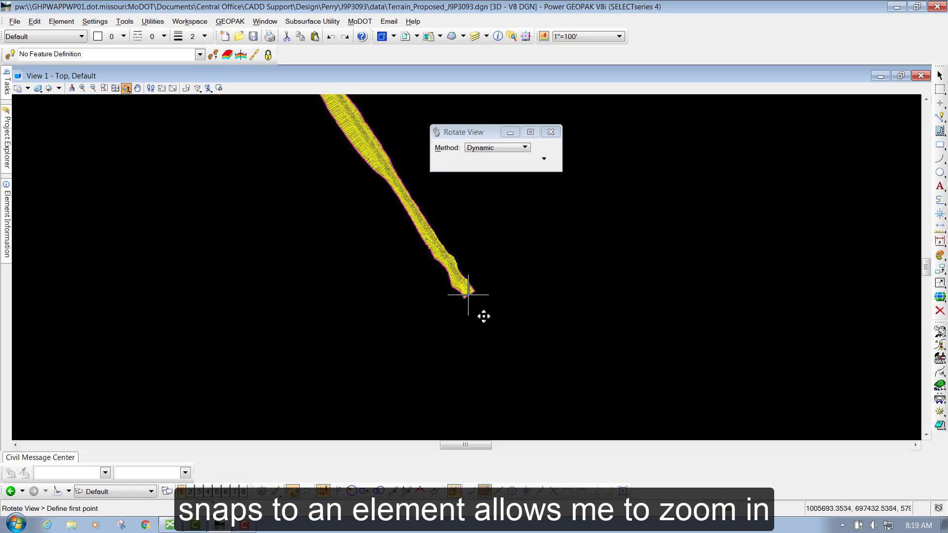
scroll(480, 313, up, 8)
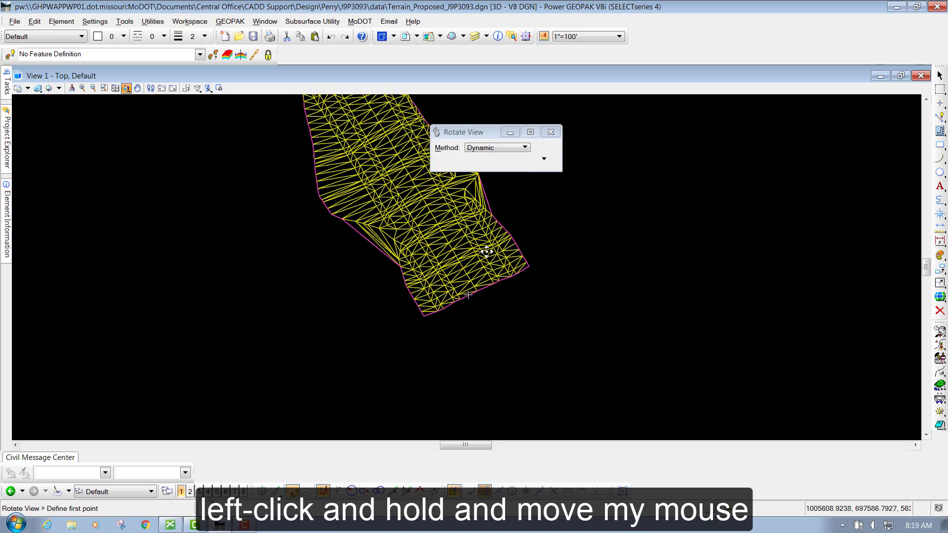
drag(487, 252, 493, 289)
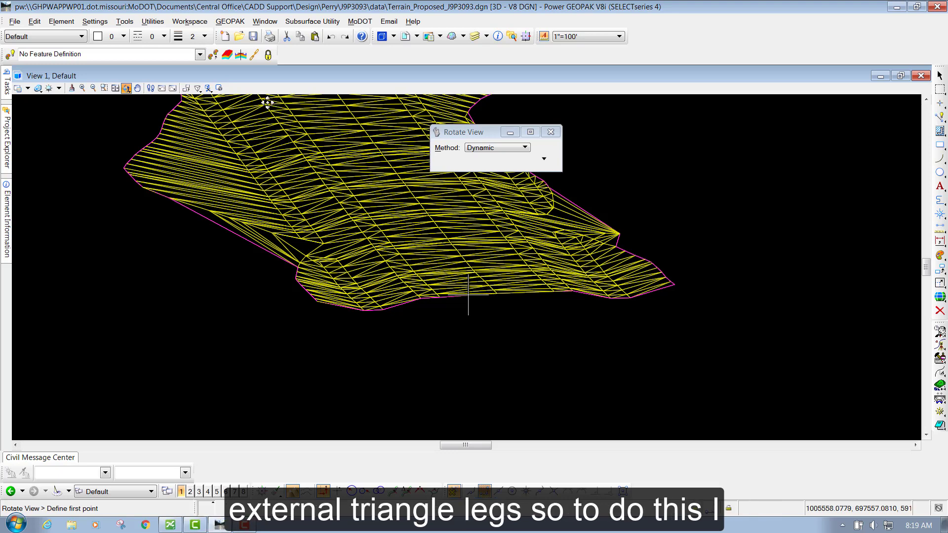
Return the view to the Top orientation and fit the whole terrain in it
click(491, 148)
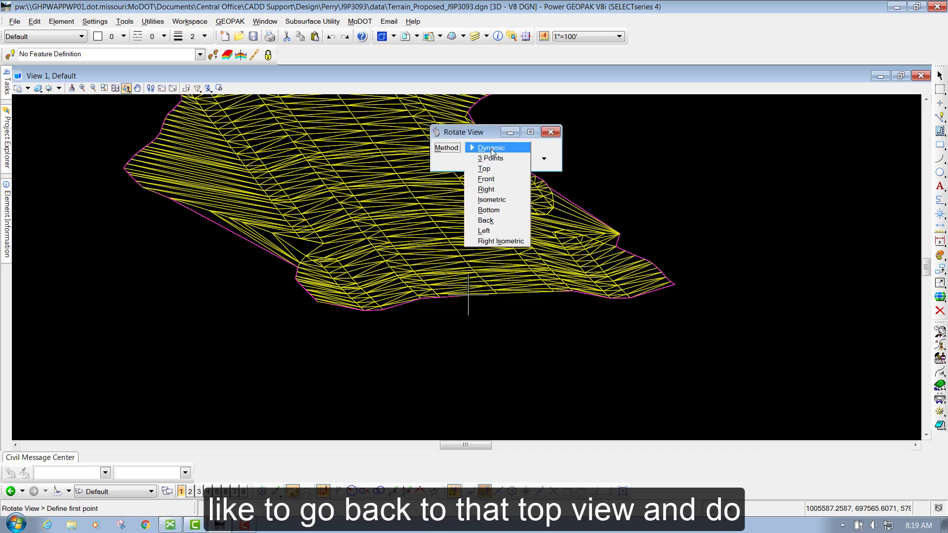
click(494, 169)
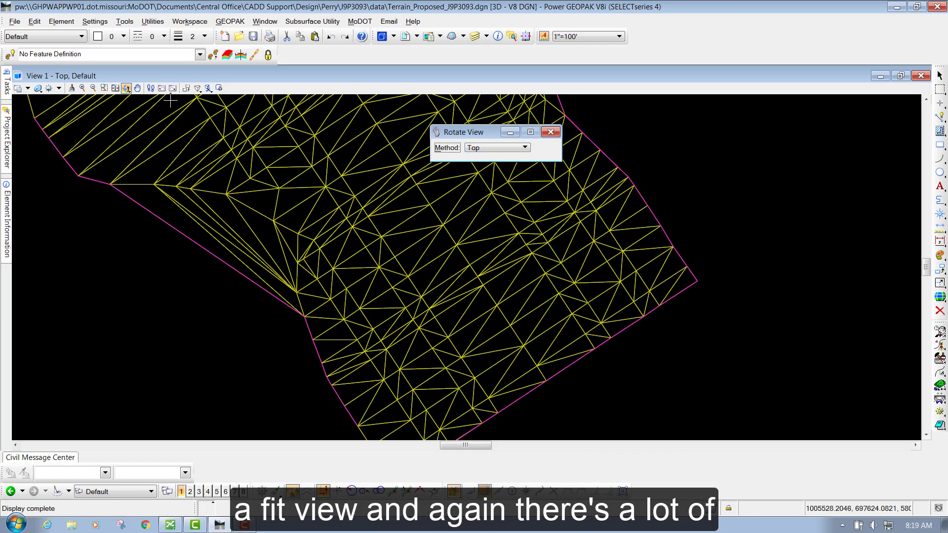
click(115, 89)
click(208, 128)
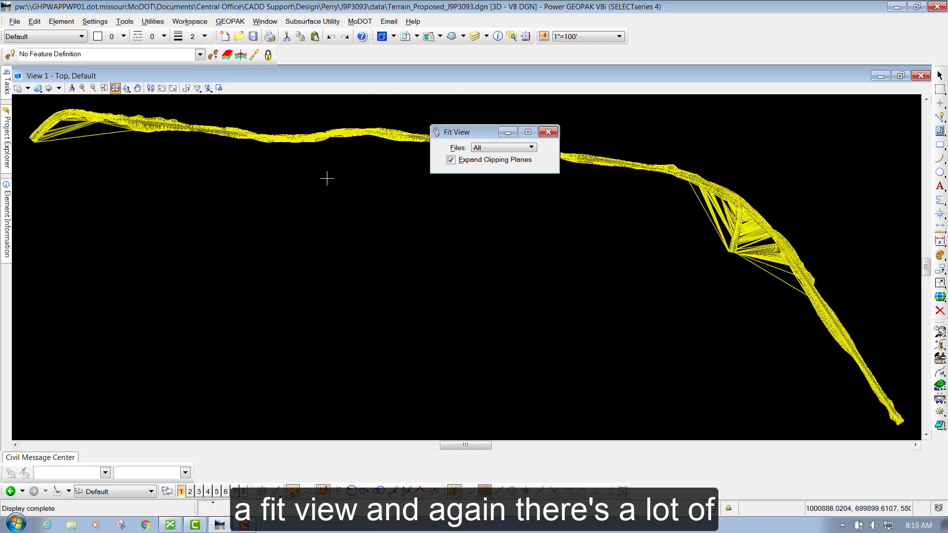
Start Edit Terrain Model and set it to delete the triangles crossed by a drawn line
scroll(702, 260, up, 3)
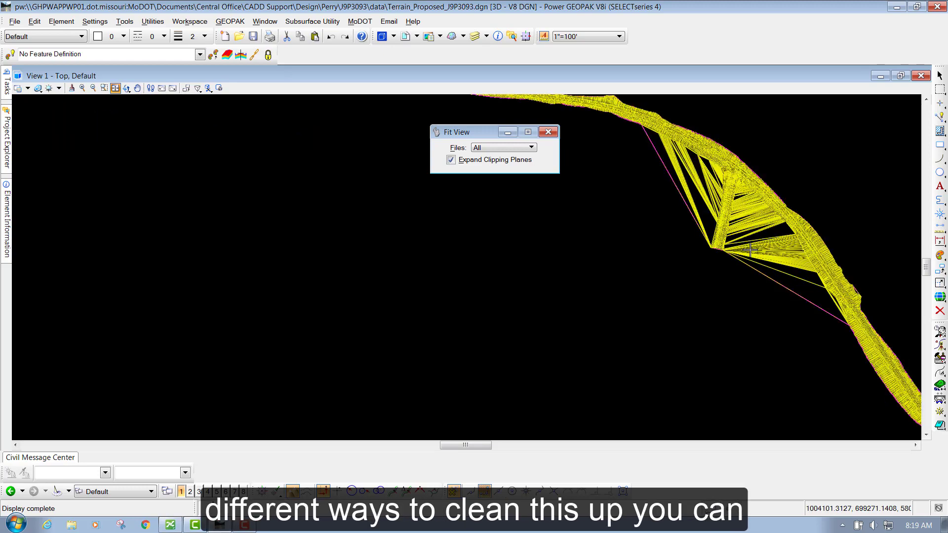
scroll(702, 196, up, 2)
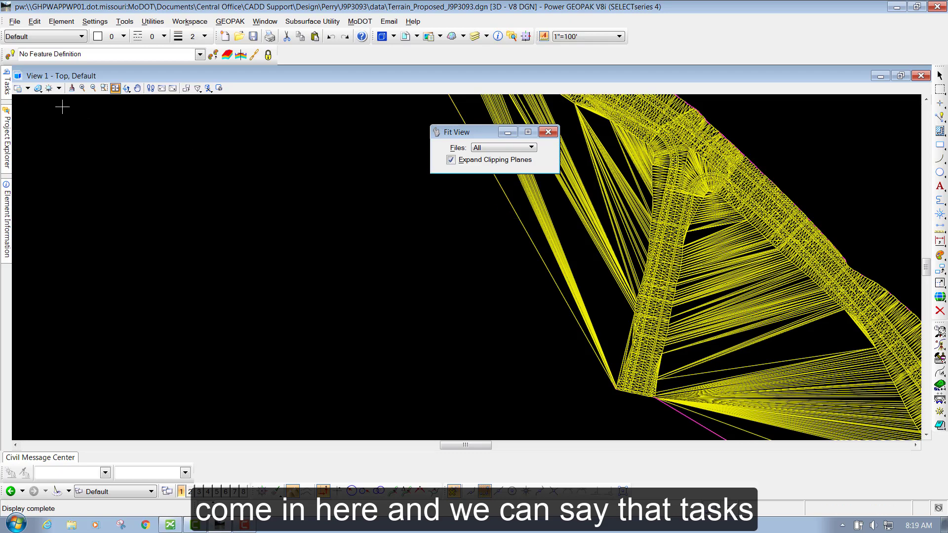
mouse_move(9, 92)
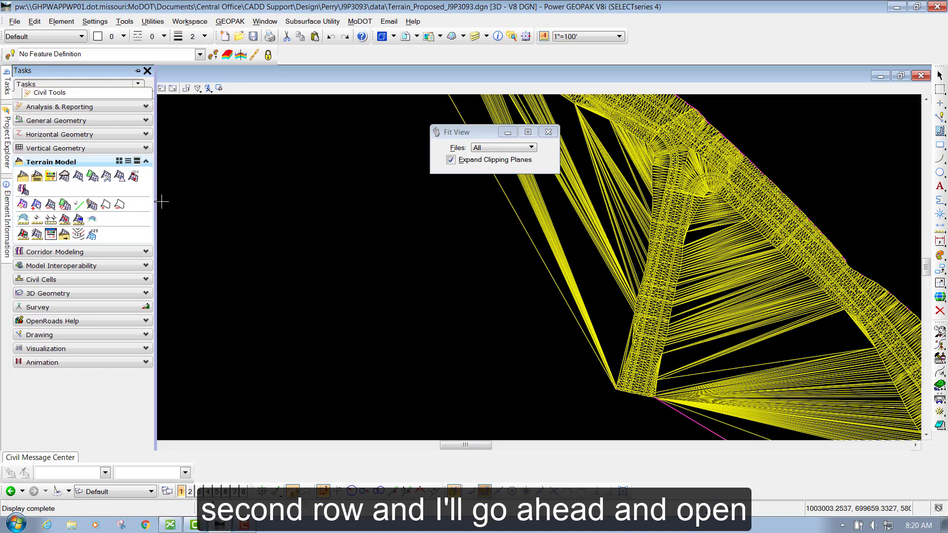
drag(155, 200, 174, 199)
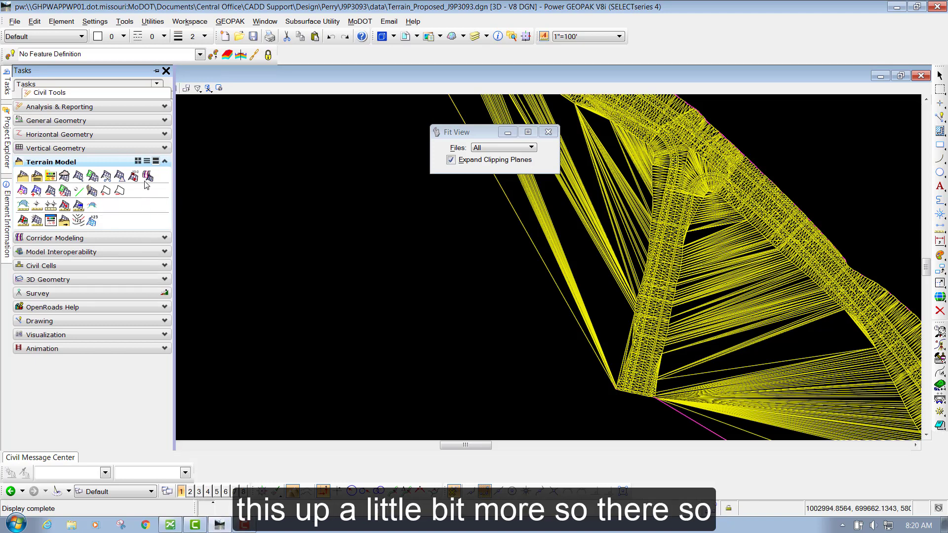
click(92, 191)
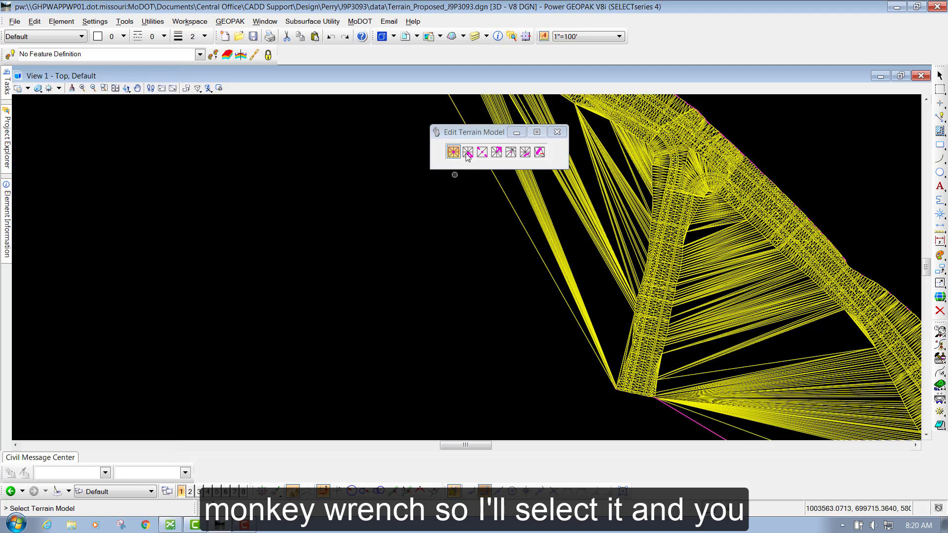
drag(477, 135, 338, 152)
click(373, 169)
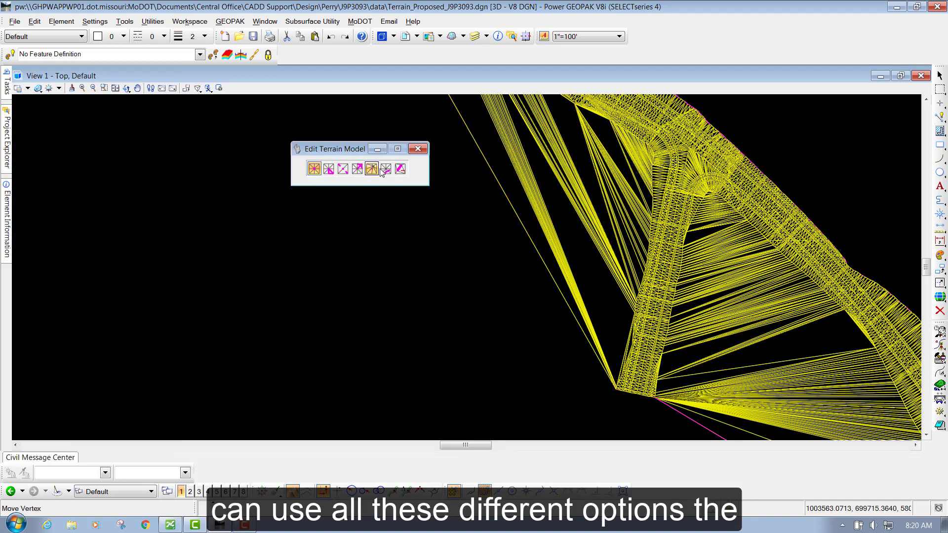
click(384, 170)
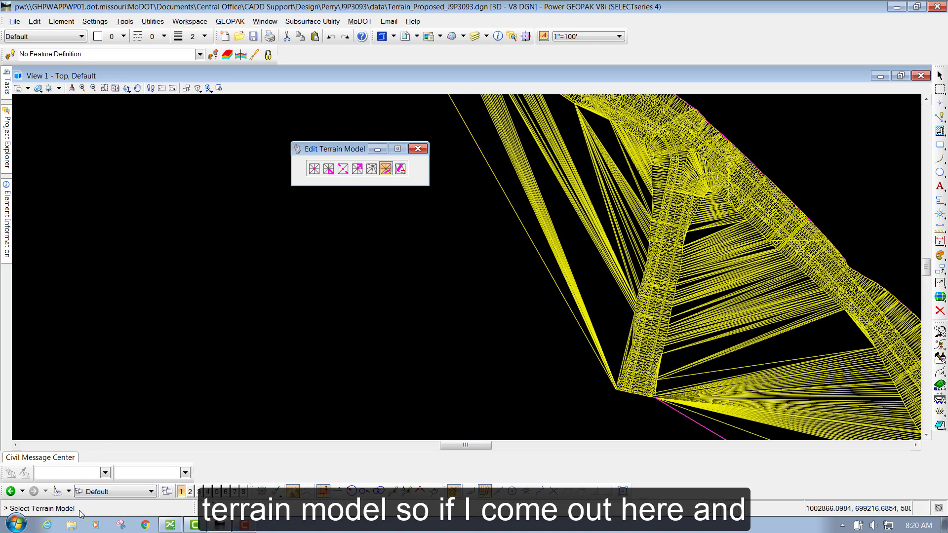
Try to delete the long external triangles west of the side road with a line across them, and exit the edit
click(530, 240)
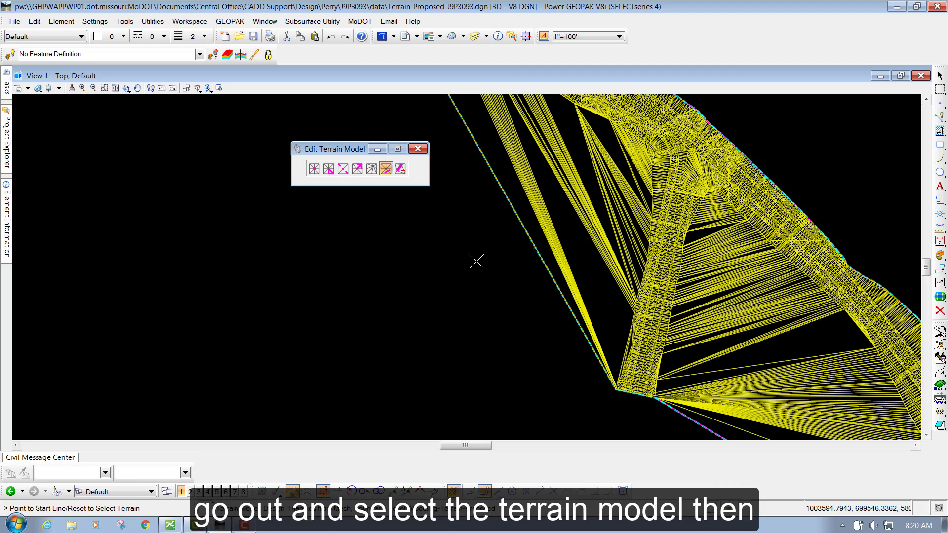
click(463, 249)
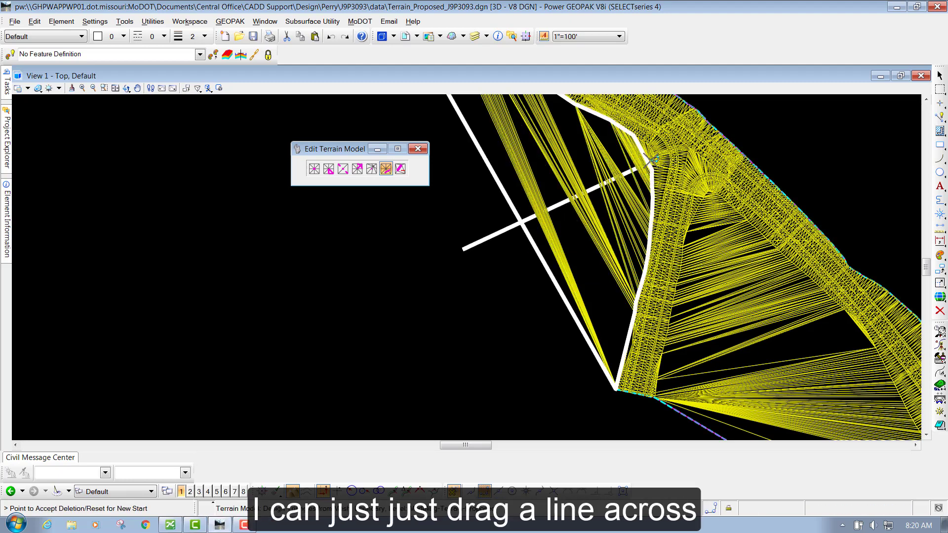
click(663, 143)
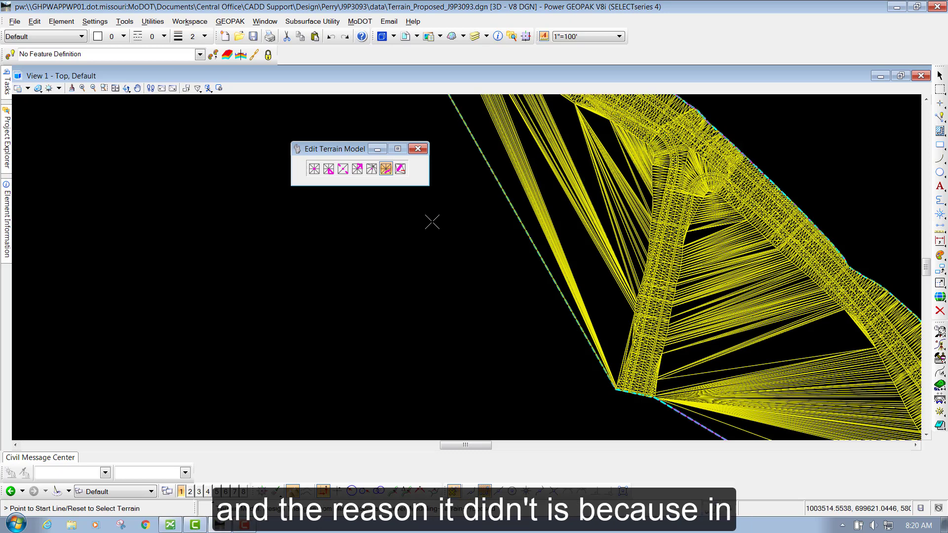
key(Escape)
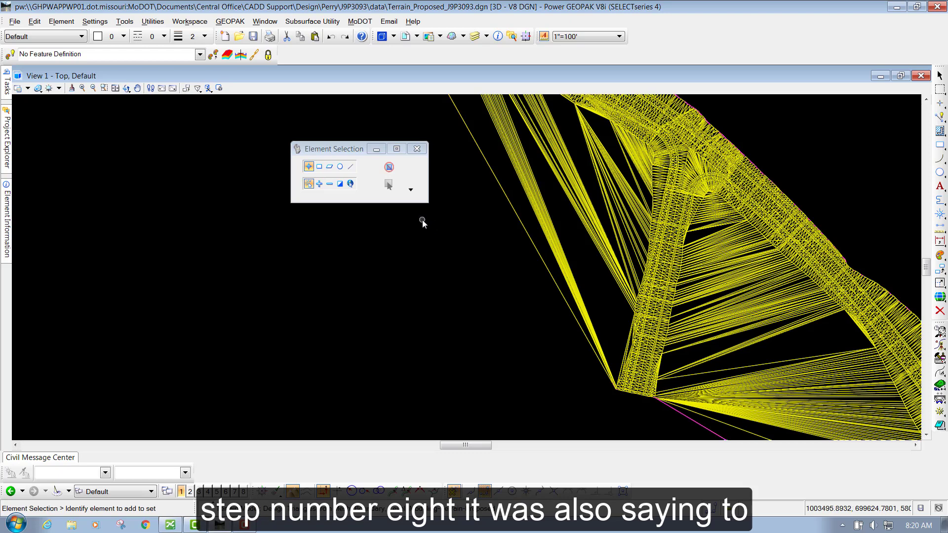
Remove the rules from the Design Triangles from Mesh terrain model and deselect it
click(510, 208)
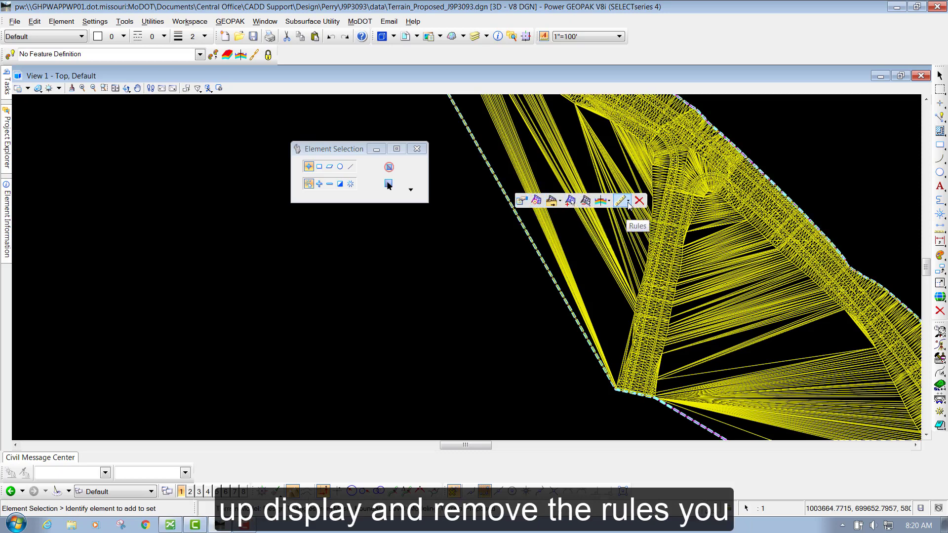
click(490, 253)
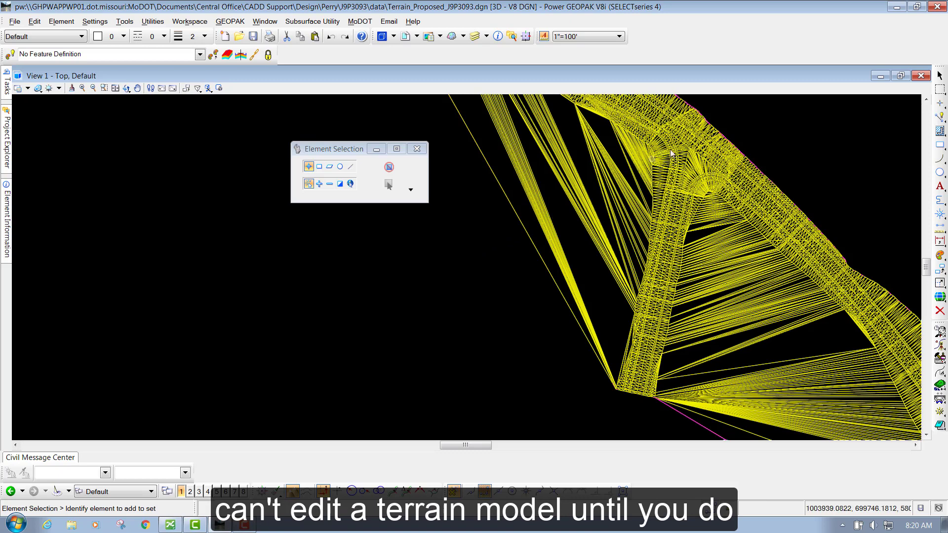
click(511, 205)
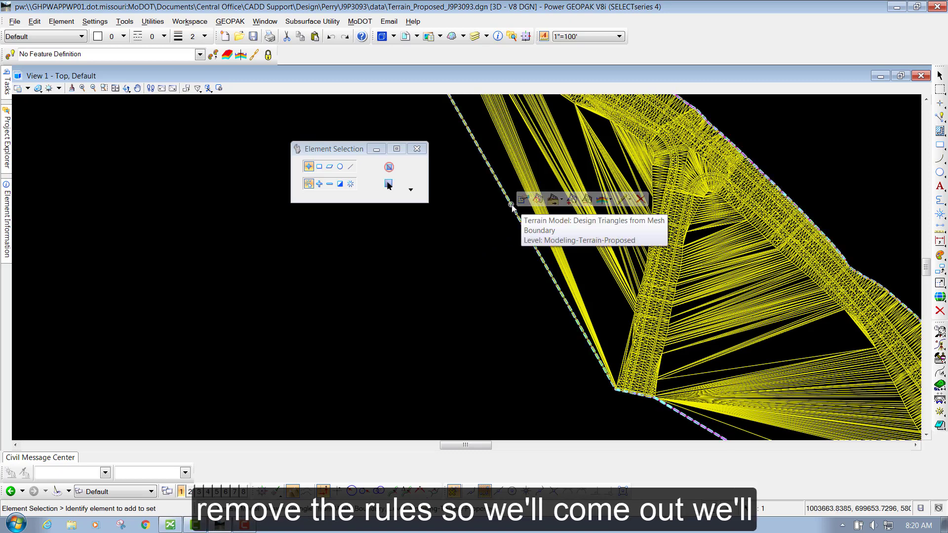
click(624, 200)
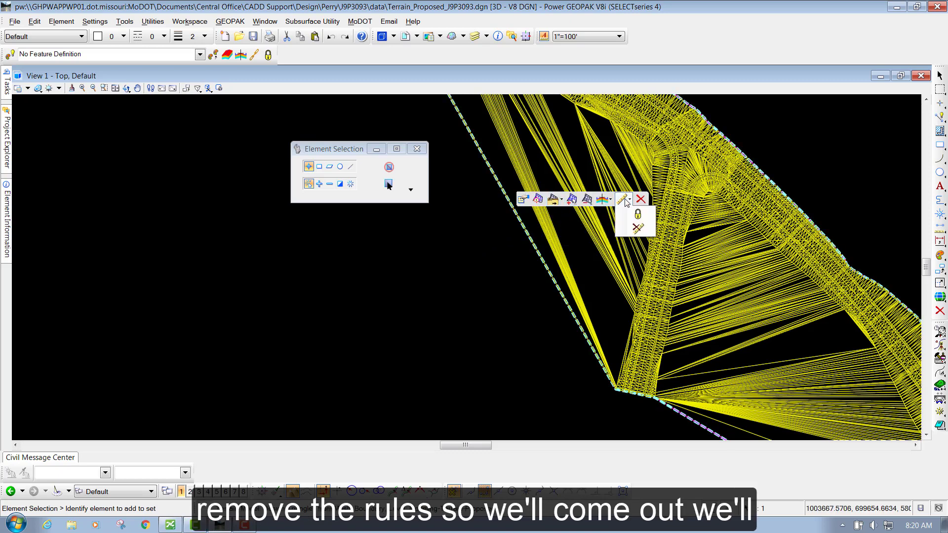
click(638, 229)
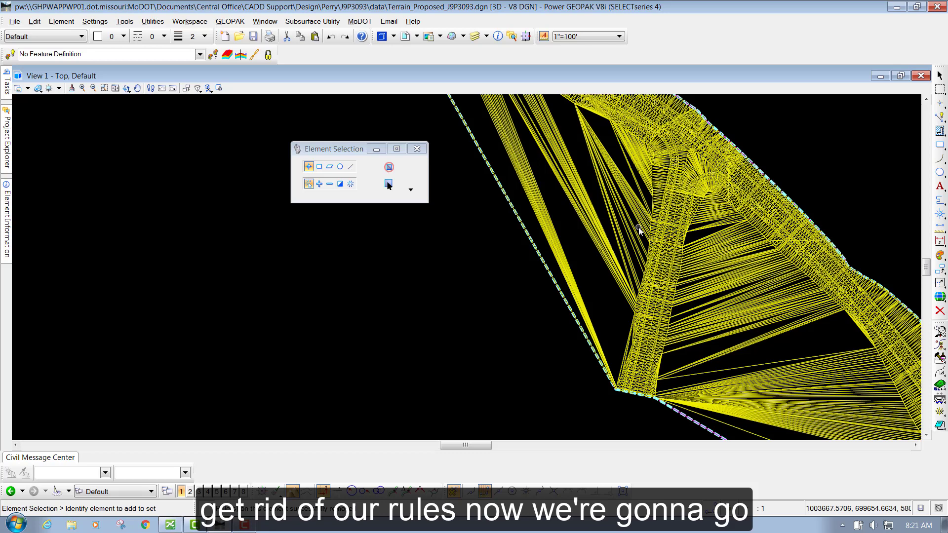
click(487, 223)
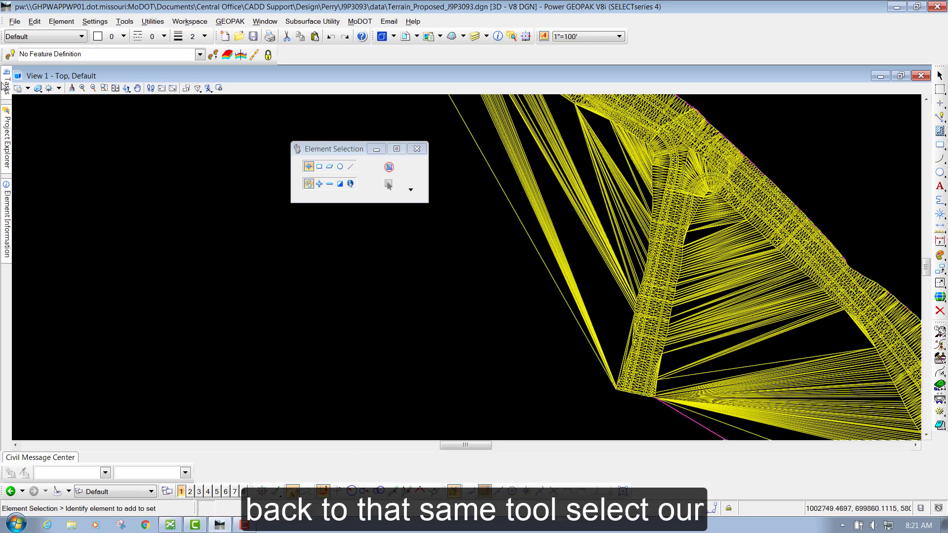
Delete the long external triangles west of the side road by drawing a deletion line across them with Edit Terrain Model
mouse_move(6, 86)
click(92, 190)
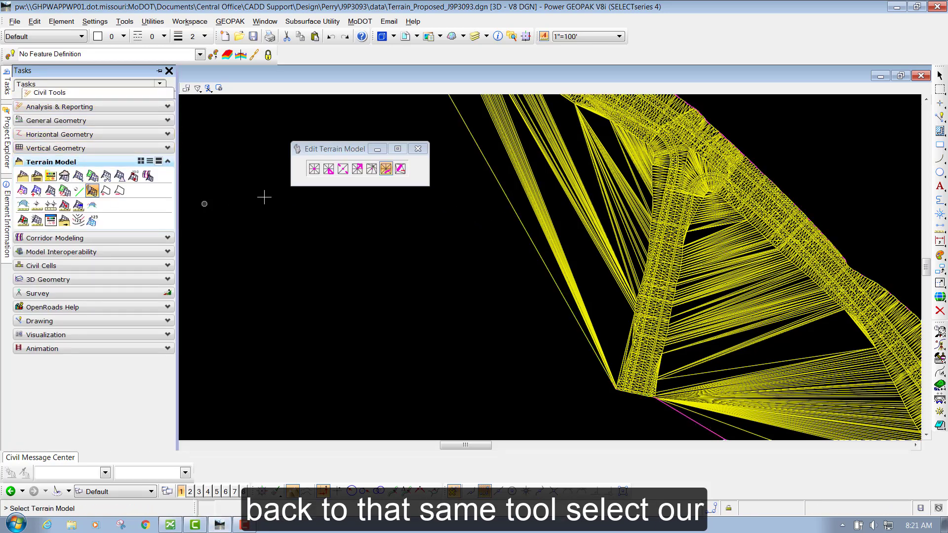
click(528, 236)
click(468, 275)
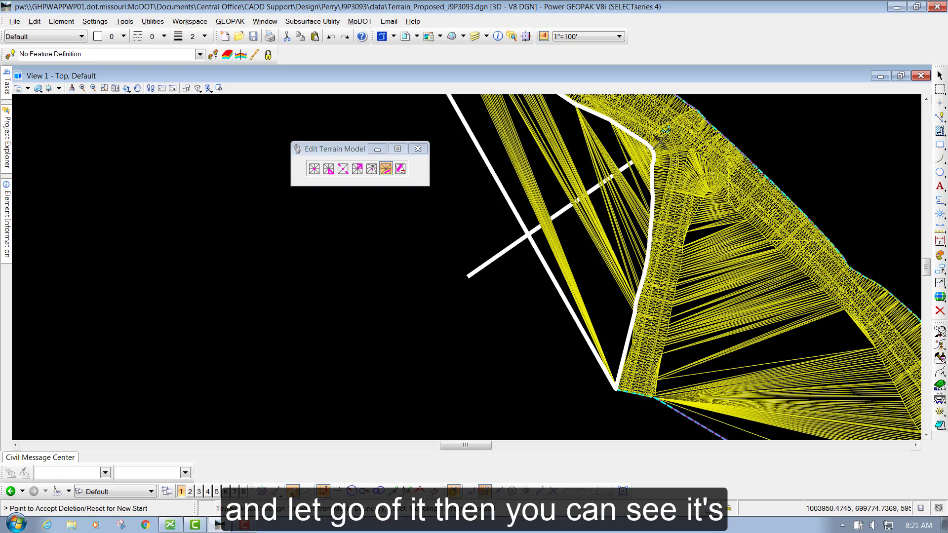
click(689, 183)
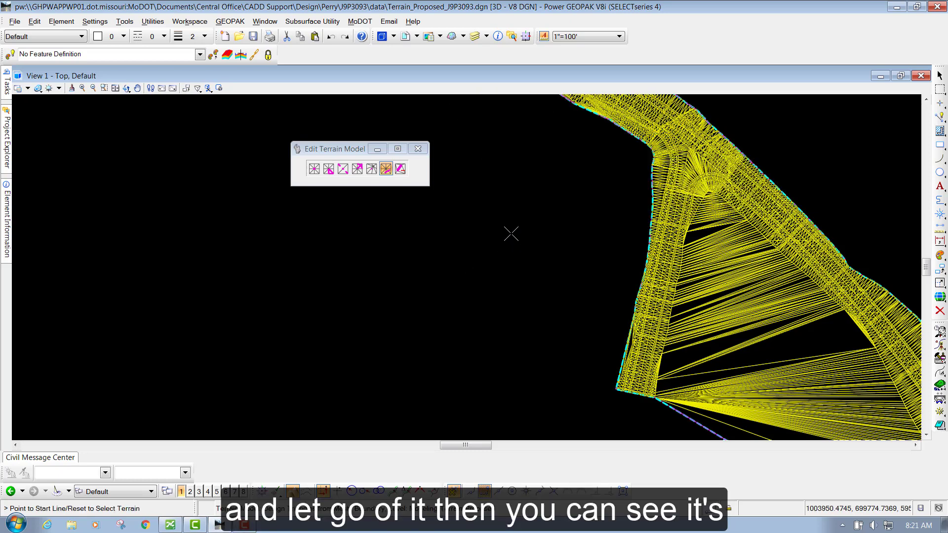
Delete the triangles spanning between the side road and the main road to its east with a line up to their junction
scroll(558, 147, down, 2)
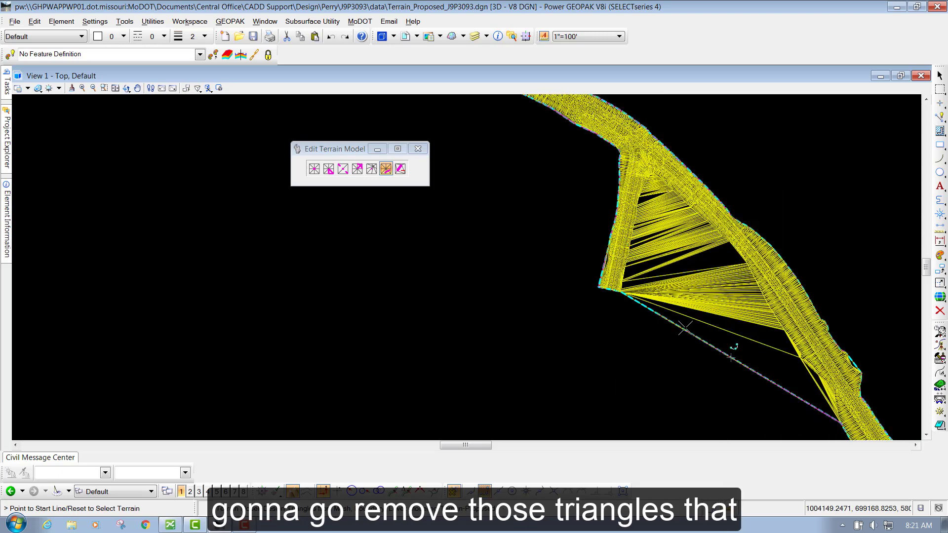
click(712, 356)
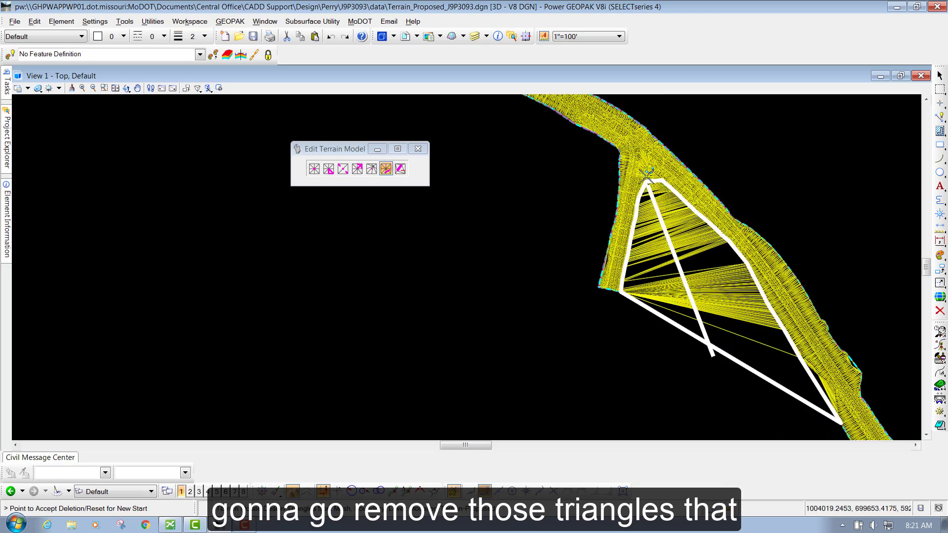
click(646, 165)
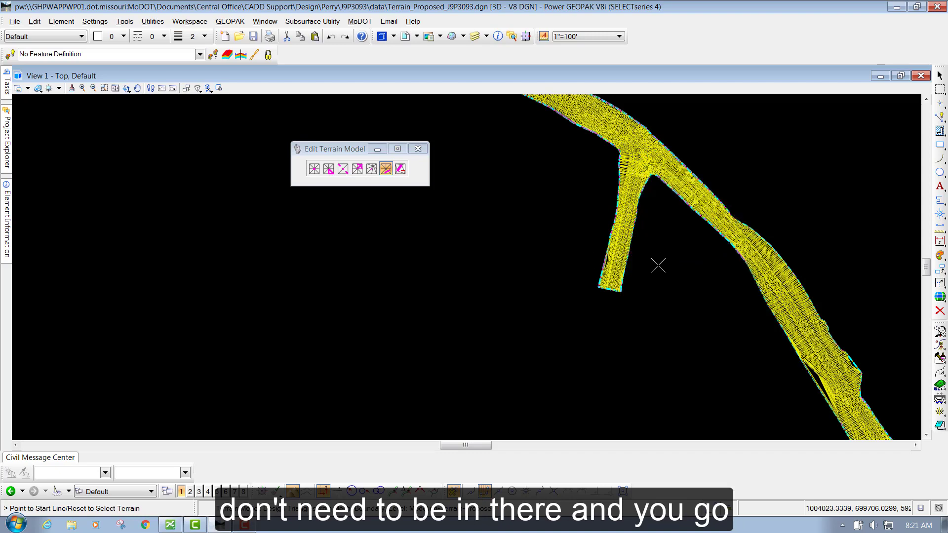
Delete the sliver triangles bridging the notch in the main road's southwest edge, southeast of the side road, and exit terrain editing
scroll(684, 262, up, 3)
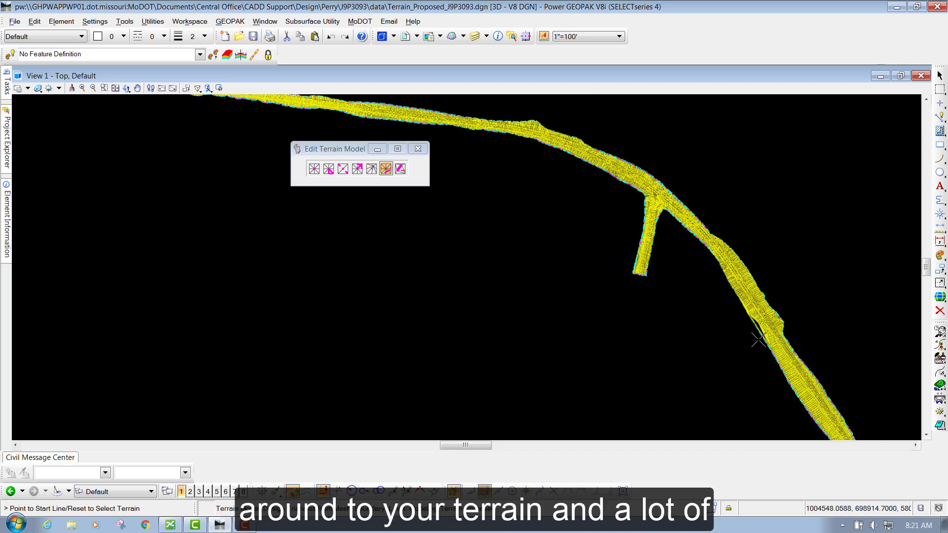
click(689, 318)
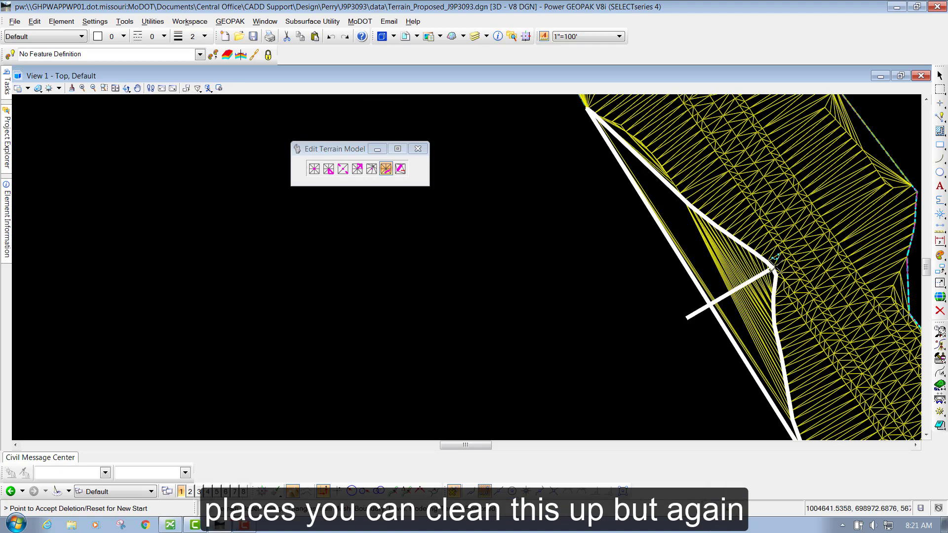
click(676, 284)
scroll(590, 284, down, 4)
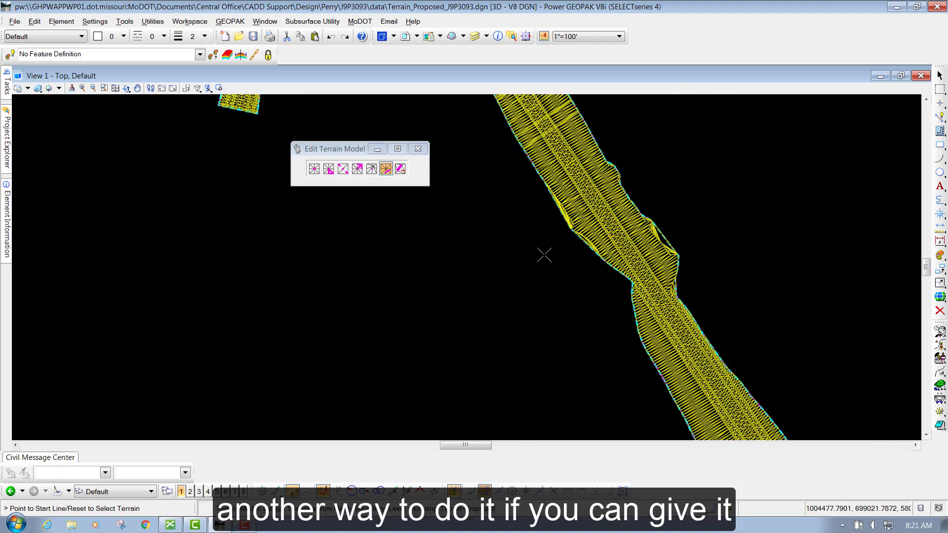
key(Escape)
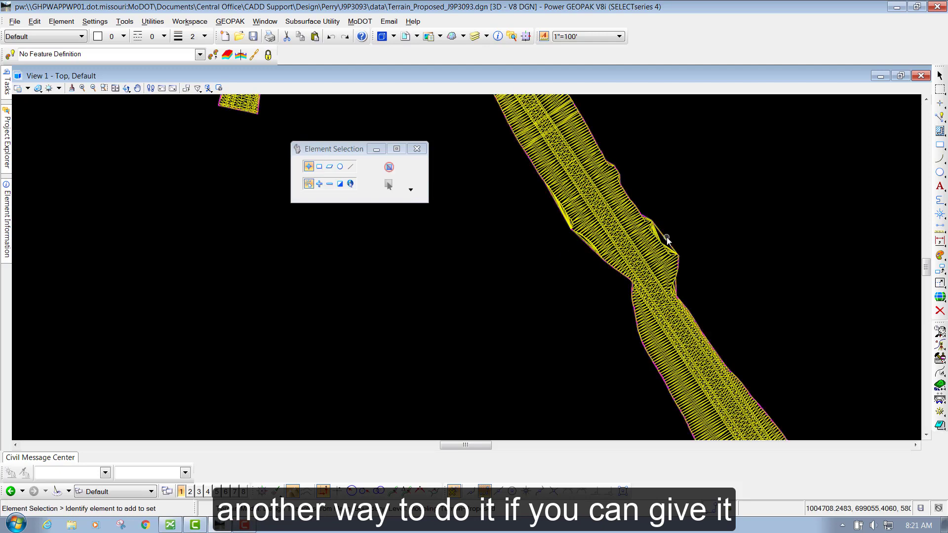
Change the terrain model's edge method from Slivers to Max Triangle Length with a length of 75
click(667, 239)
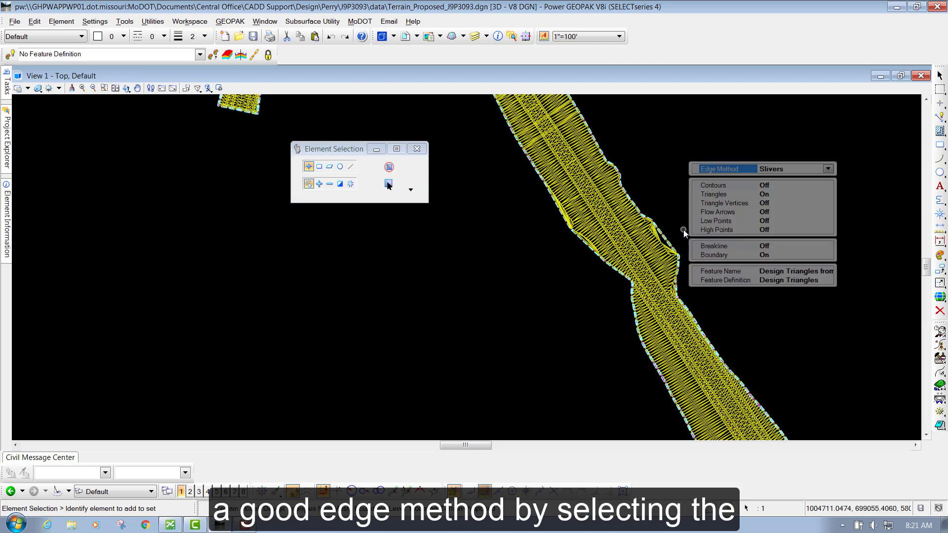
click(828, 169)
click(773, 195)
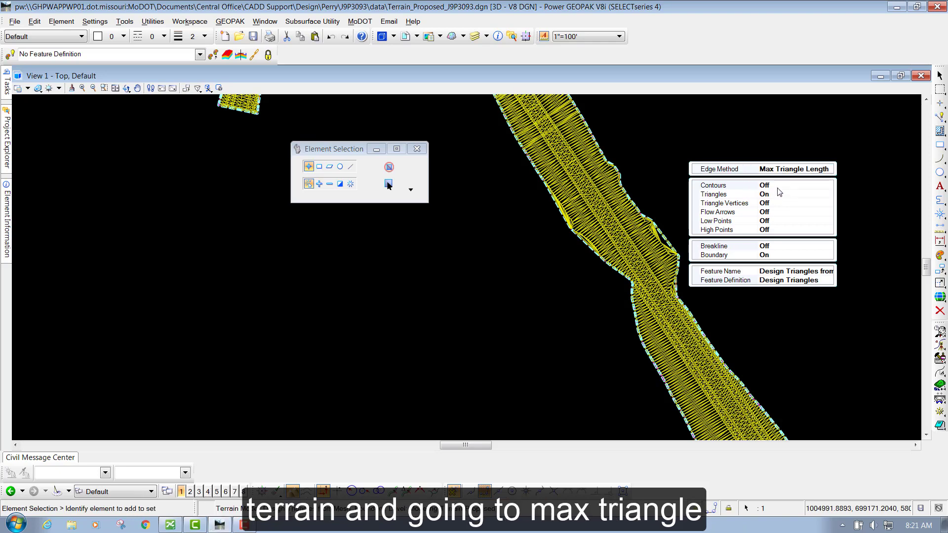
scroll(552, 206, down, 2)
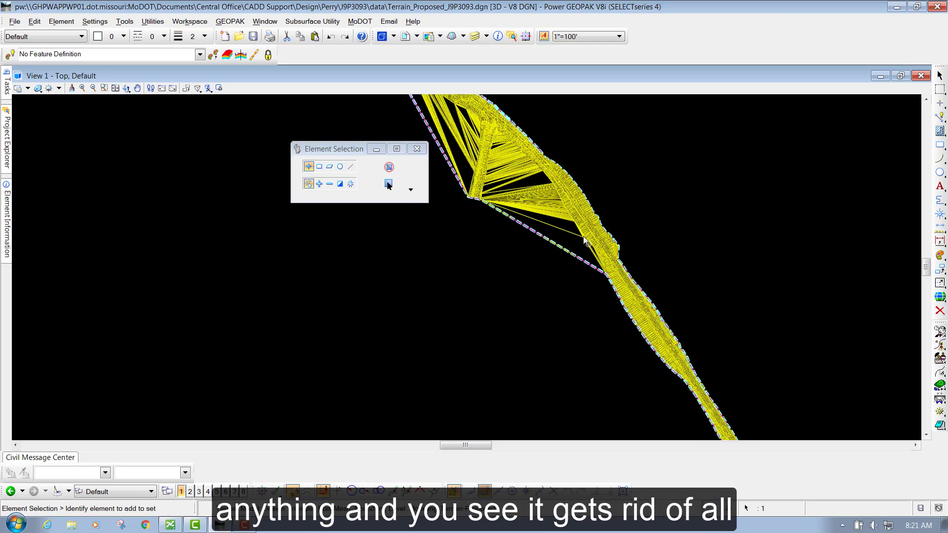
scroll(540, 228, up, 3)
scroll(524, 246, down, 2)
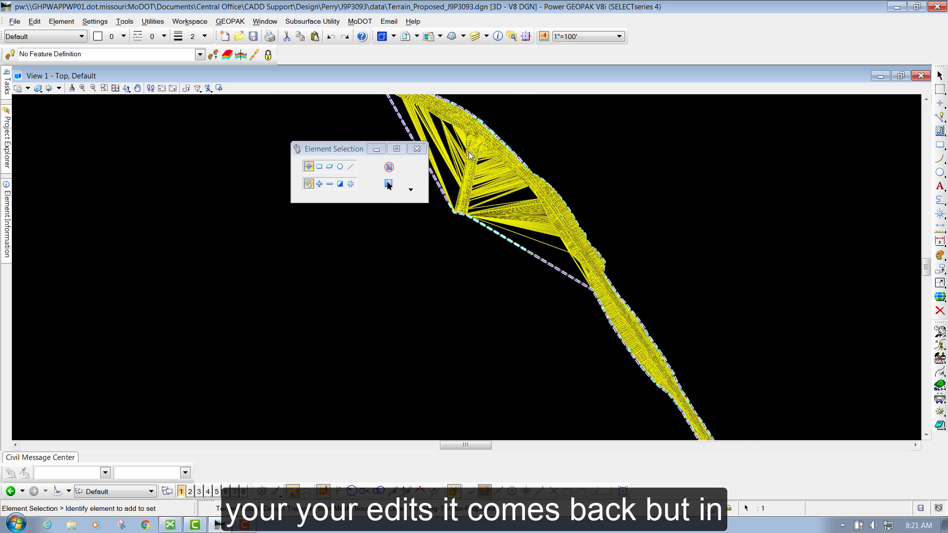
mouse_move(532, 231)
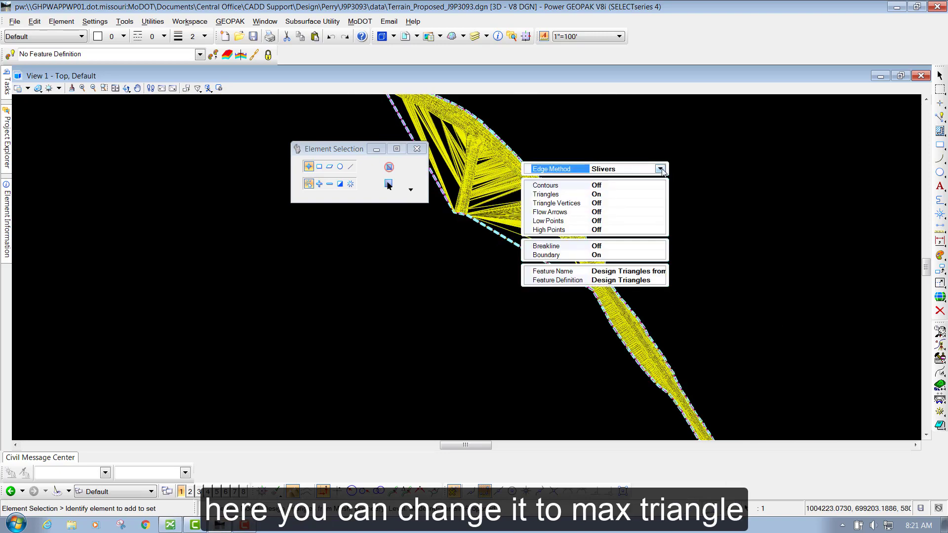
click(661, 169)
click(617, 200)
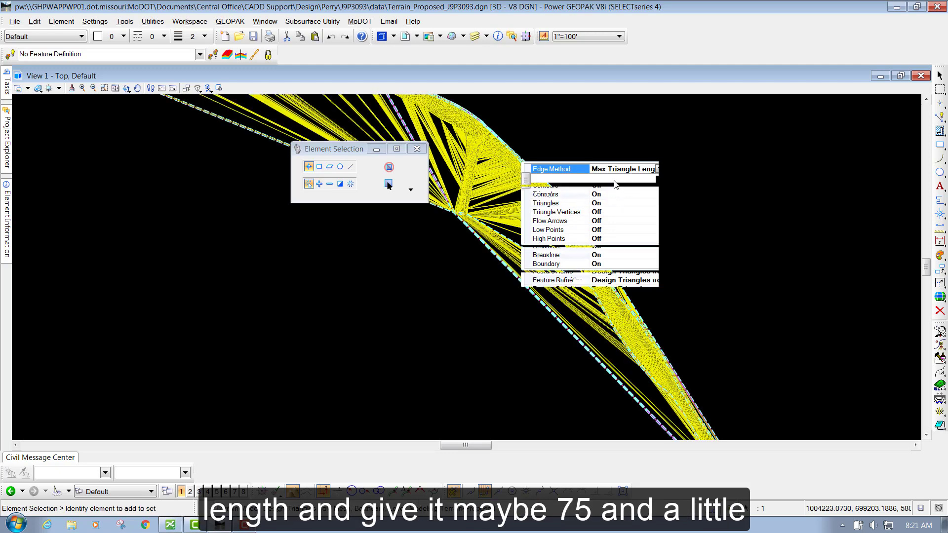
click(651, 179)
drag(630, 177, 584, 177)
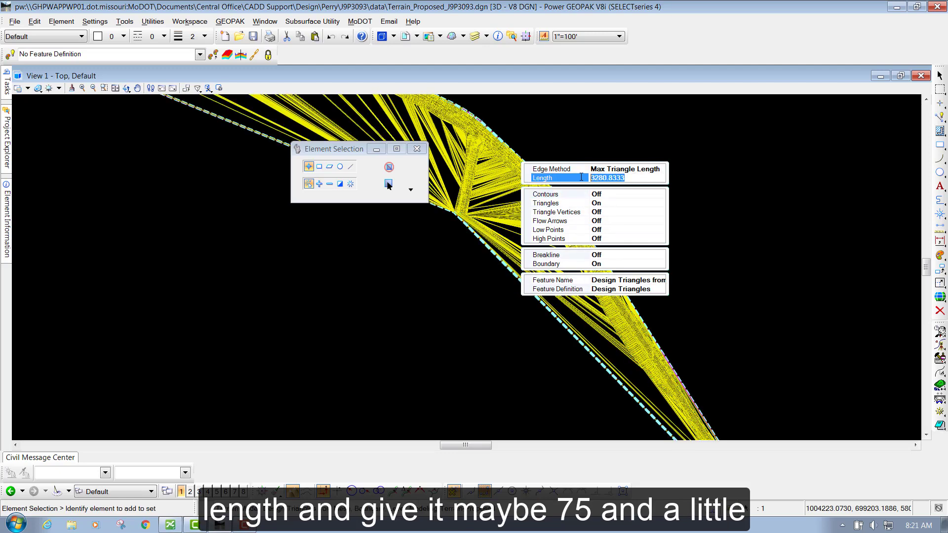
text(75)
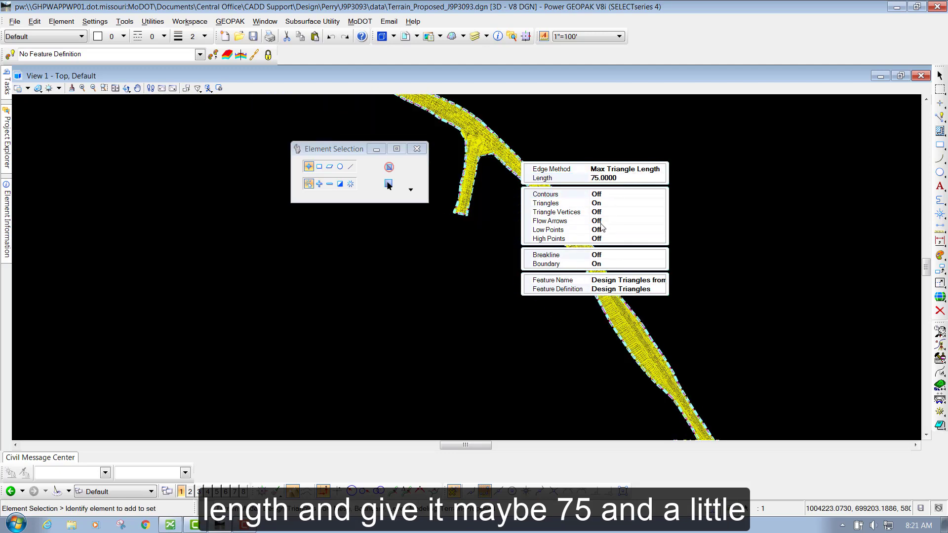
Tighten the terrain's maximum triangle length at the side road junction to 50, 25 and finally 20
scroll(487, 156, up, 4)
scroll(472, 114, down, 4)
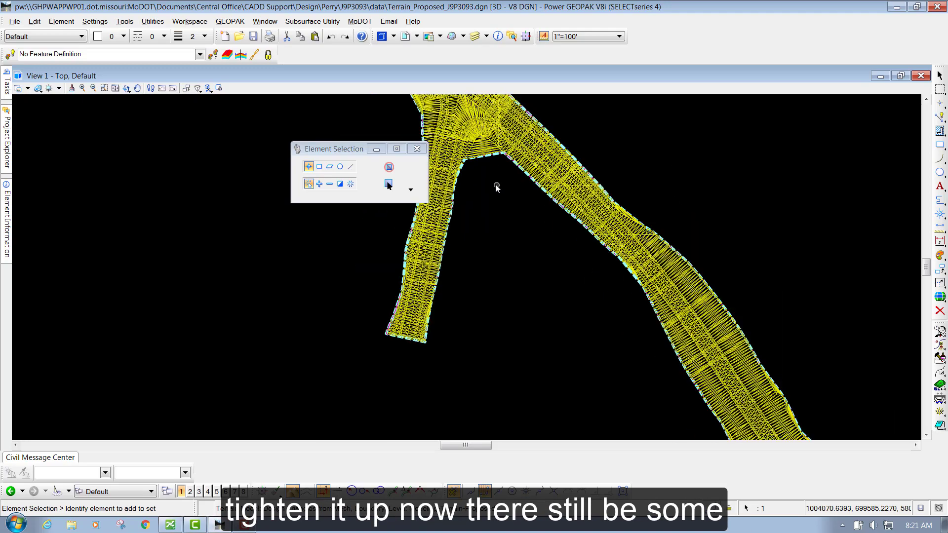
scroll(496, 185, up, 7)
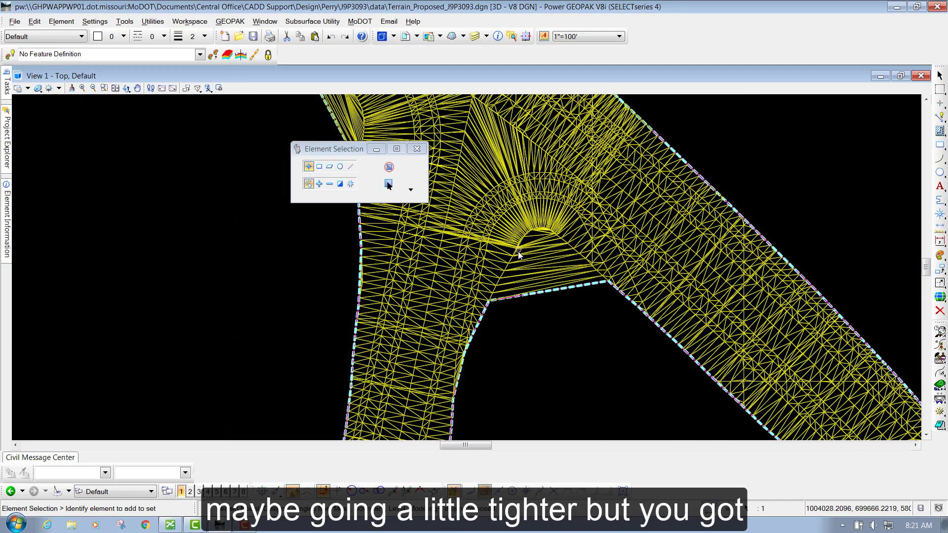
mouse_move(523, 298)
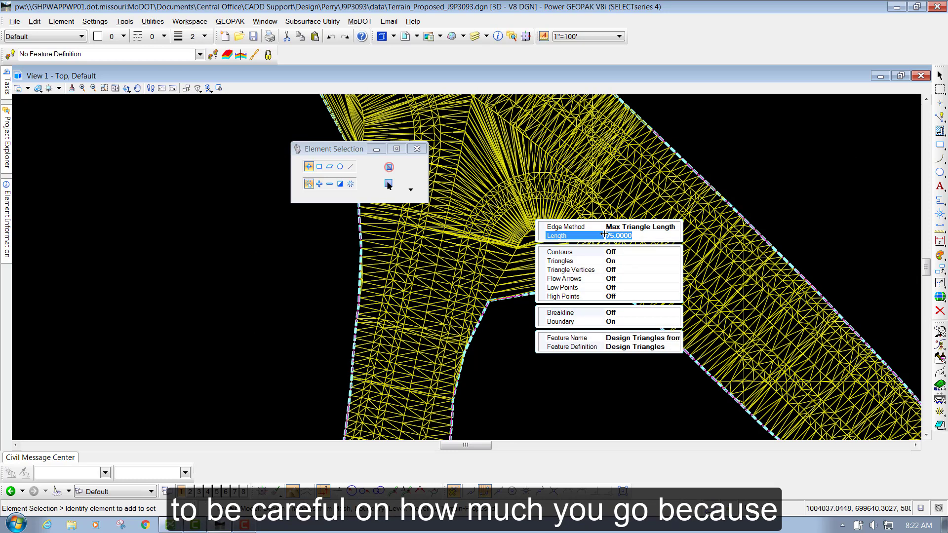
key(Return)
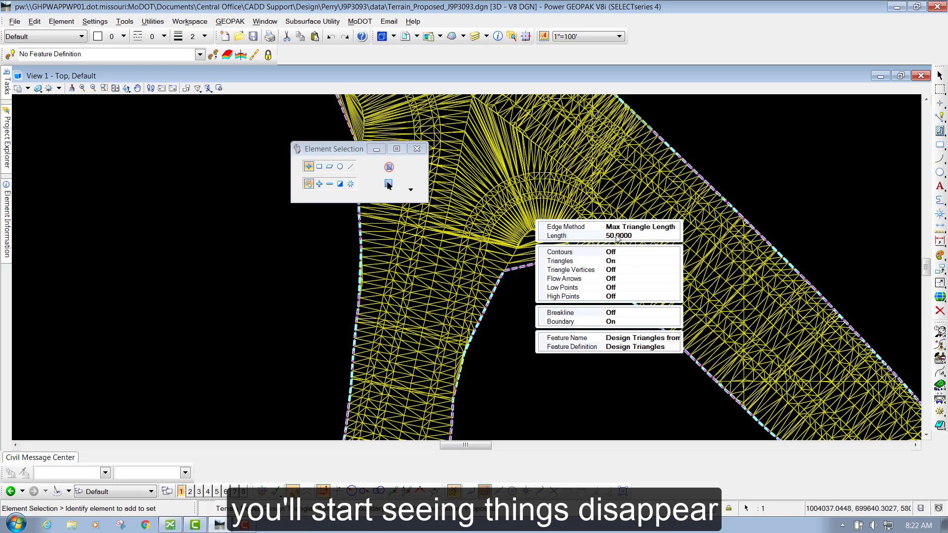
click(621, 236)
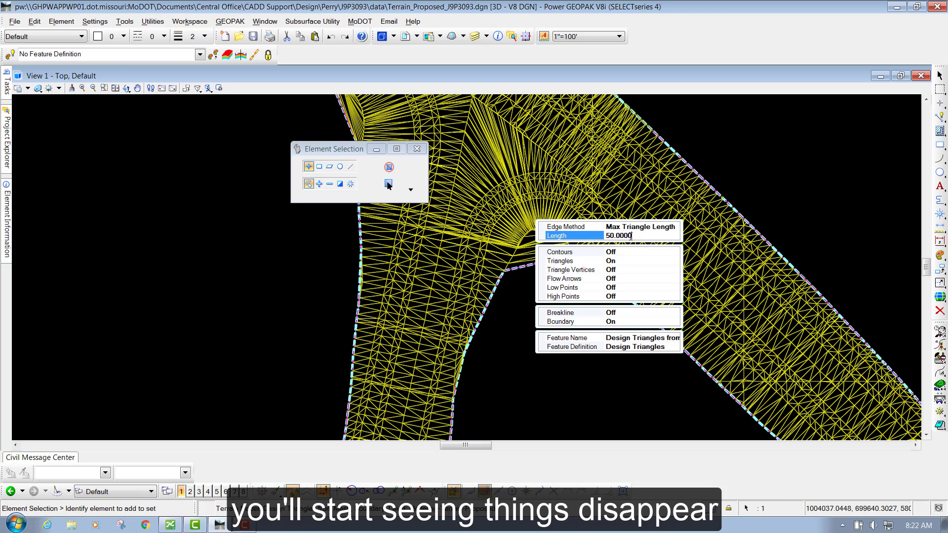
key(Return)
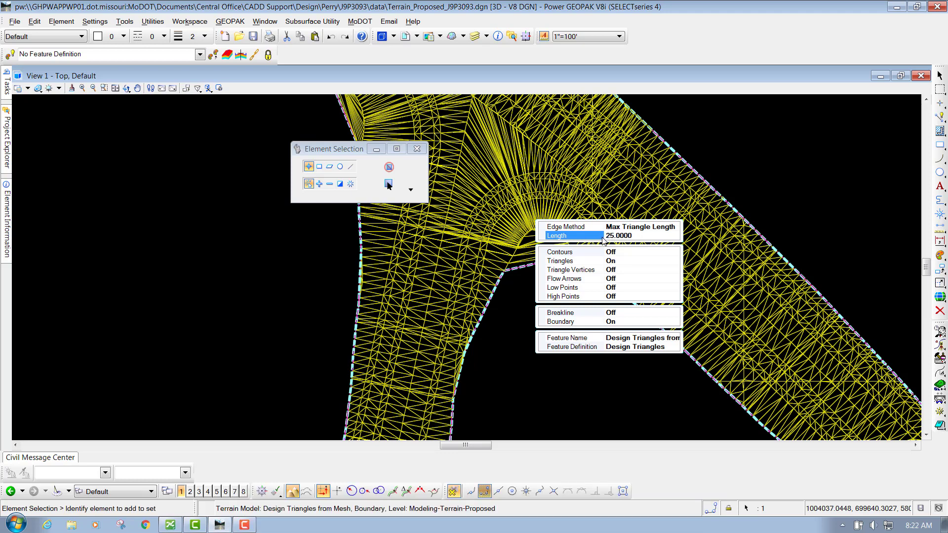
click(636, 236)
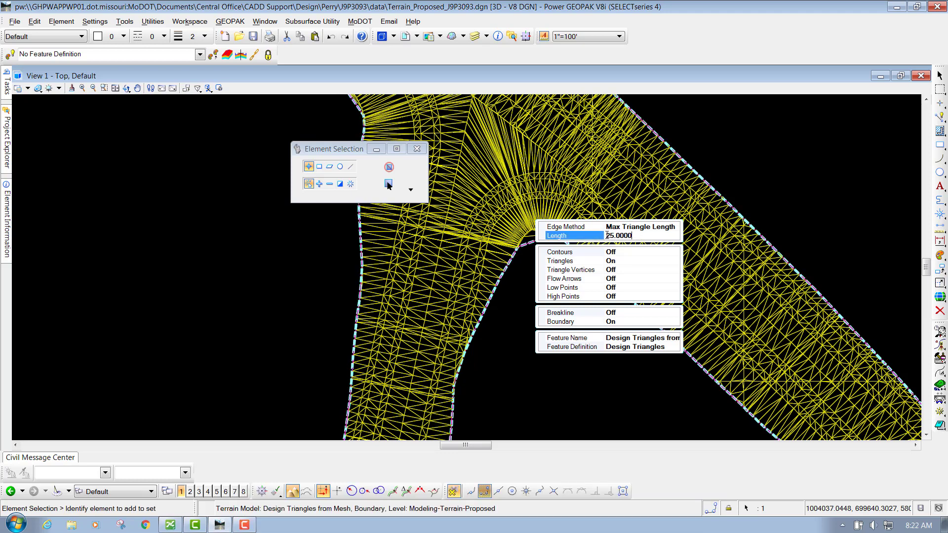
drag(634, 236, 593, 236)
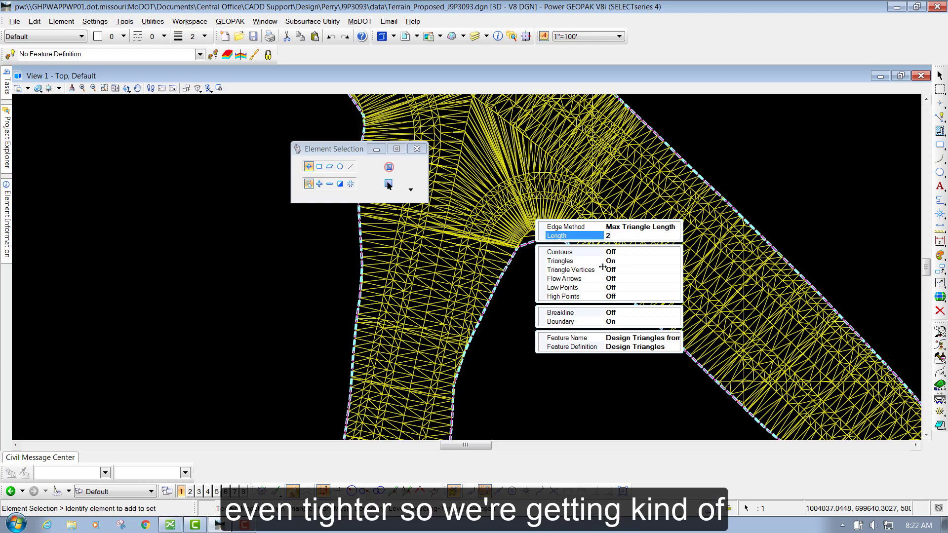
key(Return)
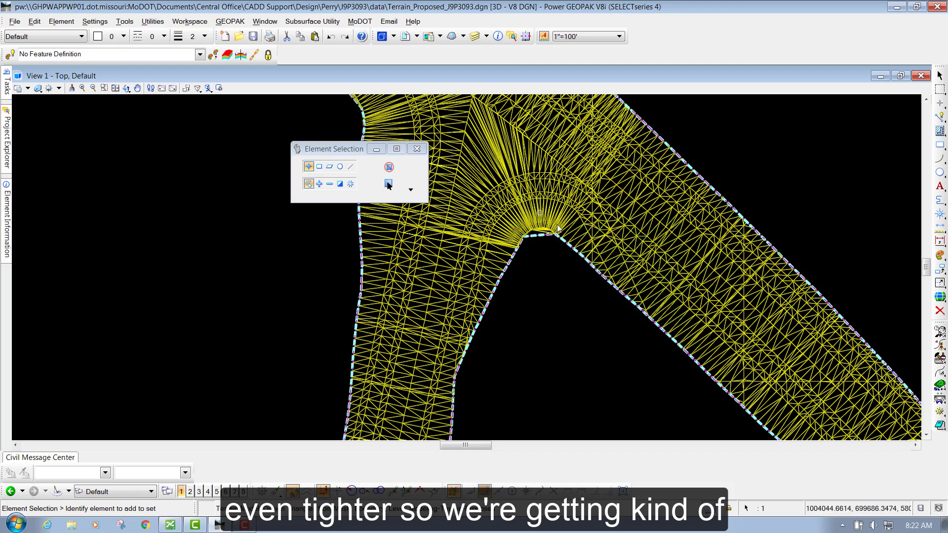
Set the terrain model's maximum triangle length to 15
scroll(489, 198, down, 4)
scroll(487, 272, up, 4)
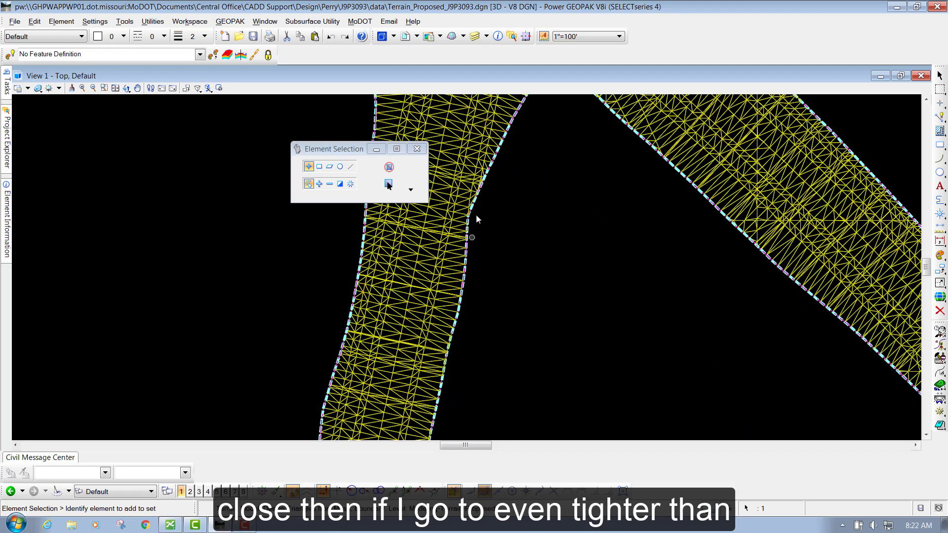
click(489, 189)
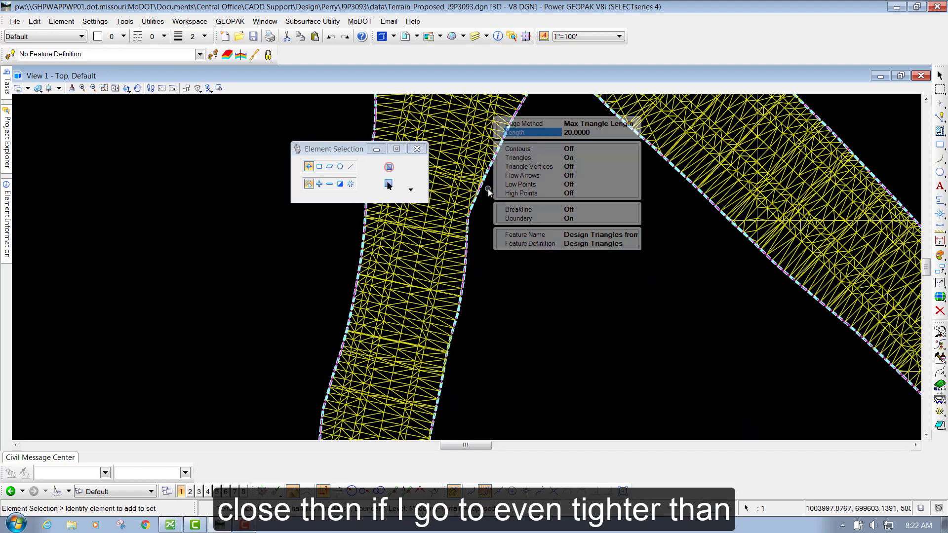
click(546, 134)
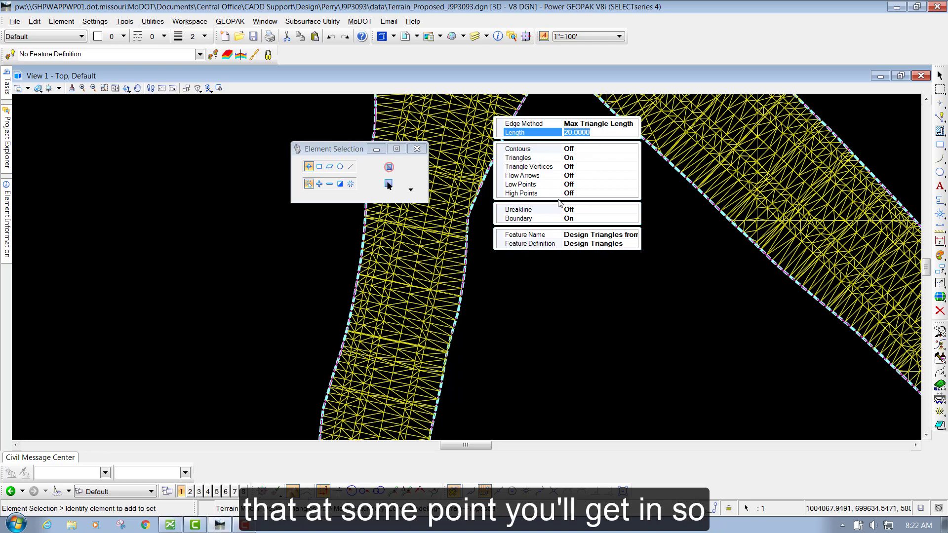
text(15)
key(Return)
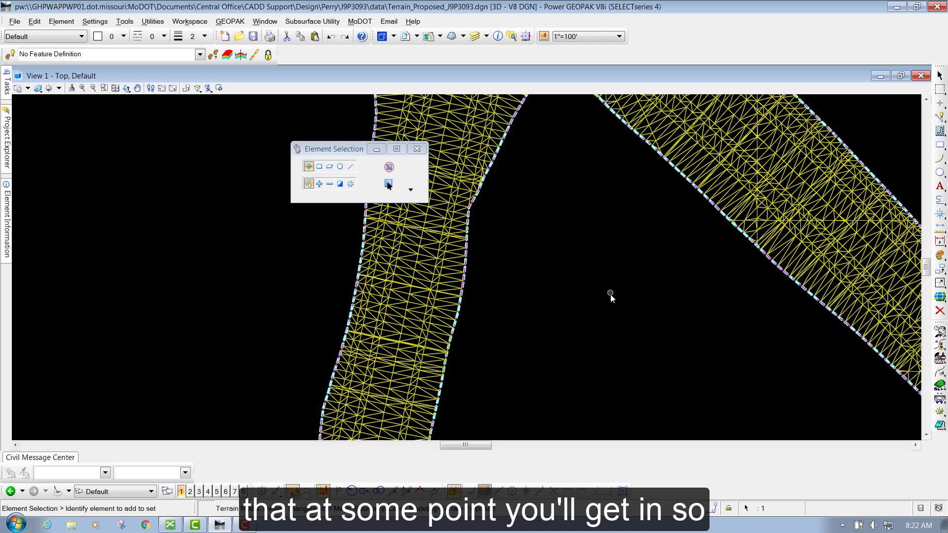
Examine the trimmed terrain boundary at the side road junction and along the main road's edge to the southeast
scroll(612, 296, down, 3)
scroll(600, 234, up, 3)
scroll(592, 286, up, 3)
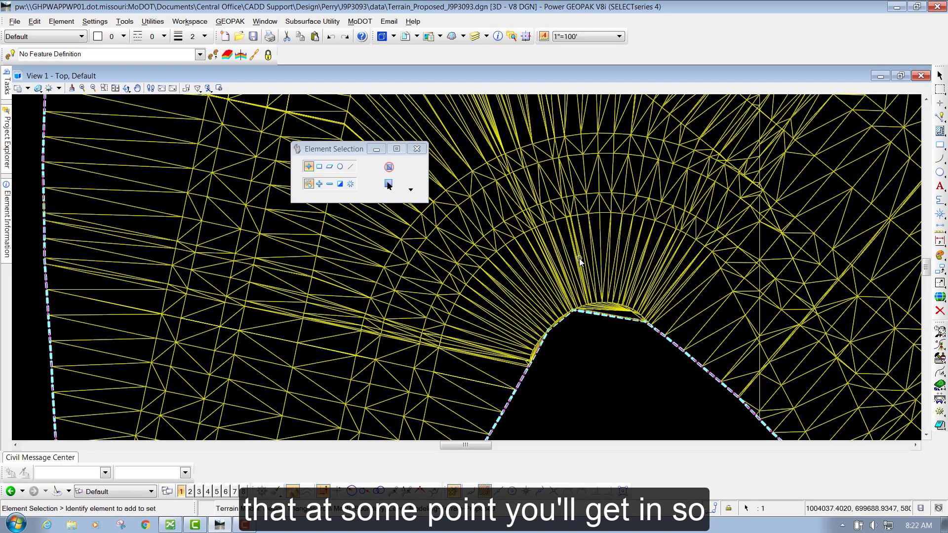
mouse_move(600, 296)
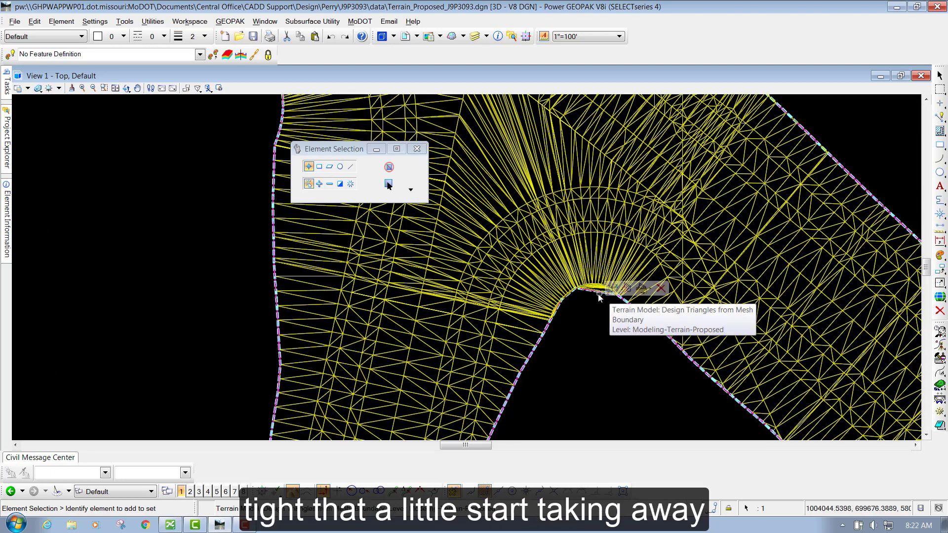
scroll(599, 296, down, 5)
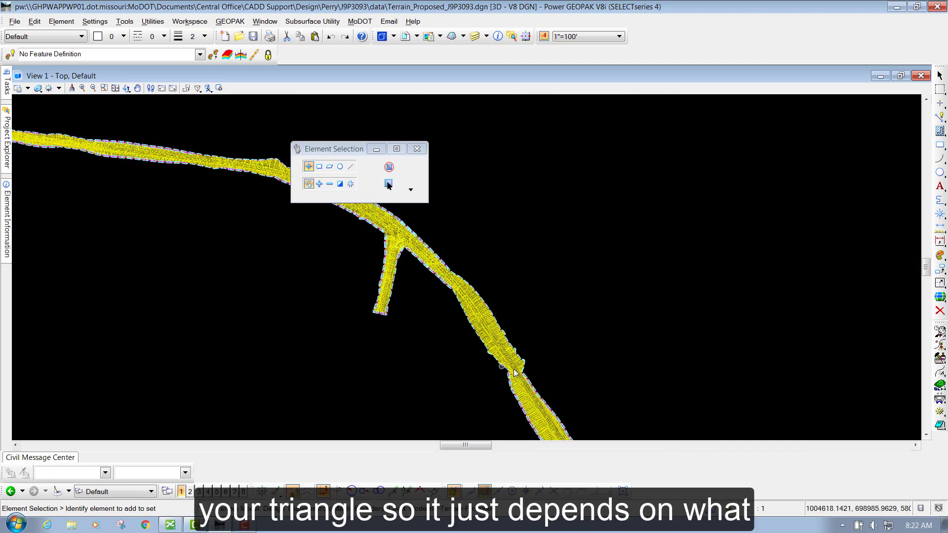
scroll(514, 372, up, 5)
scroll(533, 363, up, 3)
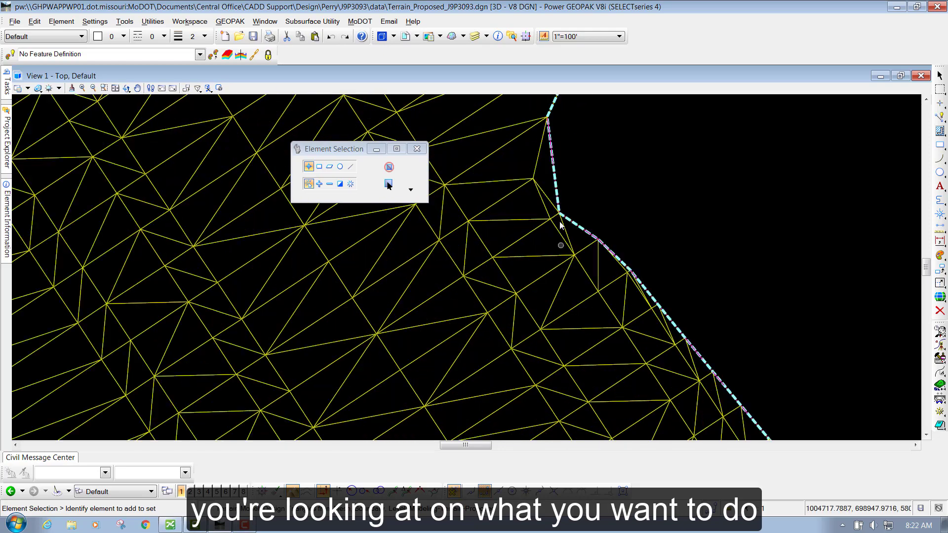
scroll(506, 271, down, 5)
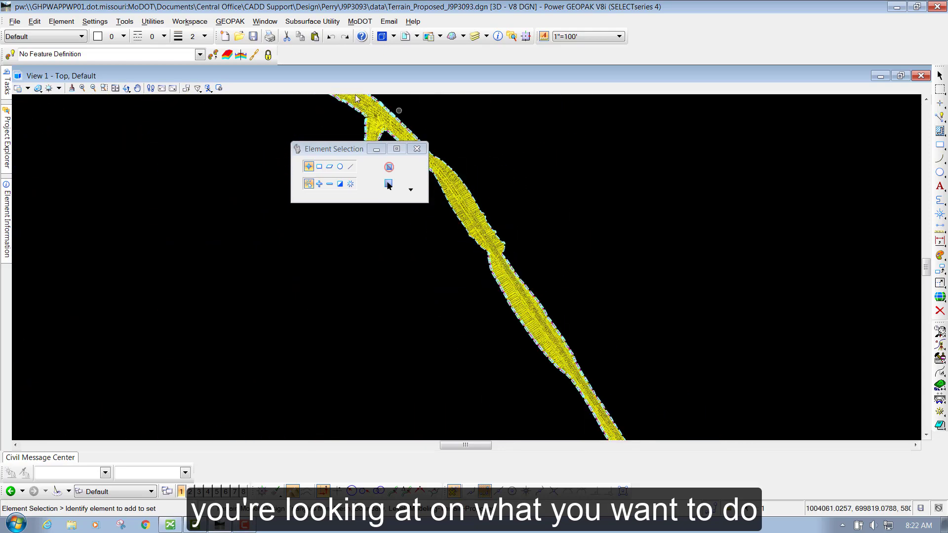
Start a LandXML export of the Design Triangles from Mesh terrain model
scroll(506, 271, up, 7)
drag(348, 143, 243, 138)
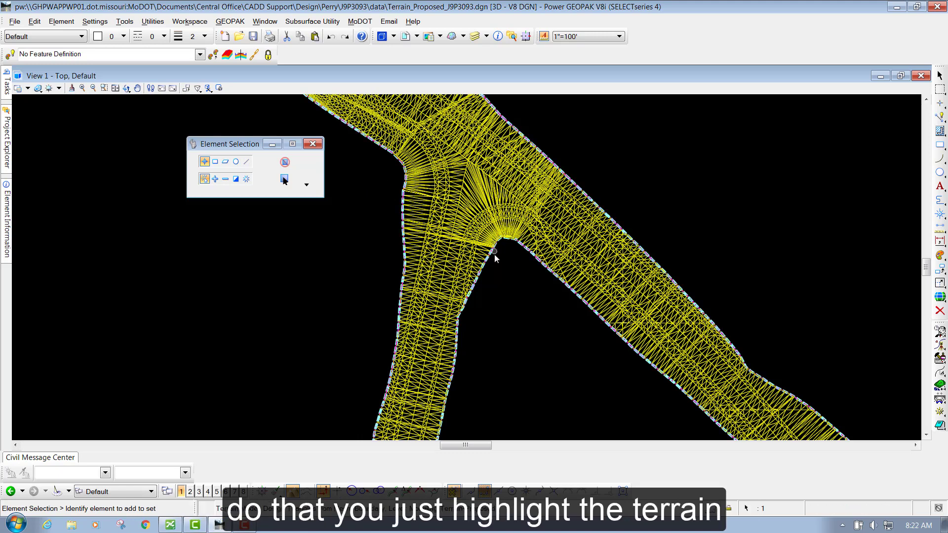
mouse_move(490, 255)
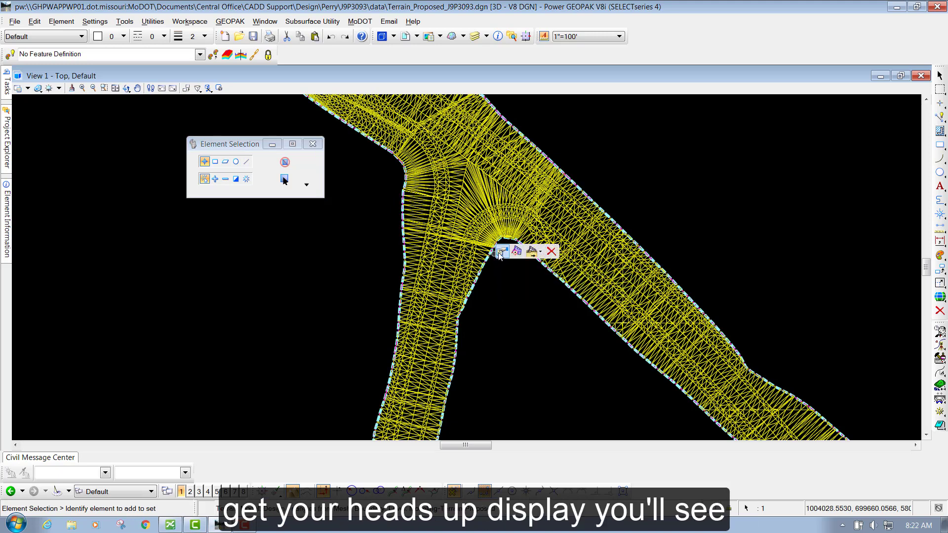
click(531, 252)
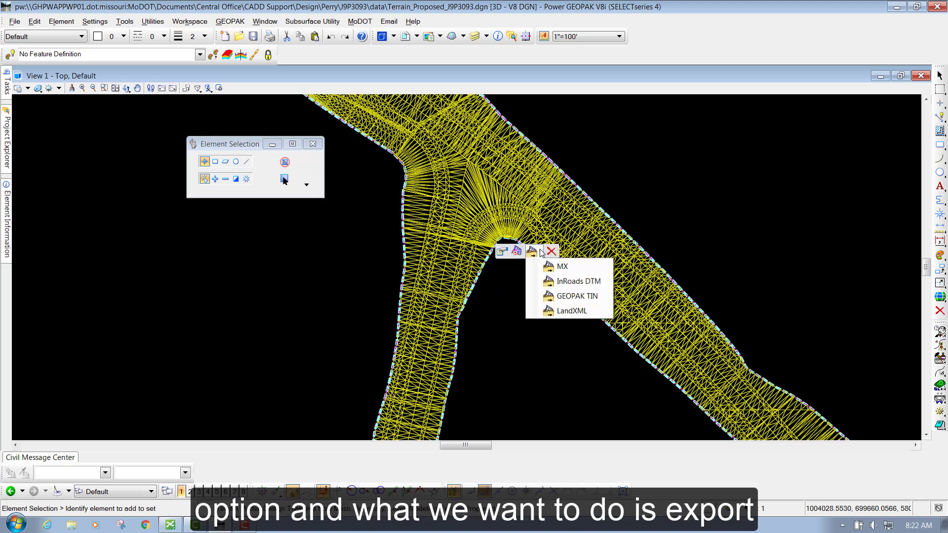
click(571, 311)
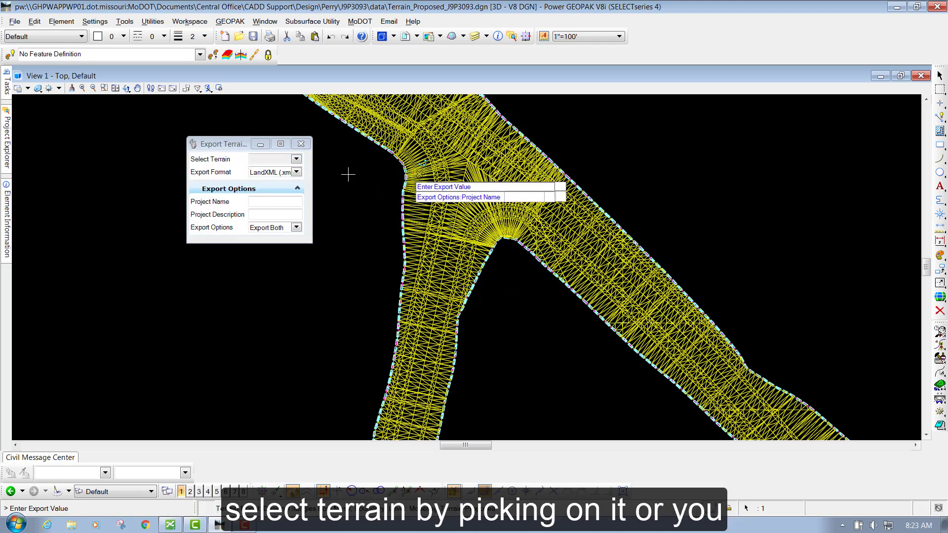
click(289, 173)
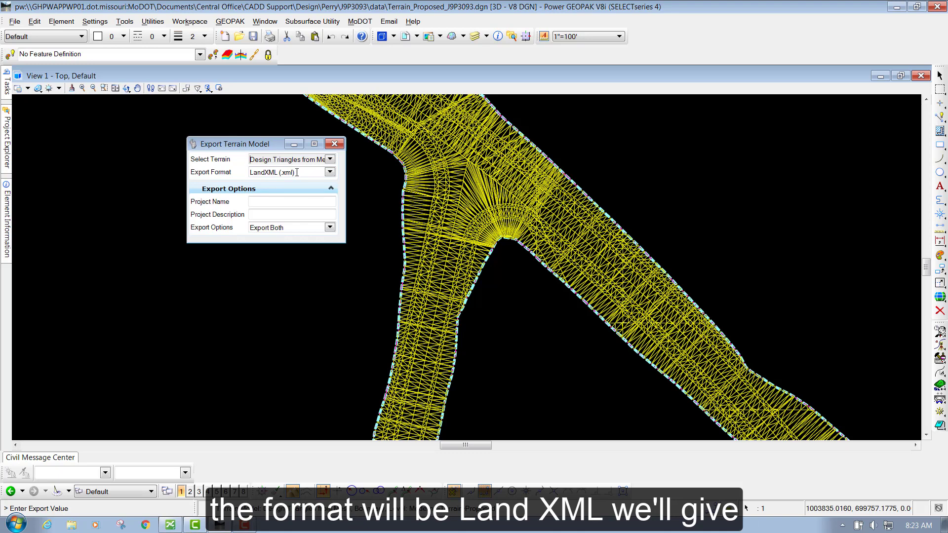
Fill in the export's project name J9P3093 and the project description AC Corridor Proposed Terrain
click(287, 200)
text(J)
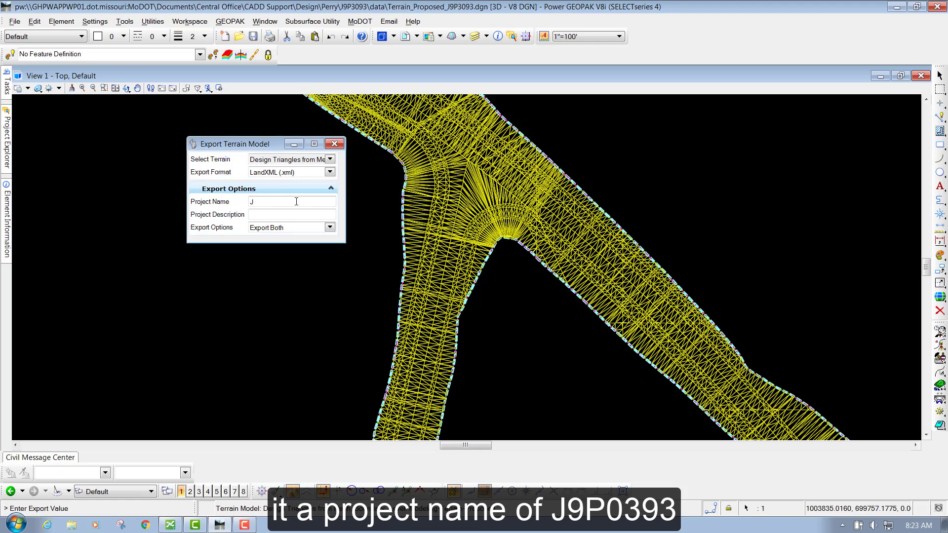
text(9P3093)
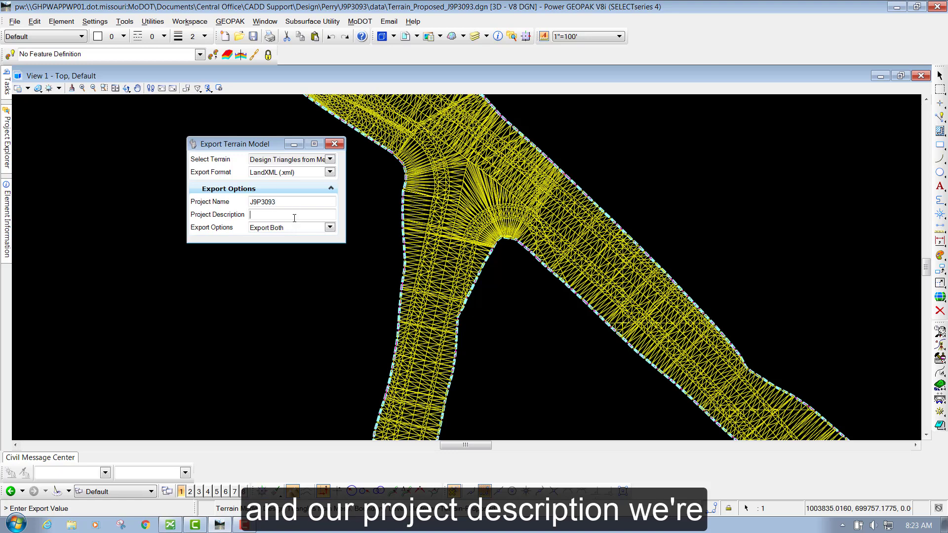
mouse_move(363, 216)
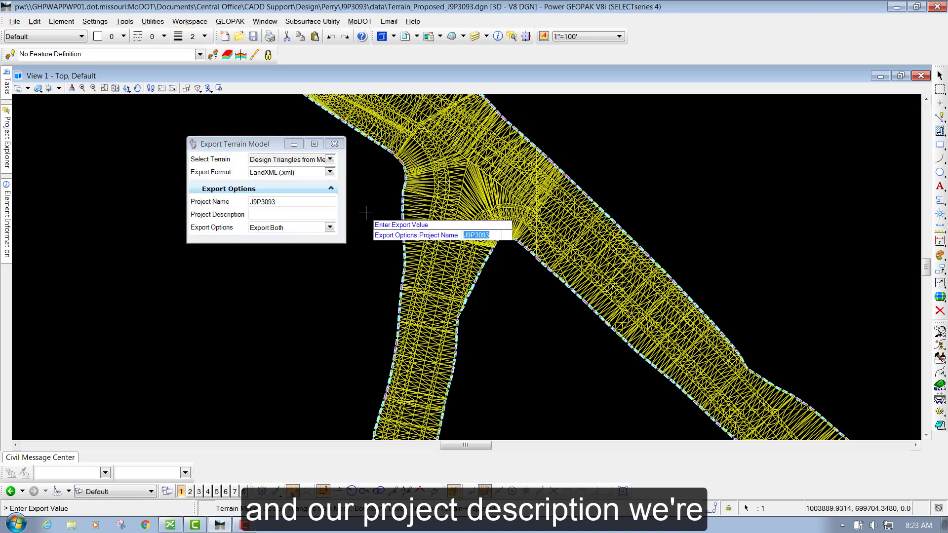
text(A)
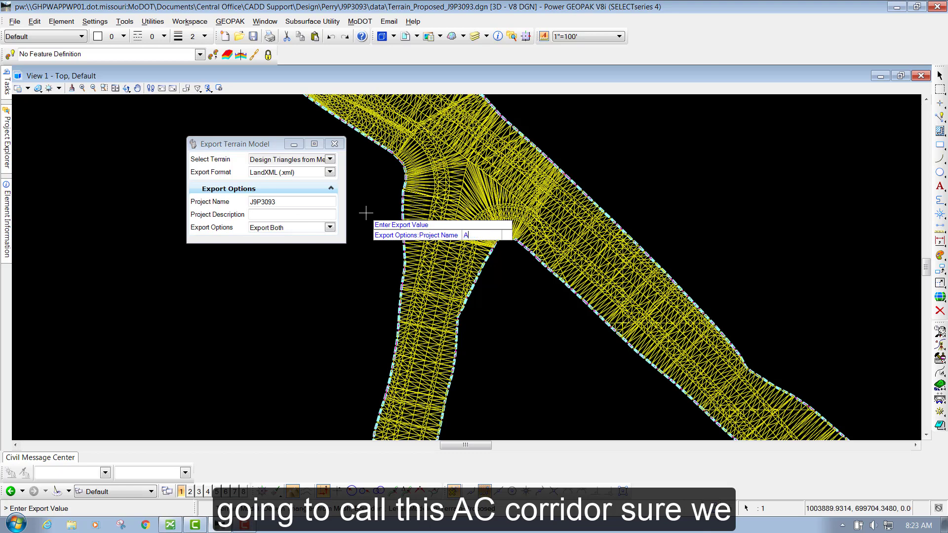
text(C COrr)
click(314, 215)
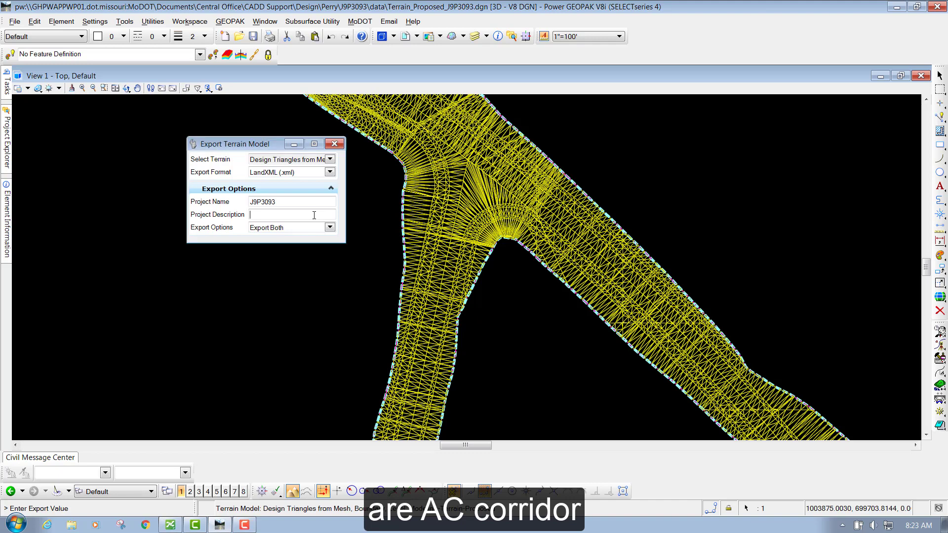
text(AC Corridor)
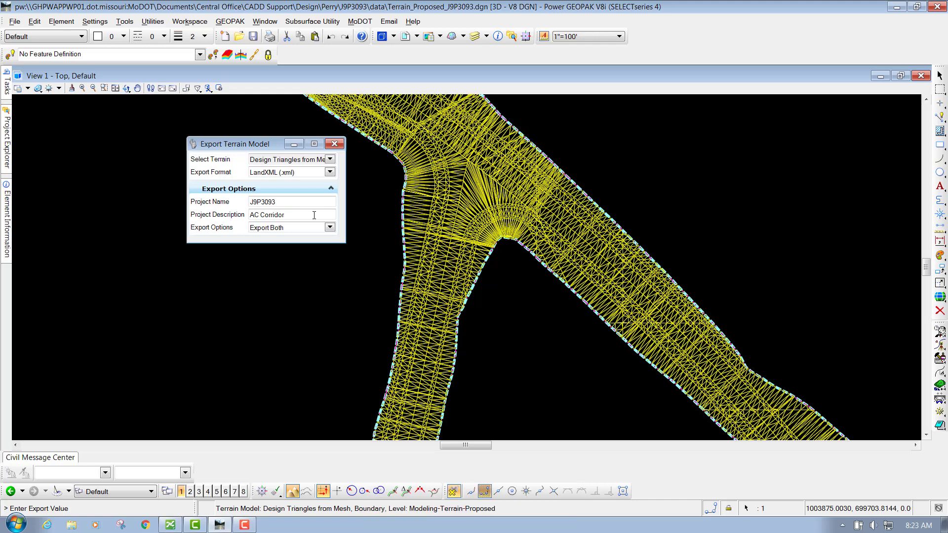
text( Proposed)
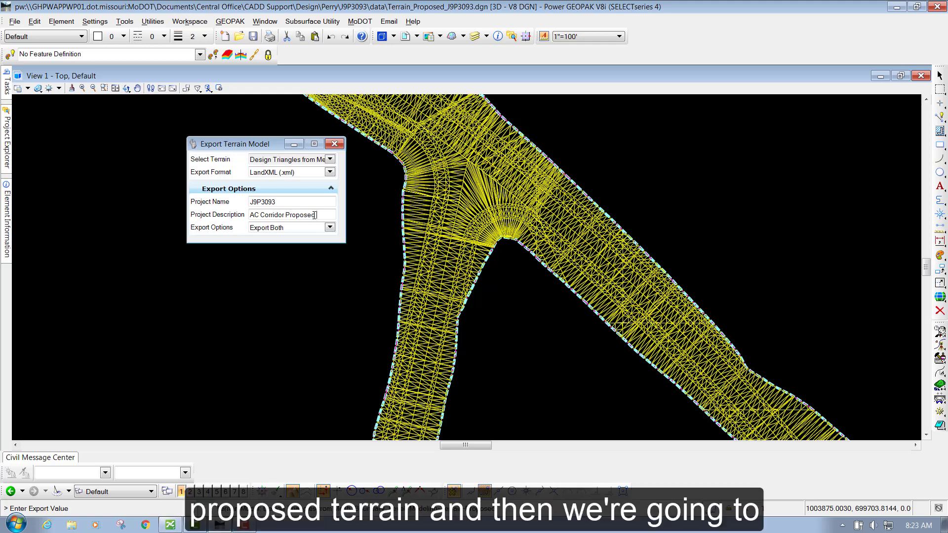
text( Terrain)
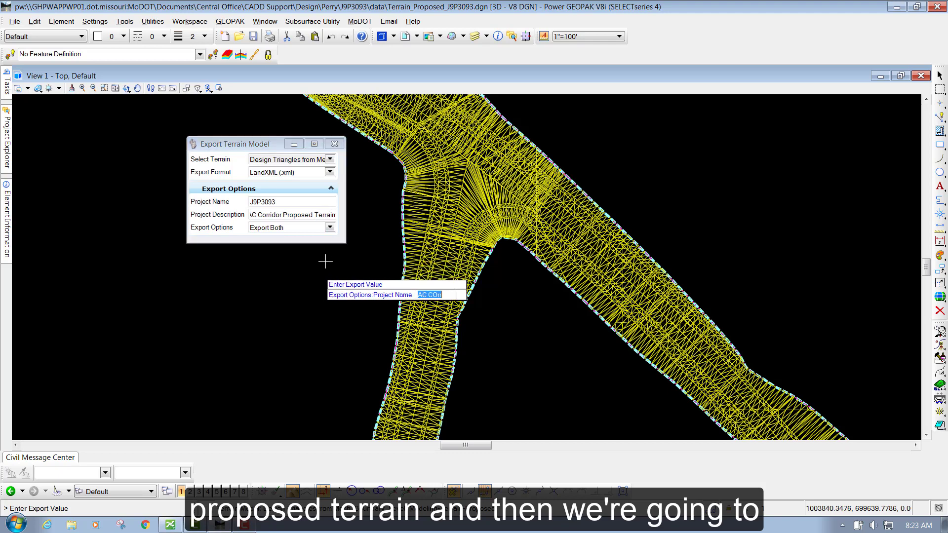
Set the terrain export to Export Triangles Only
click(329, 227)
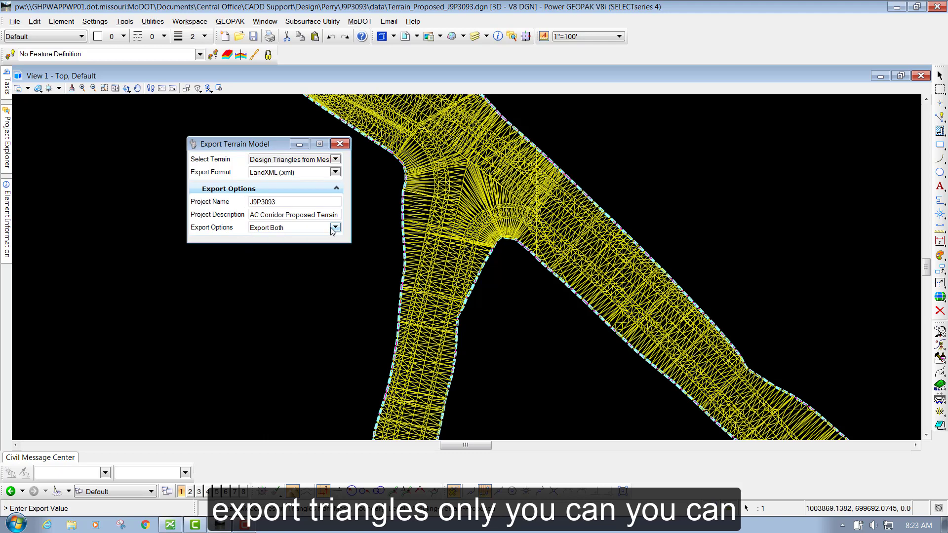
click(335, 228)
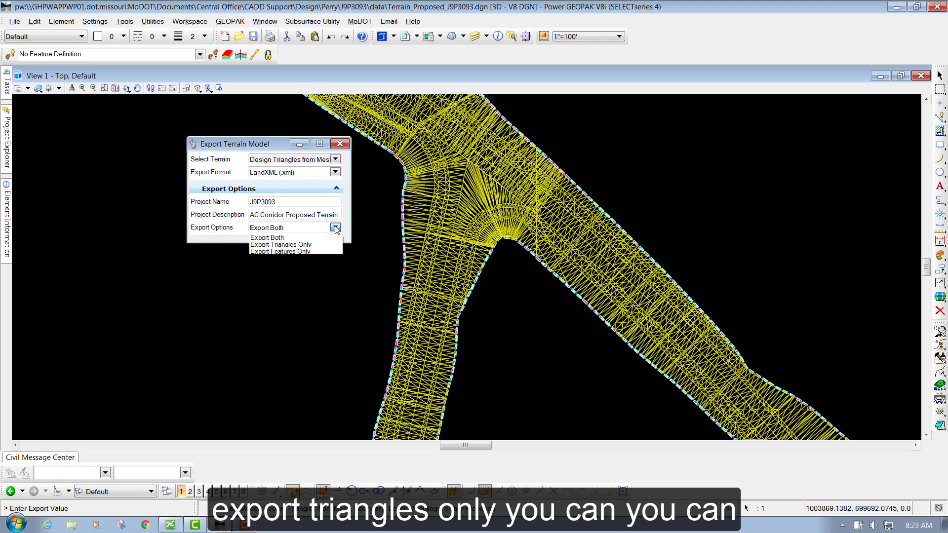
click(288, 244)
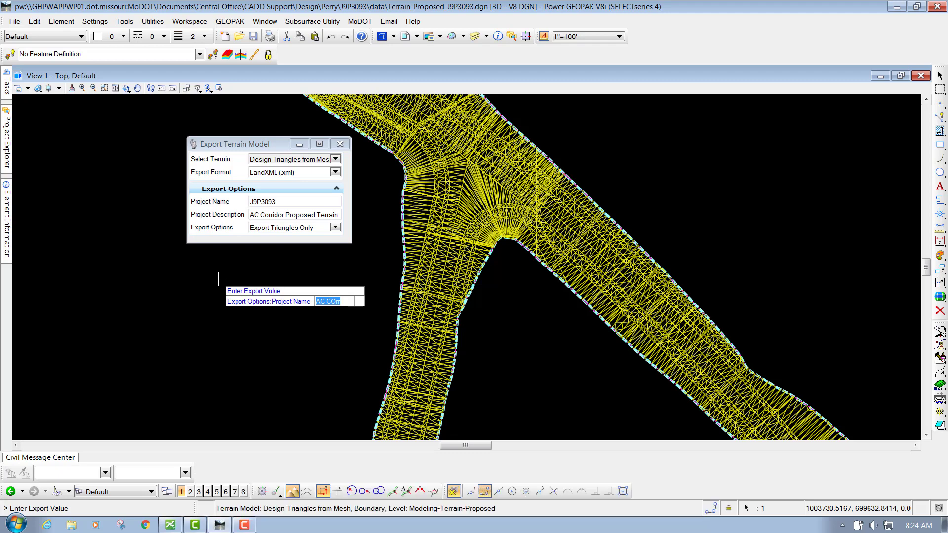
Re-enter the export's project name as J9P03093 and accept the existing description and triangles-only option
key(BackSpace)
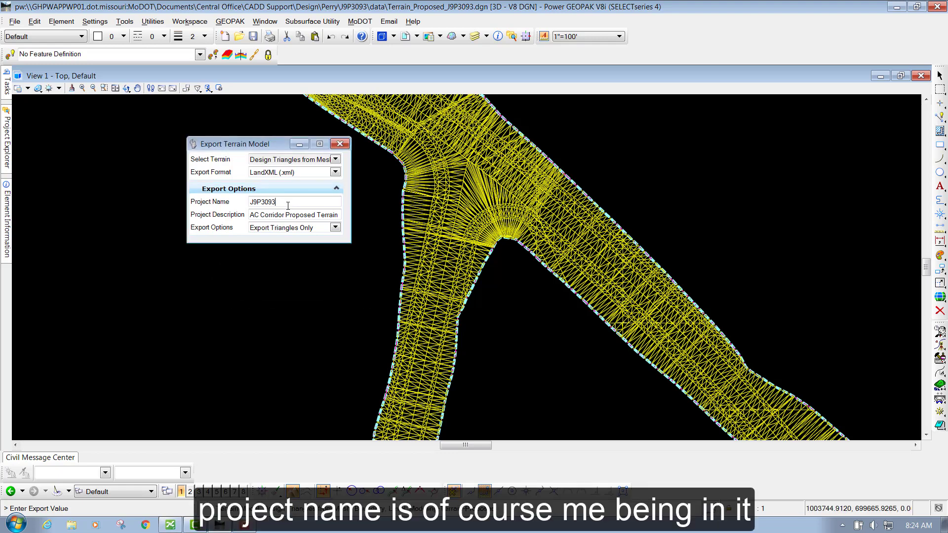
key(Return)
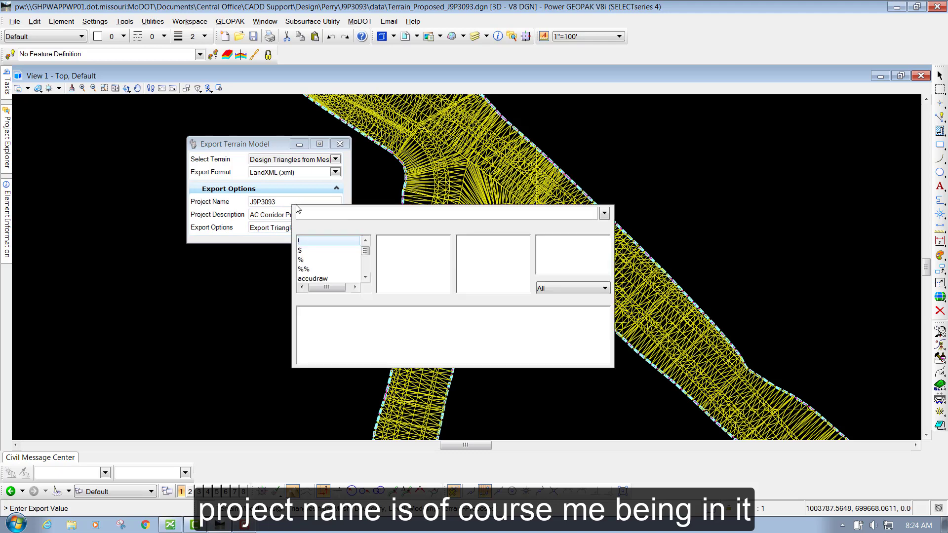
key(Escape)
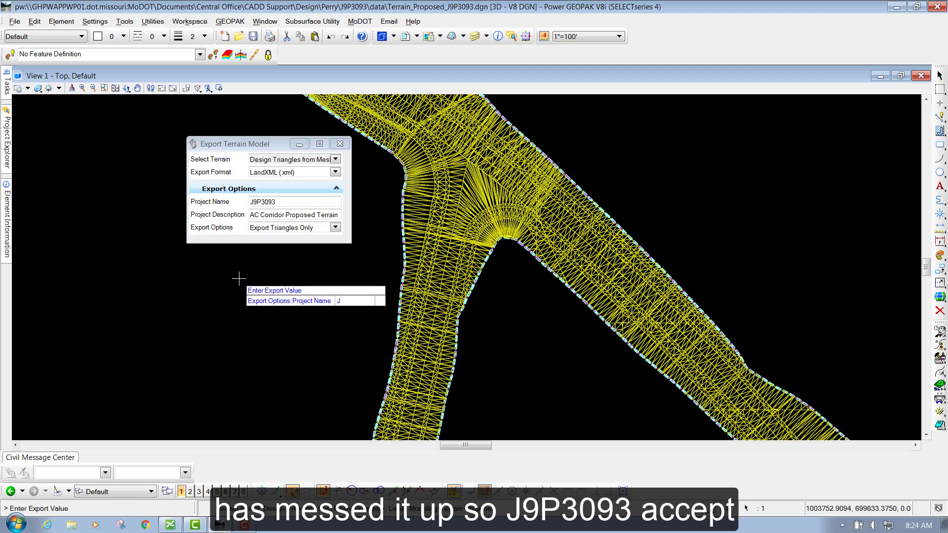
text(J9P03093)
key(Return)
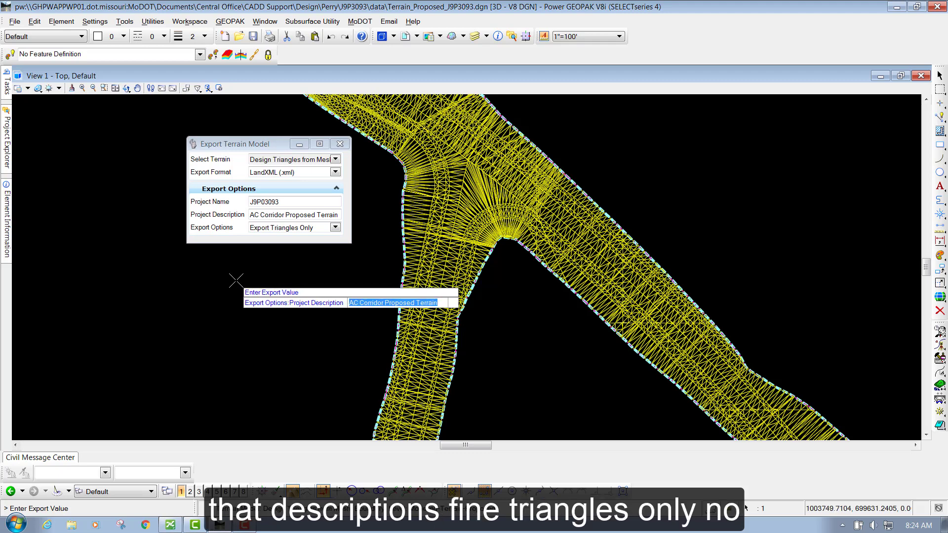
key(Return)
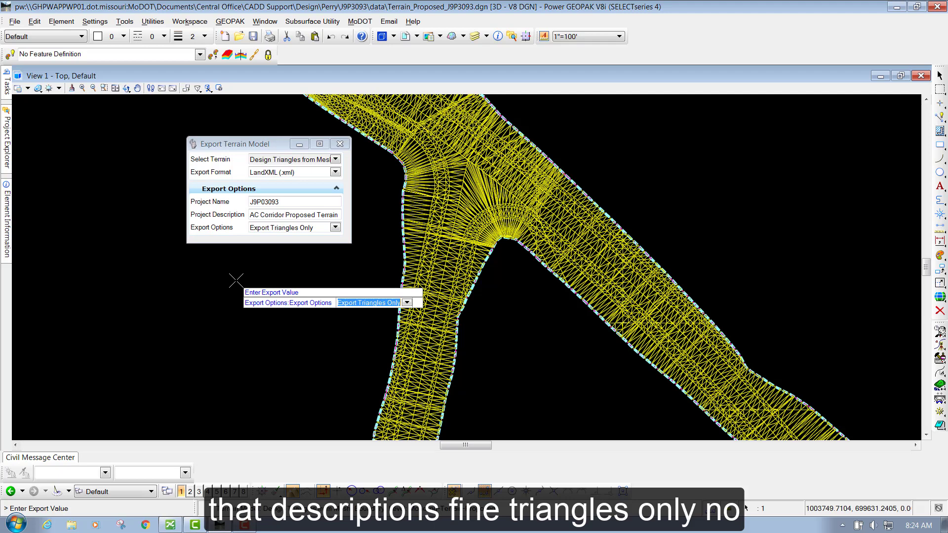
key(Return)
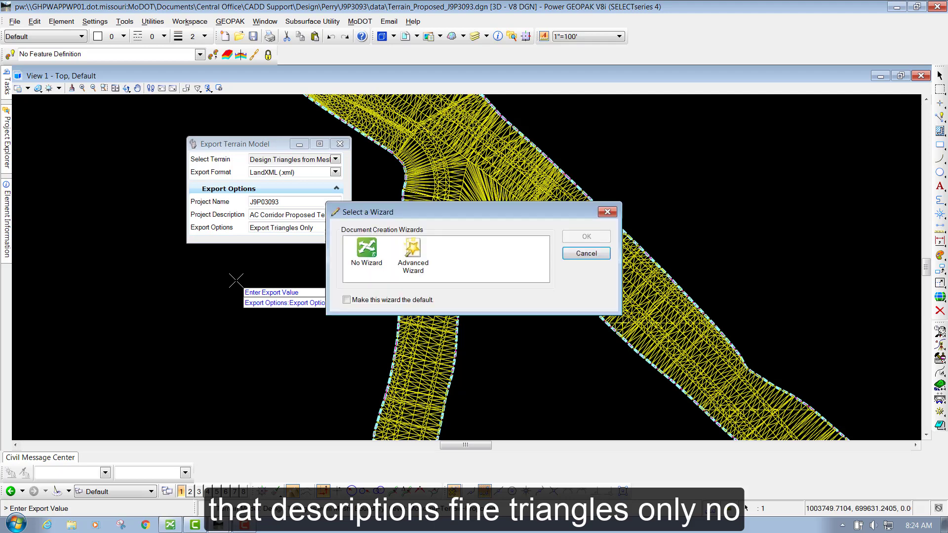
Save the export without a wizard as Design Triangles from Mesh.xml in the Perry J9P3093 data folder and check it in
click(367, 250)
click(572, 241)
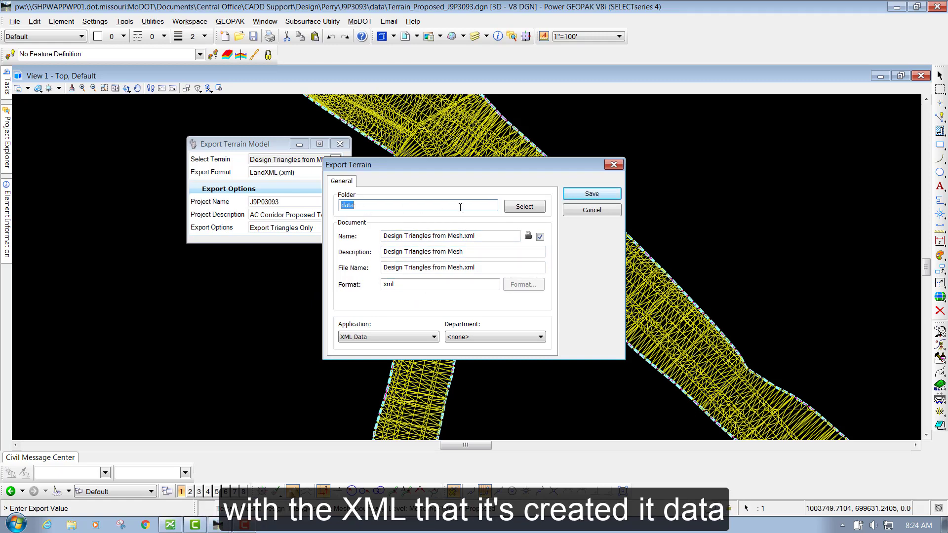
click(524, 206)
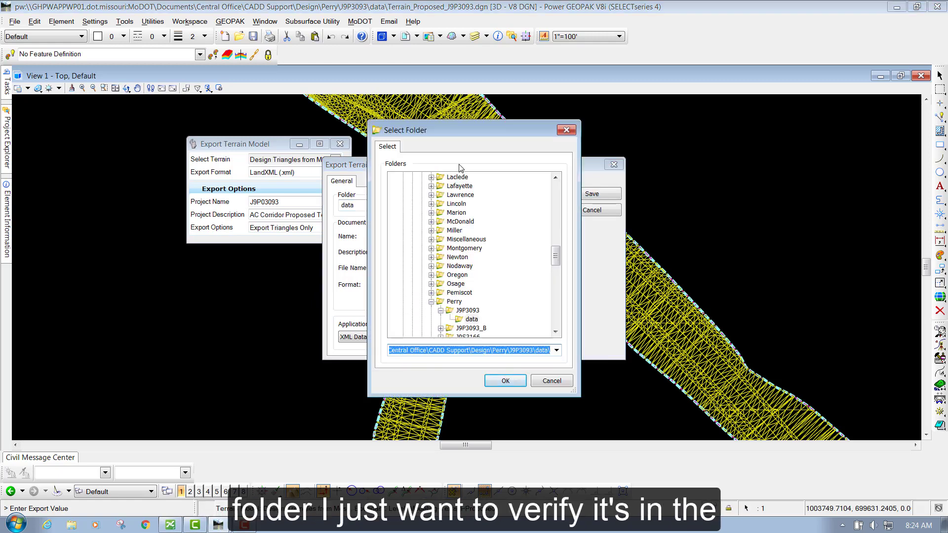
click(471, 319)
click(505, 380)
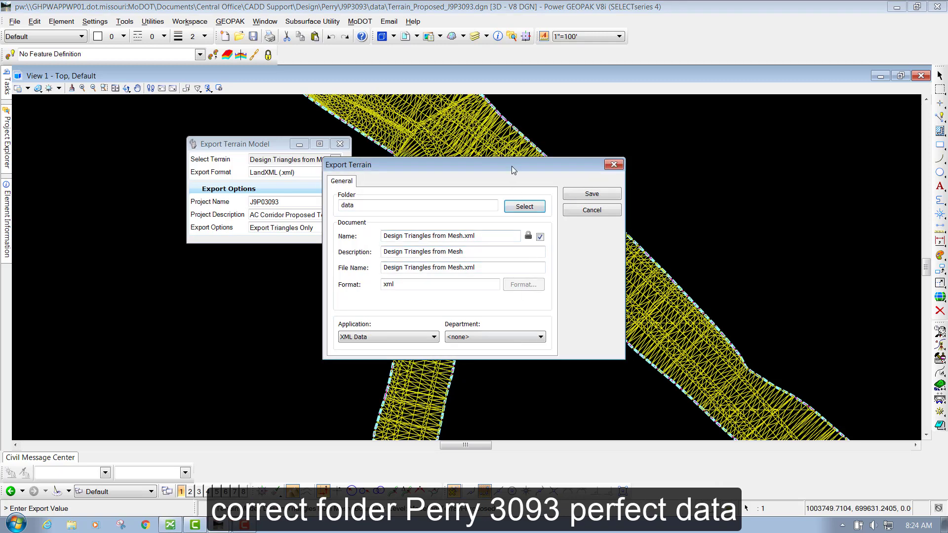
click(587, 194)
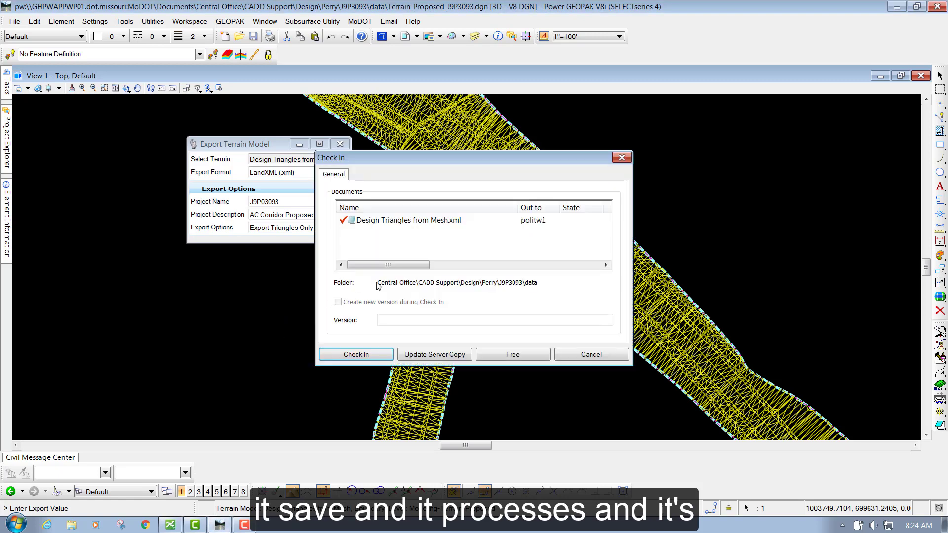
click(365, 358)
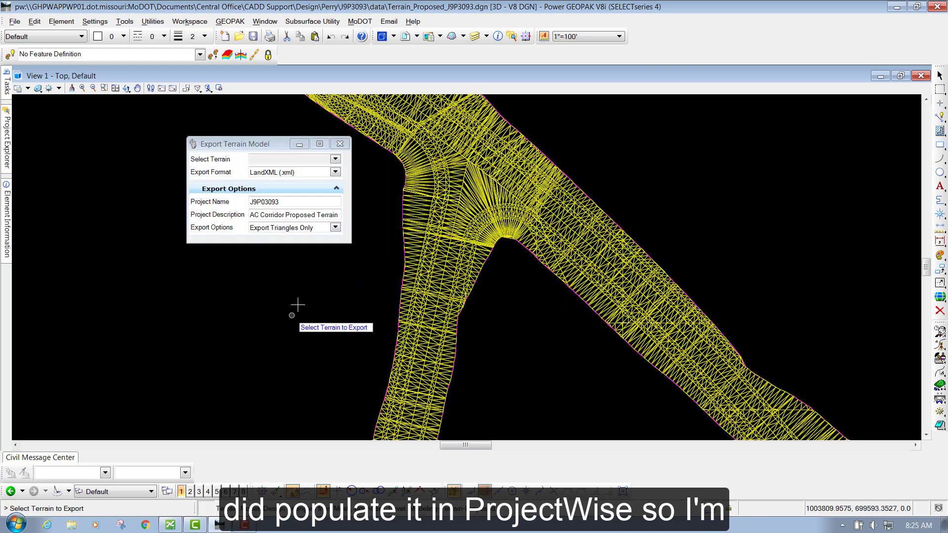
End the export command and check the refreshed data folder in ProjectWise Explorer for the exported XML file
key(Escape)
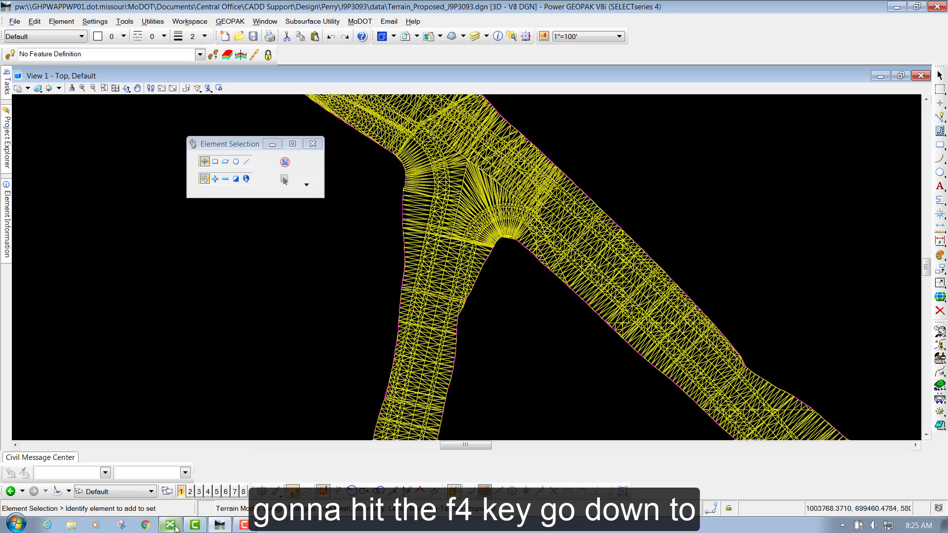
click(196, 525)
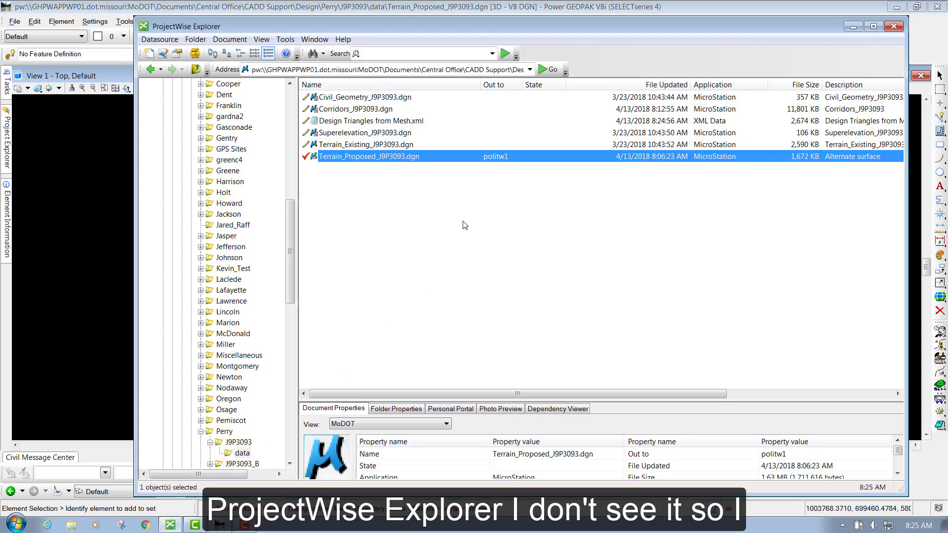
click(423, 200)
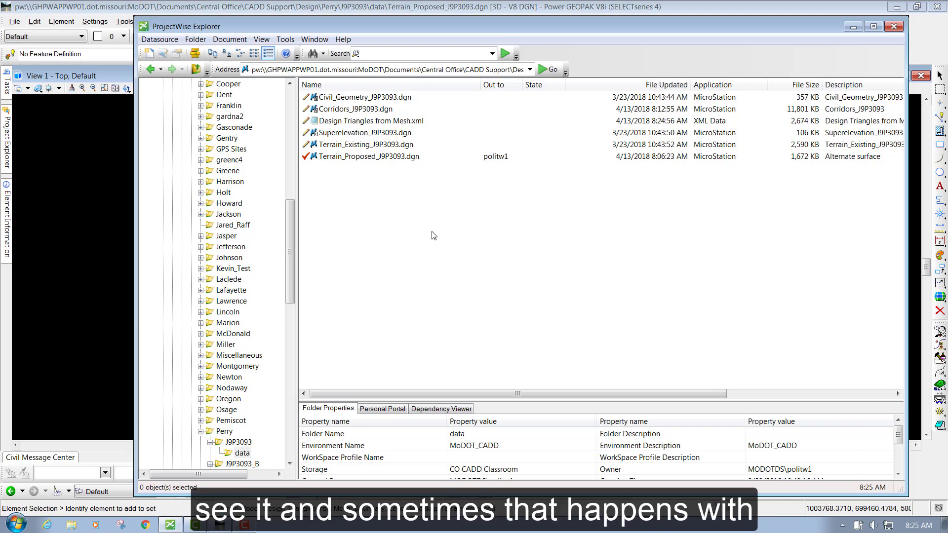
key(F5)
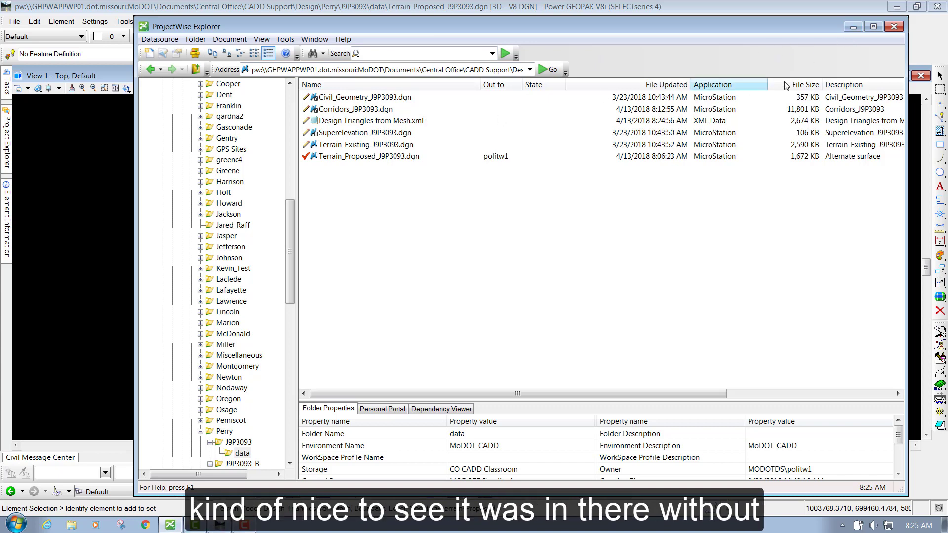
click(853, 26)
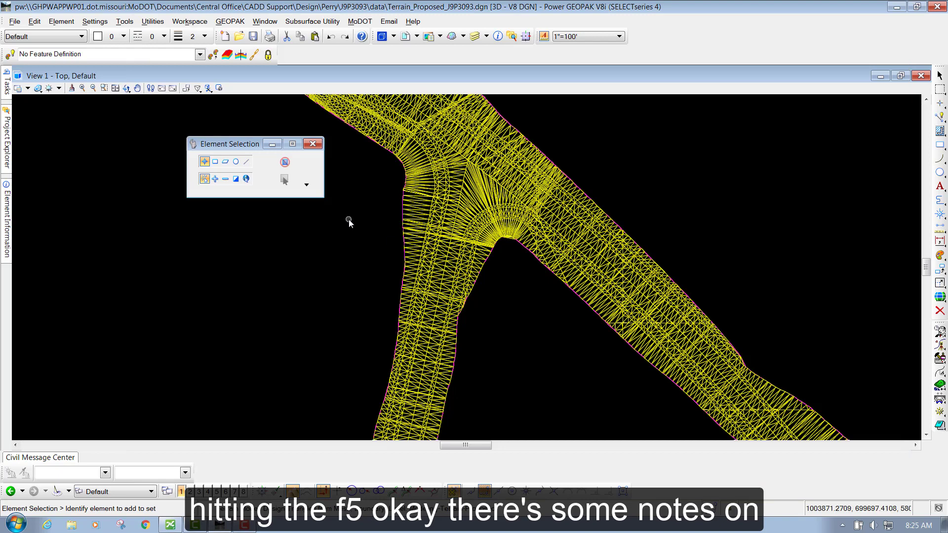